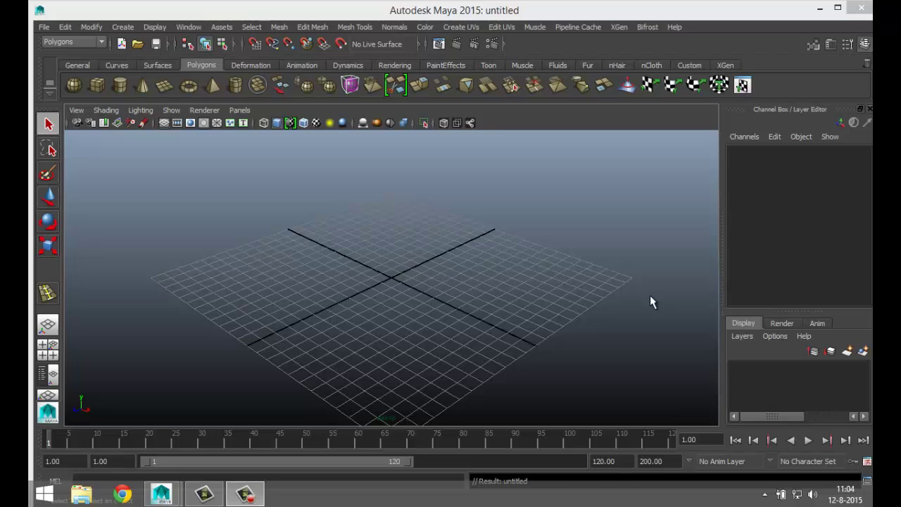
- Switch to the four-view layout and import plastic_container.jpg from the Desktop as an image plane in the front view
click(49, 348)
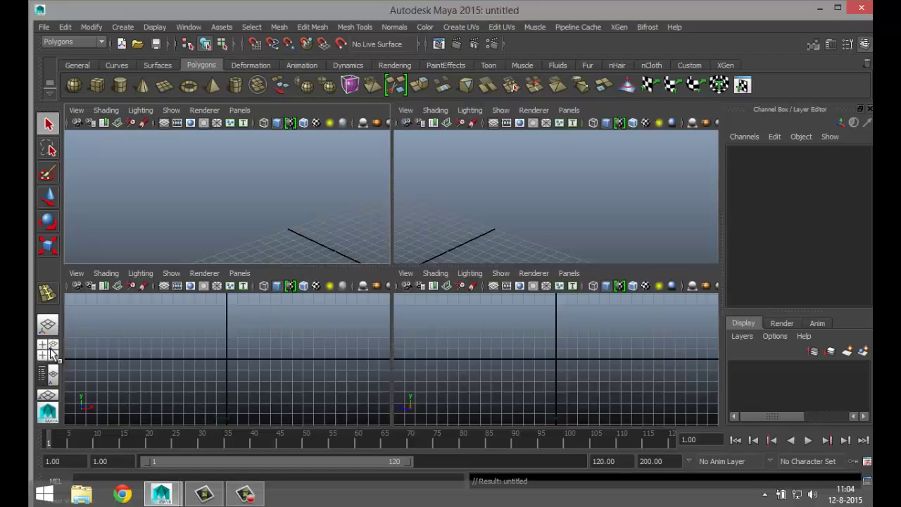
click(76, 274)
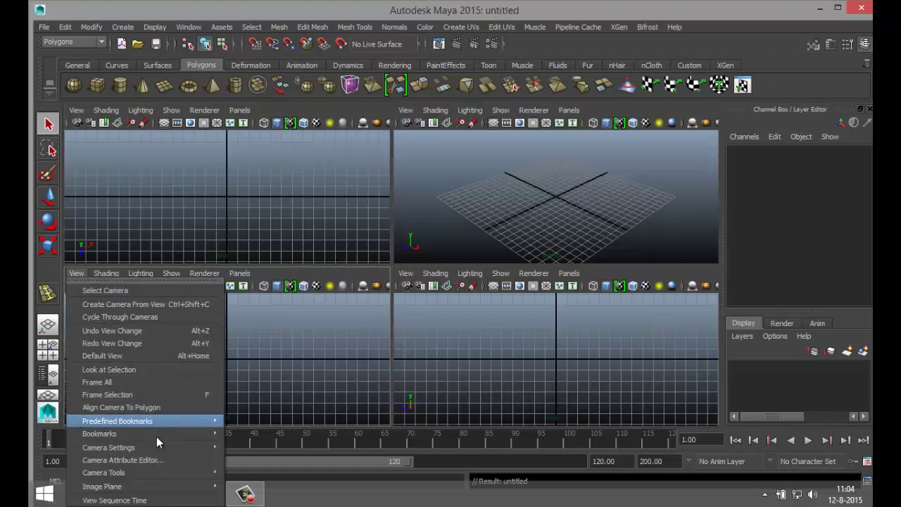
mouse_move(185, 491)
click(264, 478)
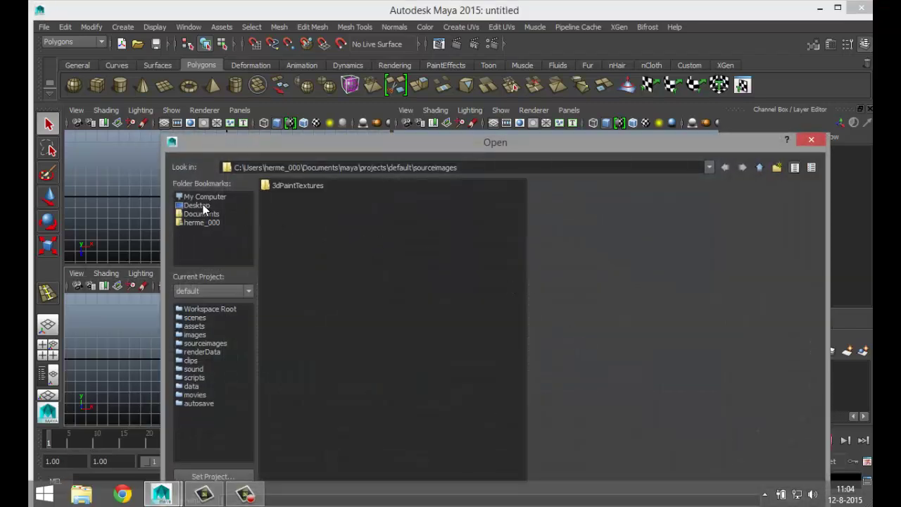
click(197, 205)
click(318, 186)
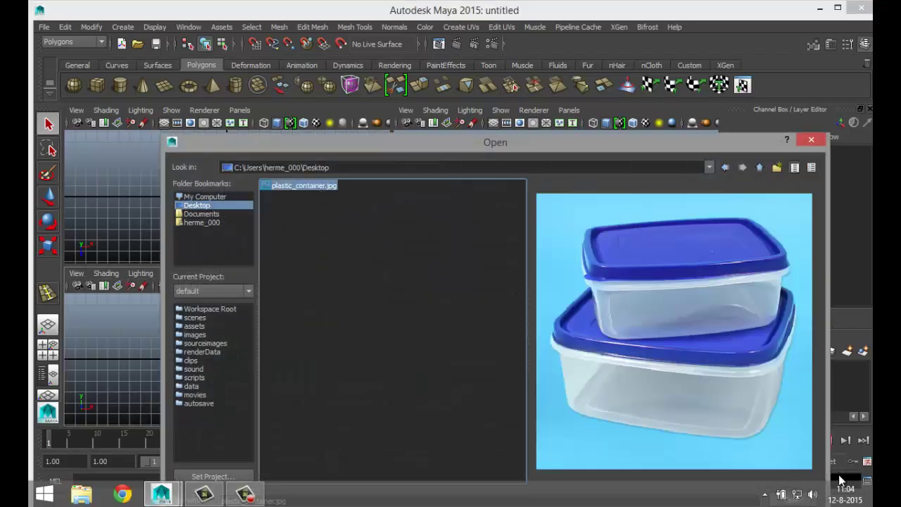
drag(676, 145, 632, 55)
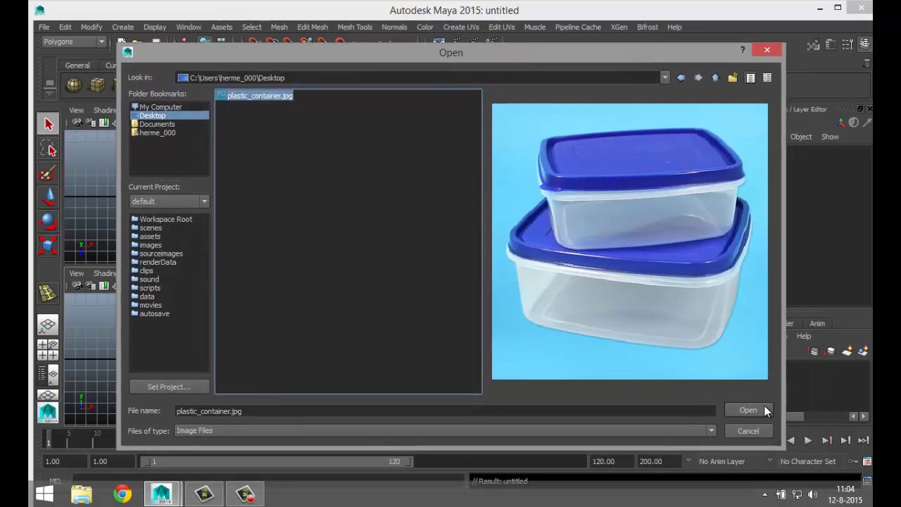
click(748, 409)
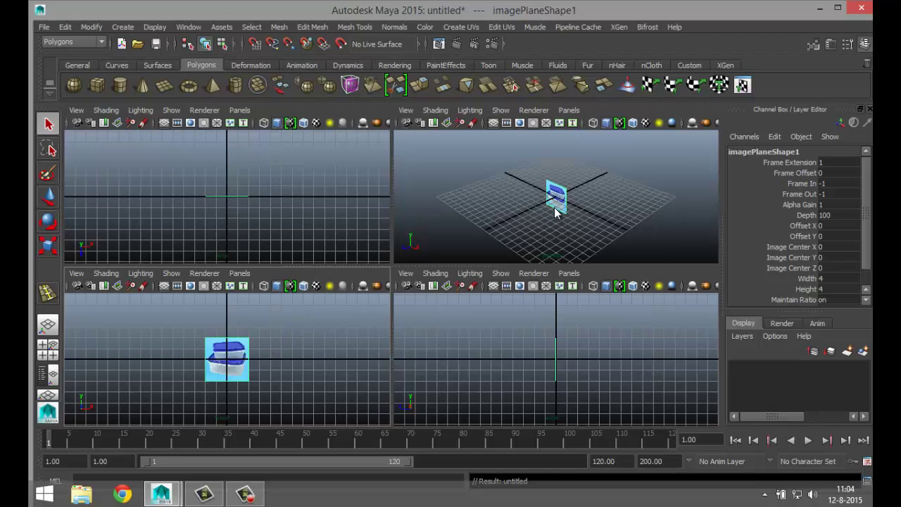
- Raise the reference image plane in the perspective view until its lower edge rests just above the grid
key(space)
scroll(512, 323, up, 3)
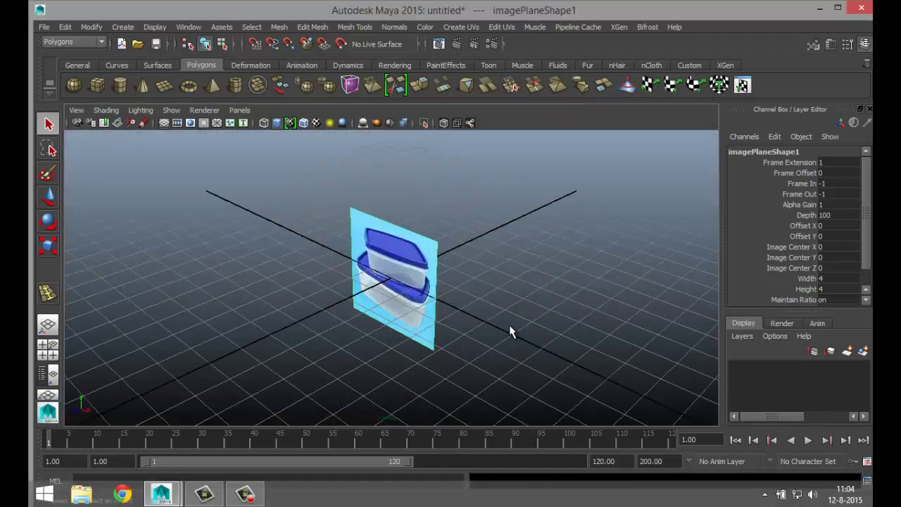
alt+drag(509, 328, 593, 328)
scroll(593, 328, up, 3)
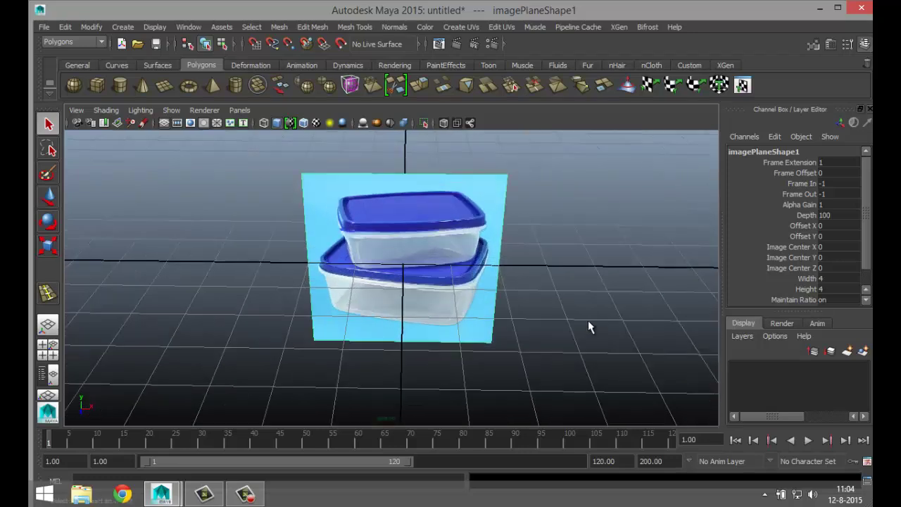
key(w)
drag(403, 200, 401, 90)
mouse_move(541, 286)
alt+mouse_down()
mouse_move(539, 251)
mouse_move(527, 296)
mouse_move(556, 321)
mouse_move(527, 305)
mouse_move(528, 345)
mouse_move(539, 303)
alt+mouse_up()
scroll(531, 309, up, 4)
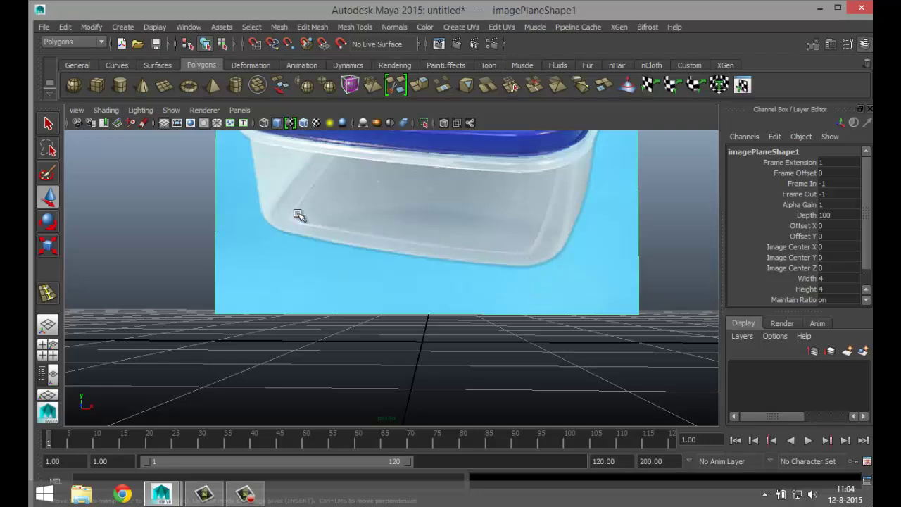
- Create a polygon cube as a wide, low box on the grid in front of the reference image
scroll(380, 272, down, 5)
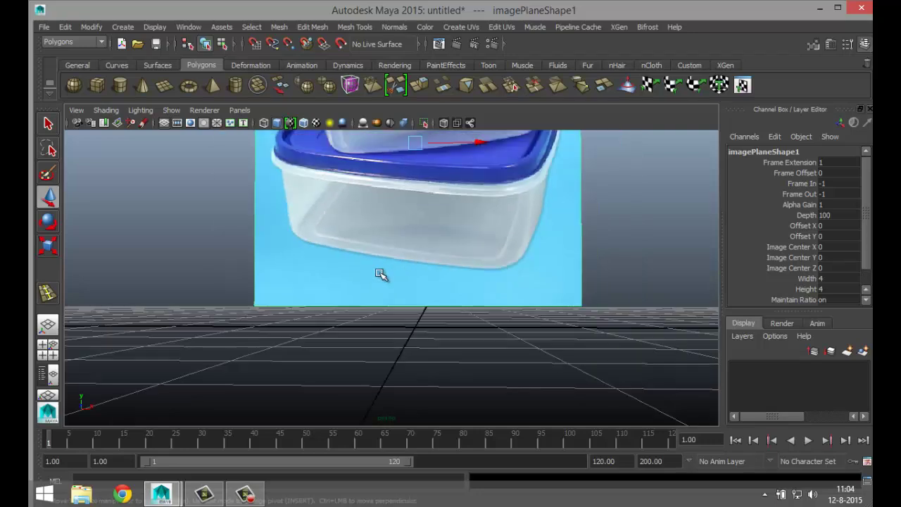
alt+drag(537, 321, 515, 337)
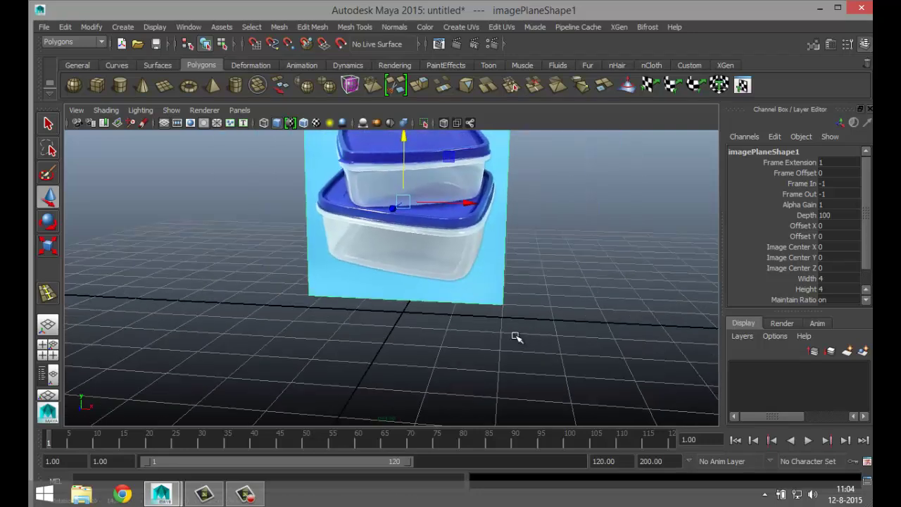
click(96, 85)
alt+drag(361, 238, 448, 364)
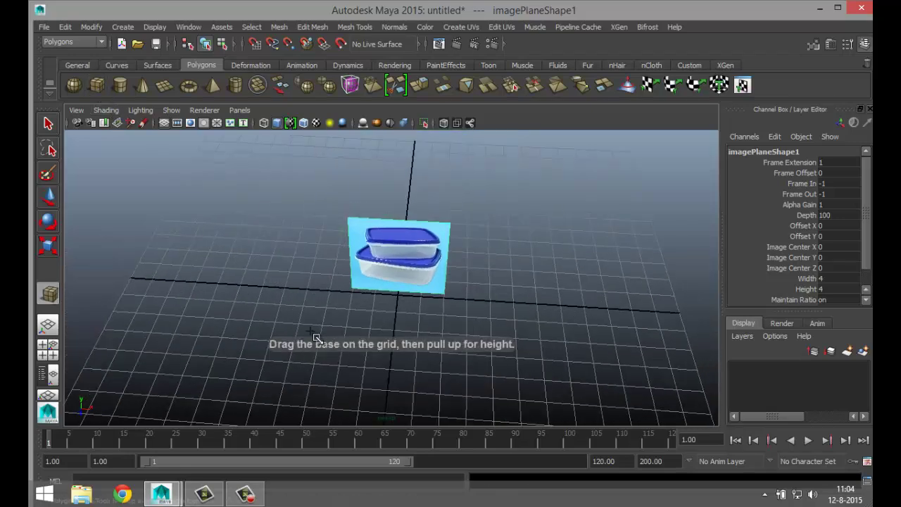
drag(315, 338, 535, 322)
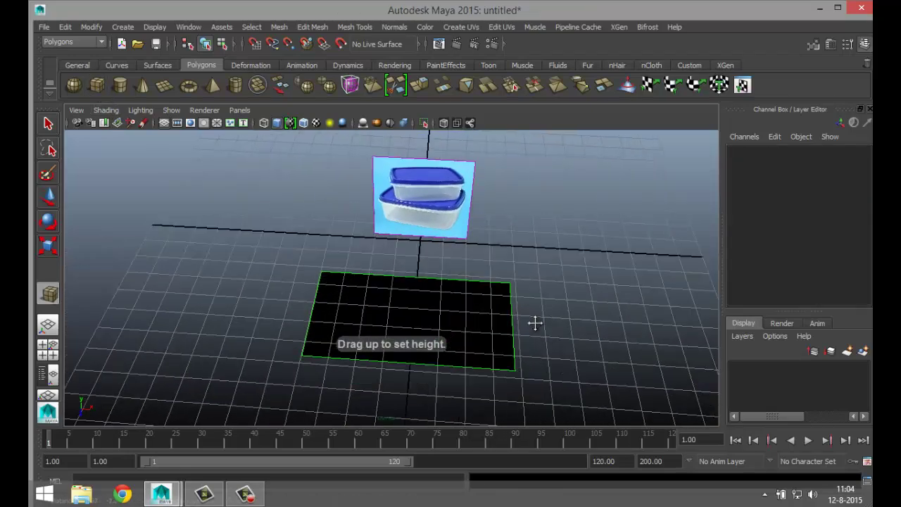
alt+drag(565, 357, 486, 378)
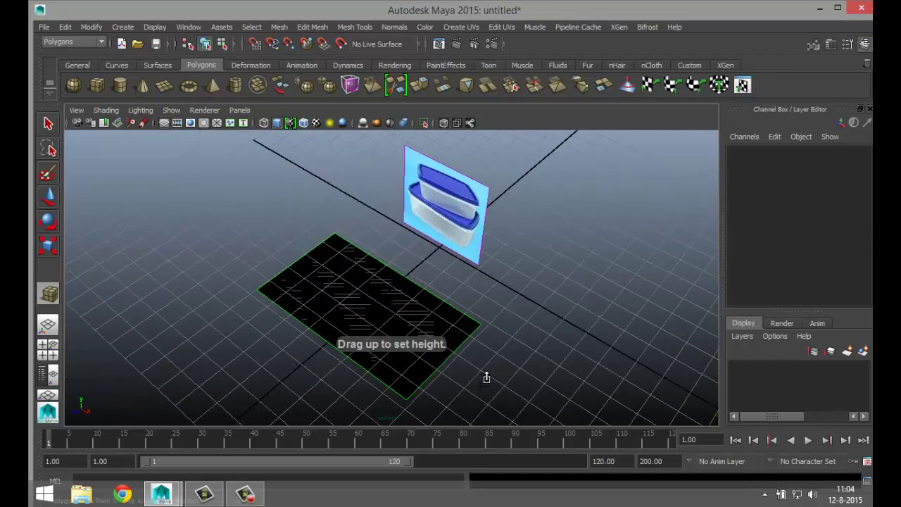
drag(418, 373, 388, 262)
- Scale the box along X to about 0.868
alt+drag(503, 307, 525, 316)
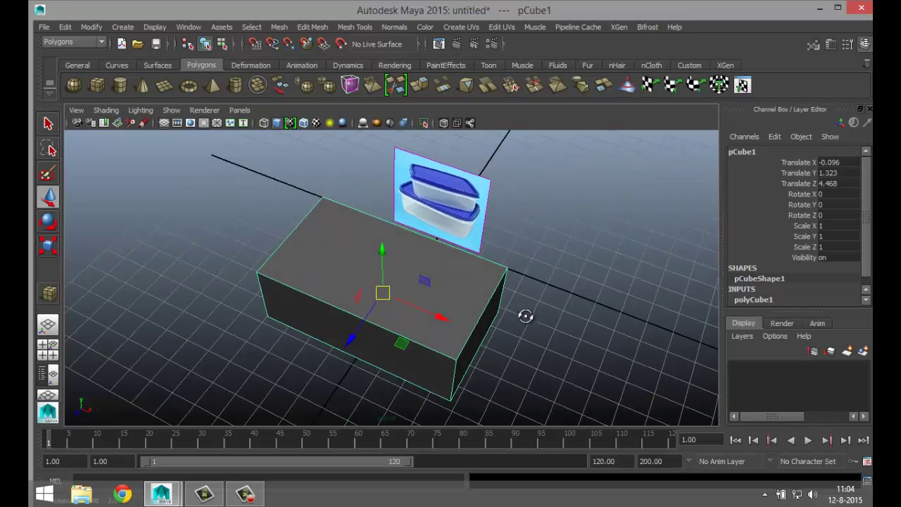
key(r)
drag(438, 316, 430, 312)
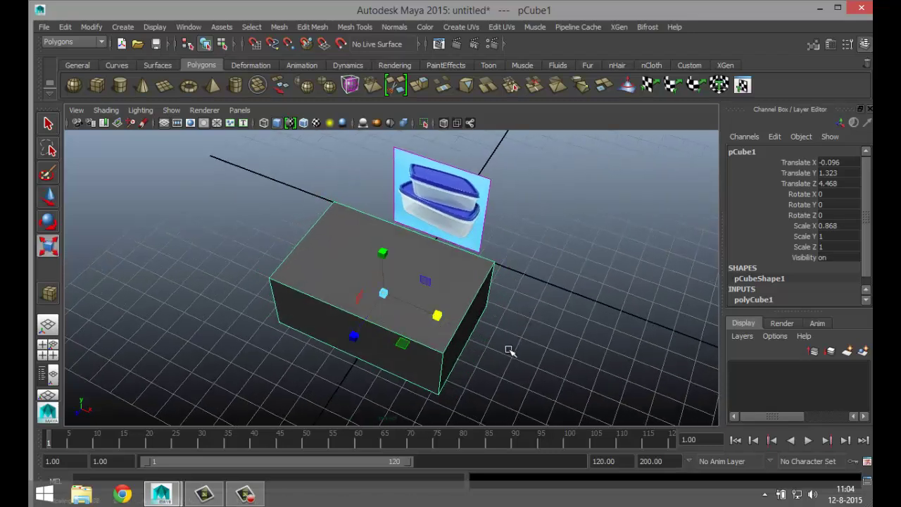
- Delete the top face of the box to open the container
alt+drag(508, 343, 390, 304)
right_drag(374, 276, 374, 231)
click(378, 274)
key(Delete)
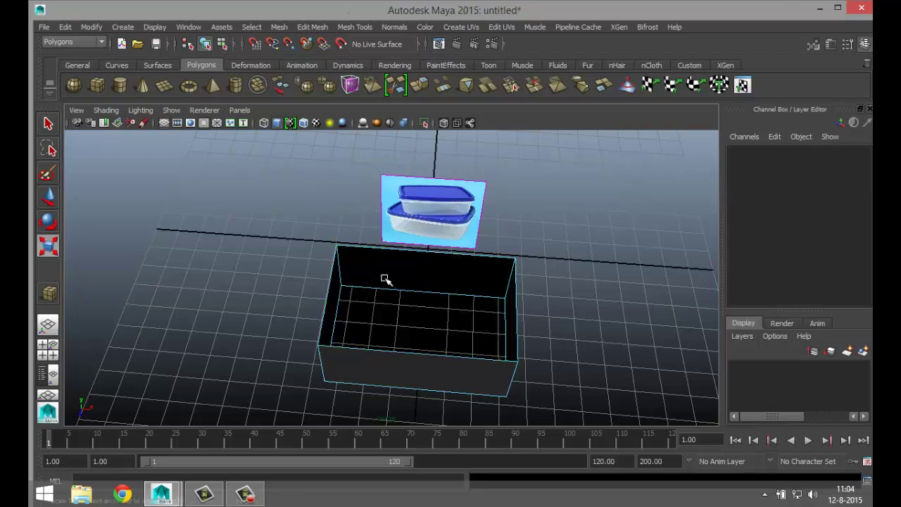
- Extrude the bottom face of the box with an offset of 0.7
alt+drag(589, 331, 571, 370)
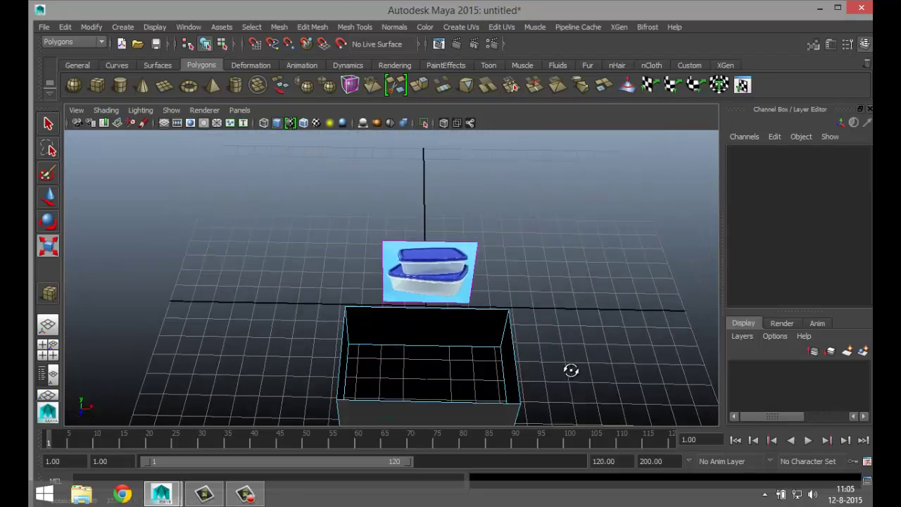
scroll(498, 336, up, 5)
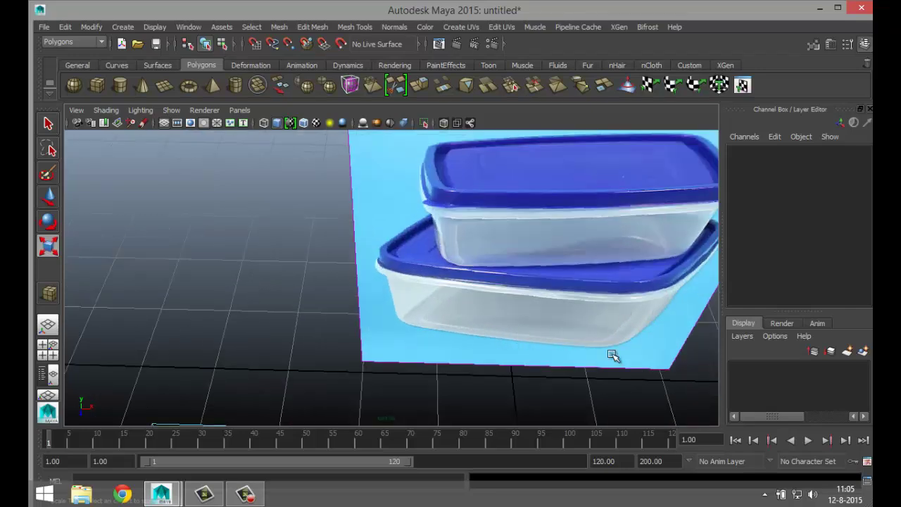
scroll(465, 343, down, 5)
mouse_move(464, 350)
alt+mouse_down()
mouse_move(446, 299)
mouse_move(446, 352)
mouse_move(440, 213)
mouse_move(475, 358)
alt+mouse_up()
click(402, 221)
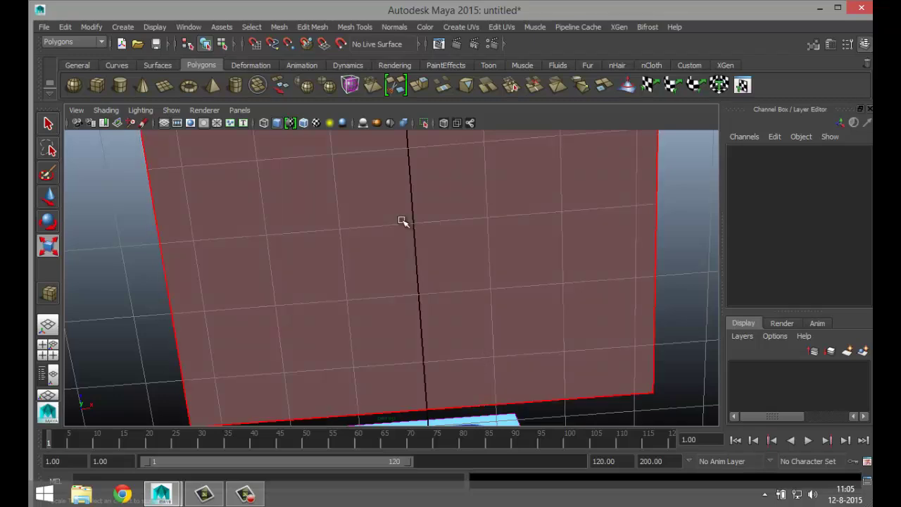
key(f)
click(400, 261)
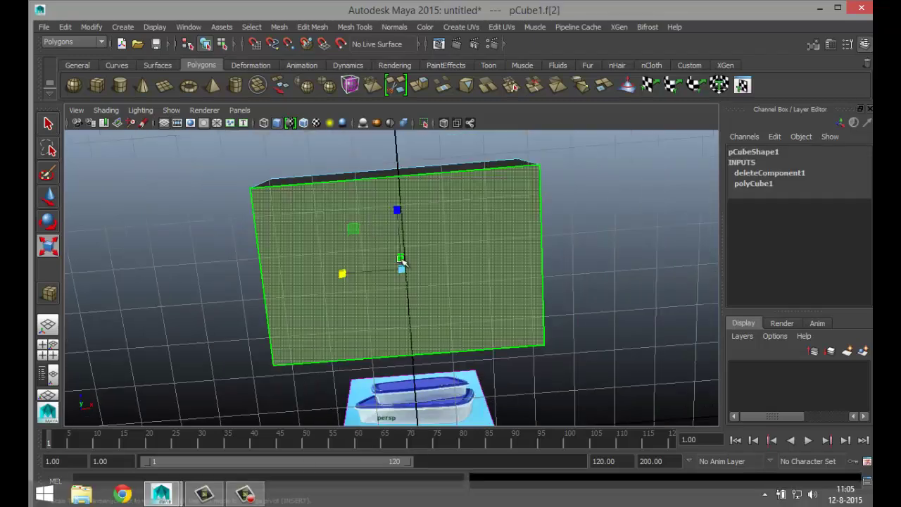
click(312, 28)
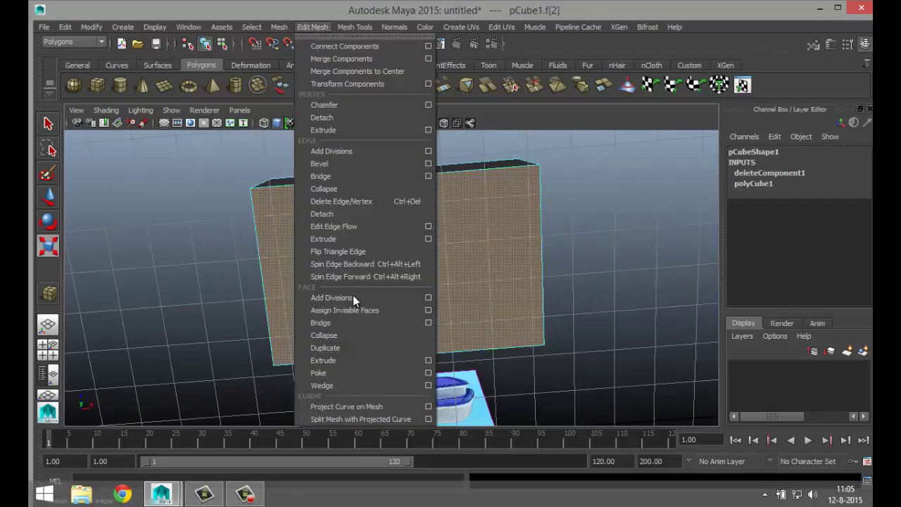
click(358, 363)
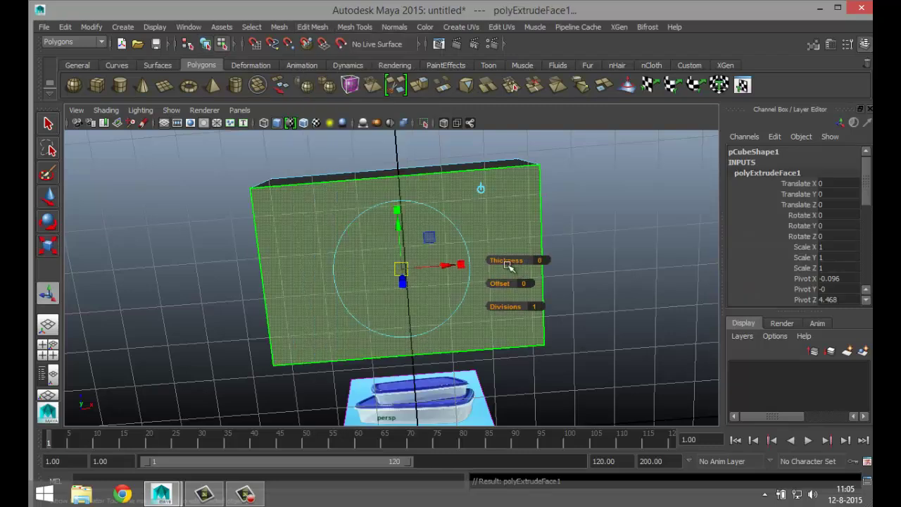
drag(500, 282, 508, 285)
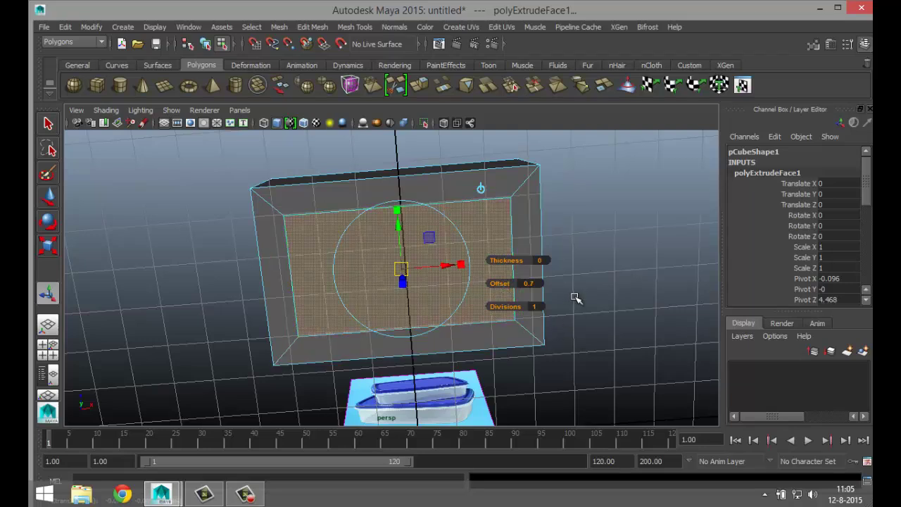
- Extrude the inset bottom face again and move it slightly downward along Y
alt+drag(573, 297, 412, 328)
key(w)
key(ctrl+e)
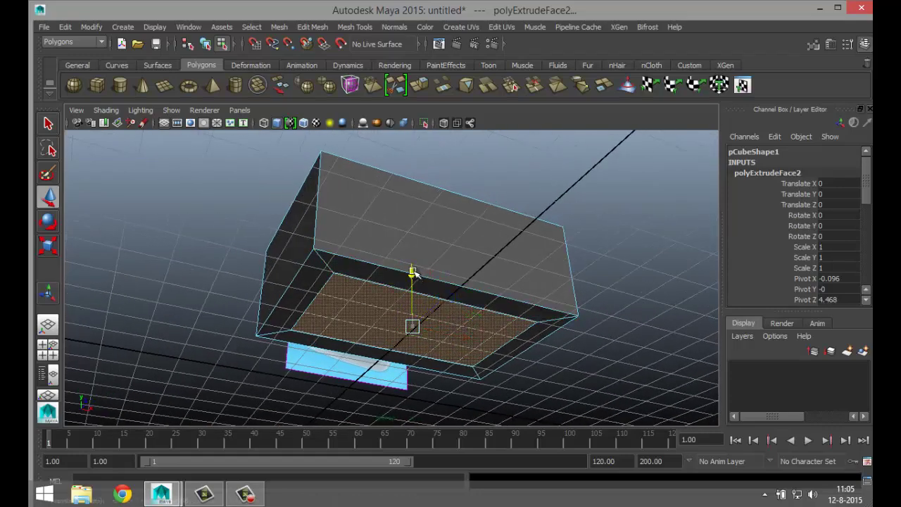
drag(413, 274, 416, 285)
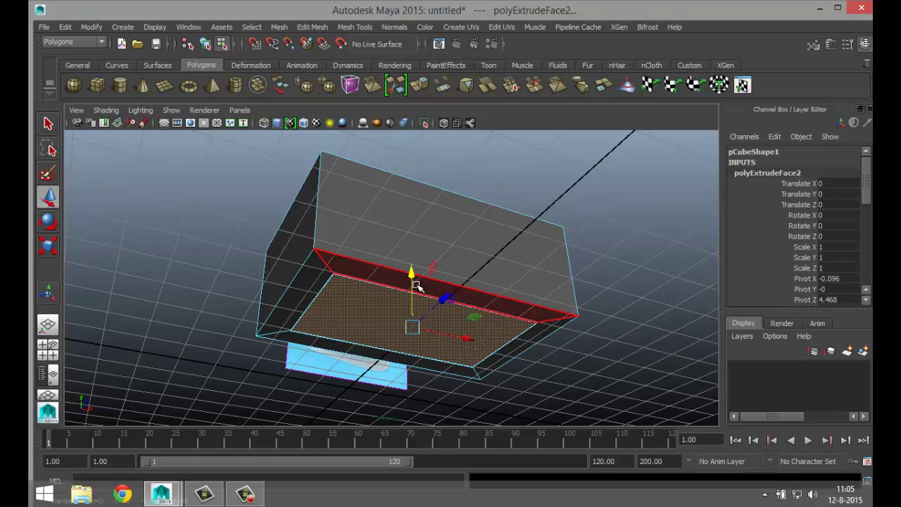
- Inset the inner bottom face with a 0.1 offset extrusion, and extrude it again slightly upward to leave a thin raised rim
key(ctrl+e)
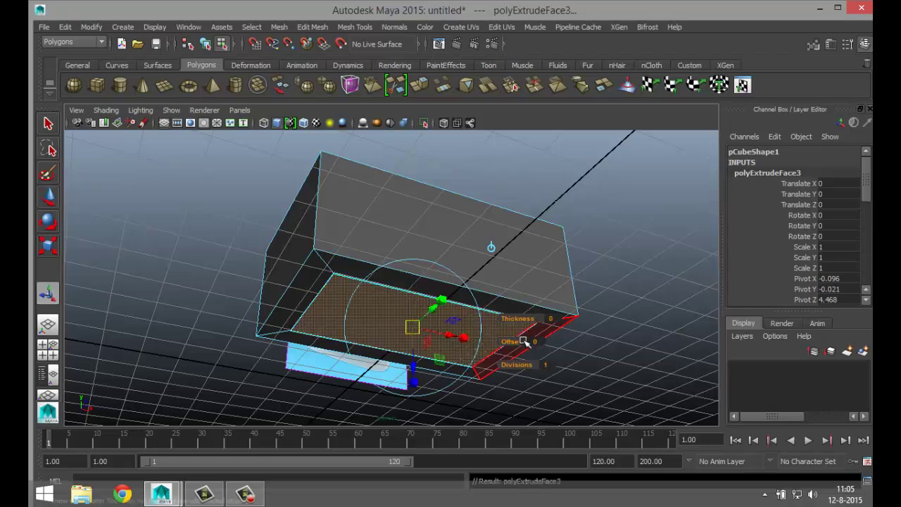
drag(518, 341, 518, 341)
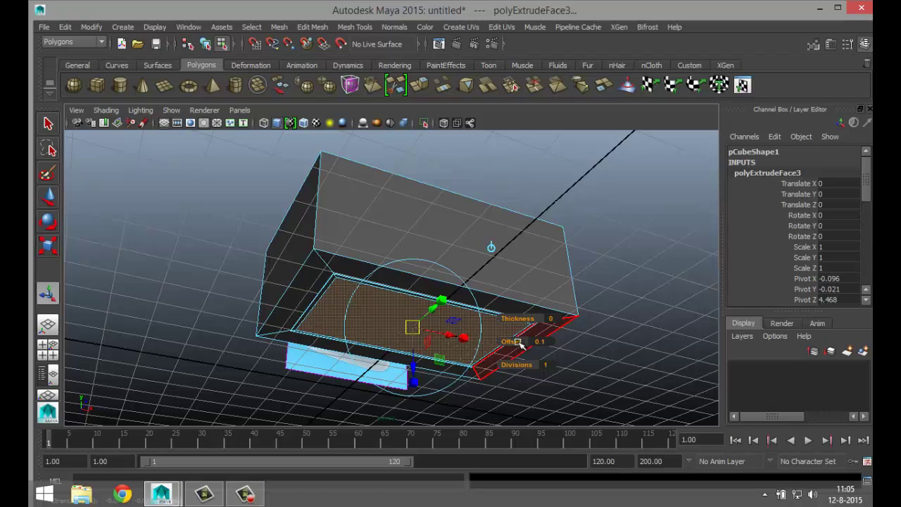
key(ctrl+e)
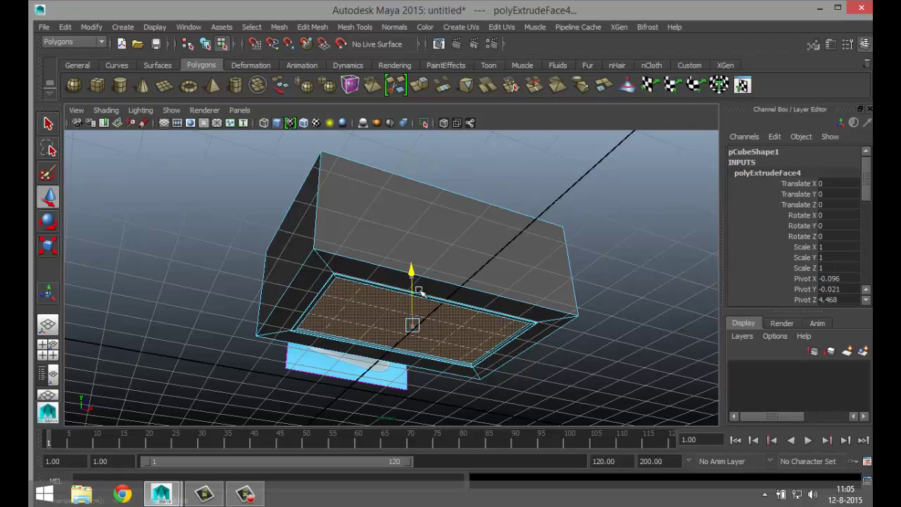
scroll(409, 327, up, 2)
scroll(408, 334, up, 2)
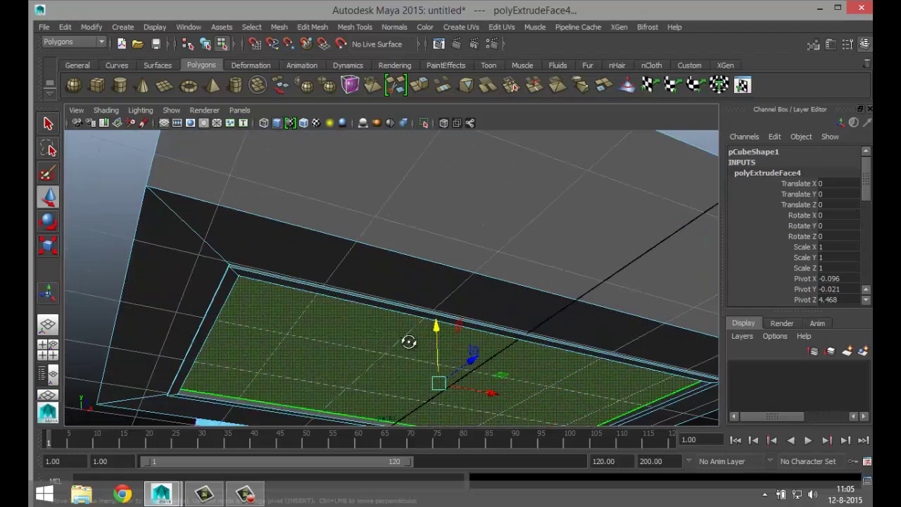
mouse_move(408, 342)
alt+mouse_down()
mouse_move(392, 350)
mouse_move(454, 314)
mouse_move(467, 288)
mouse_move(696, 271)
alt+mouse_up()
click(619, 352)
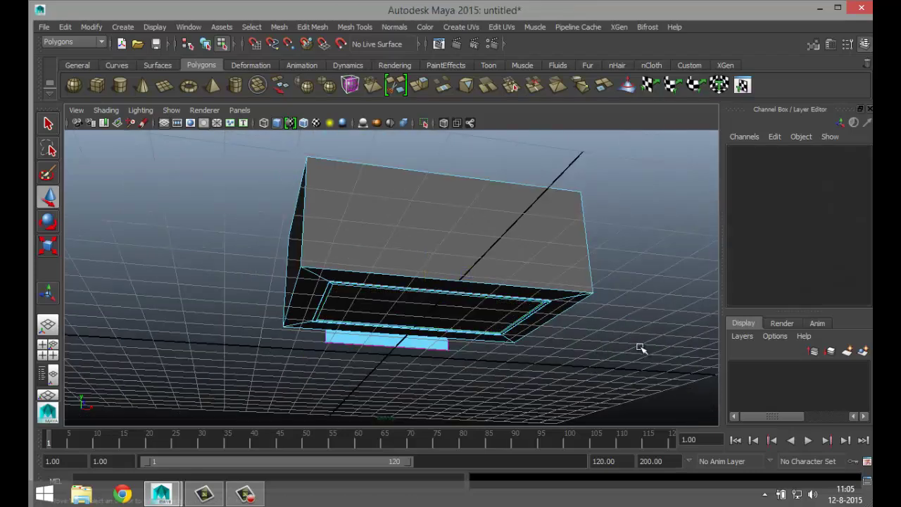
- Examine the open box and compare its shape with the containers in the reference image
mouse_move(639, 348)
alt+mouse_down()
mouse_move(610, 262)
mouse_move(633, 364)
alt+mouse_up()
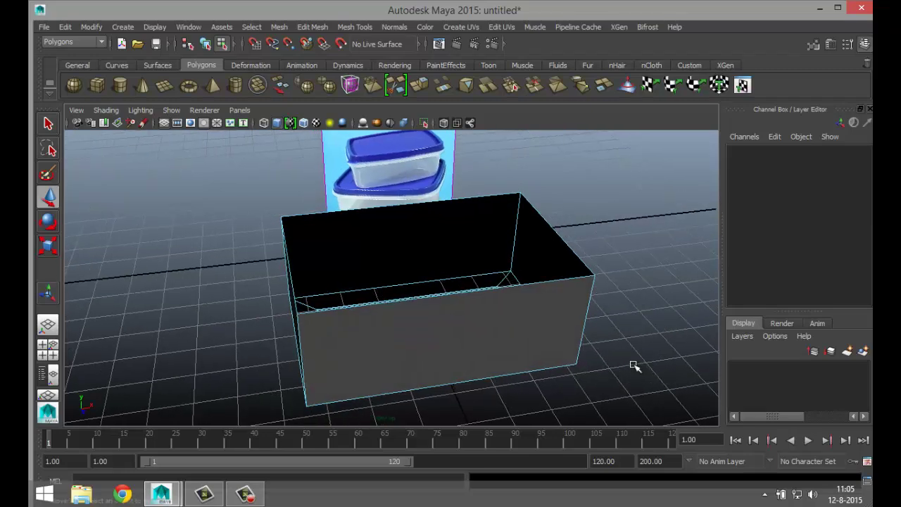
alt+middle_drag(633, 364, 600, 377)
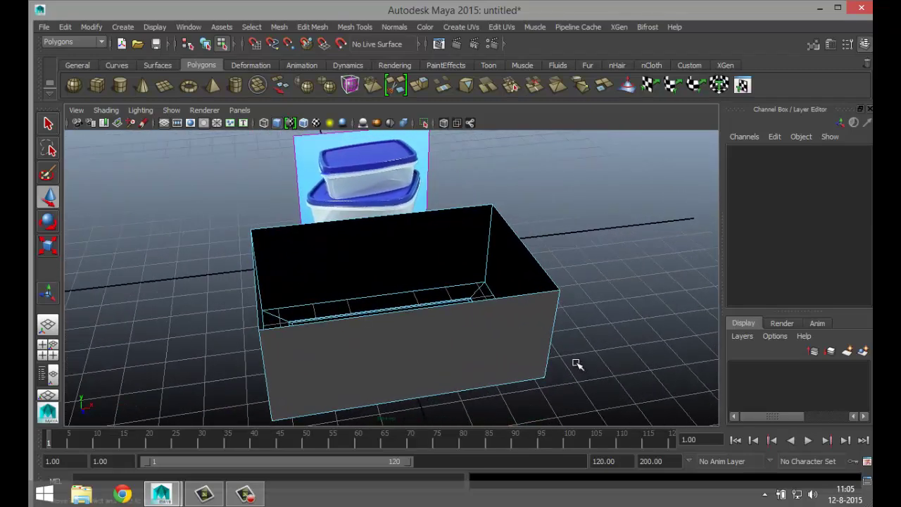
scroll(576, 360, up, 3)
alt+middle_drag(531, 258, 585, 423)
scroll(444, 323, up, 5)
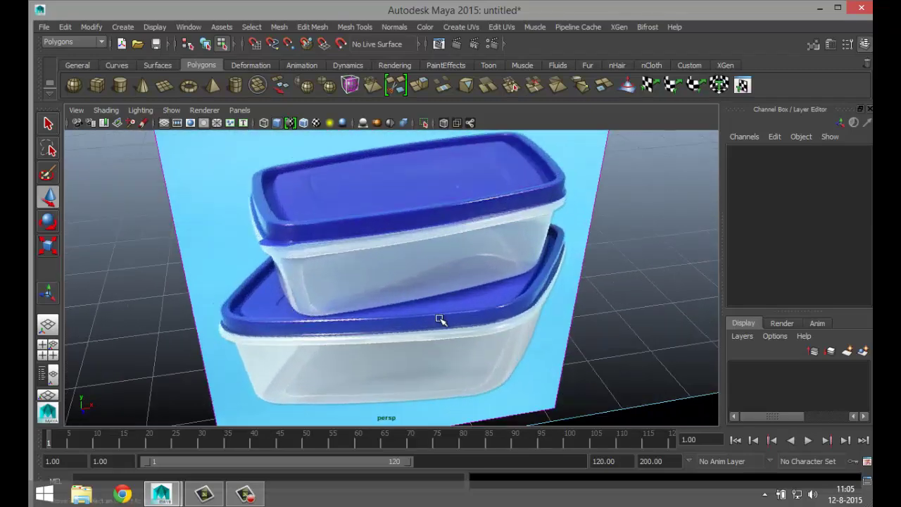
alt+drag(412, 328, 382, 322)
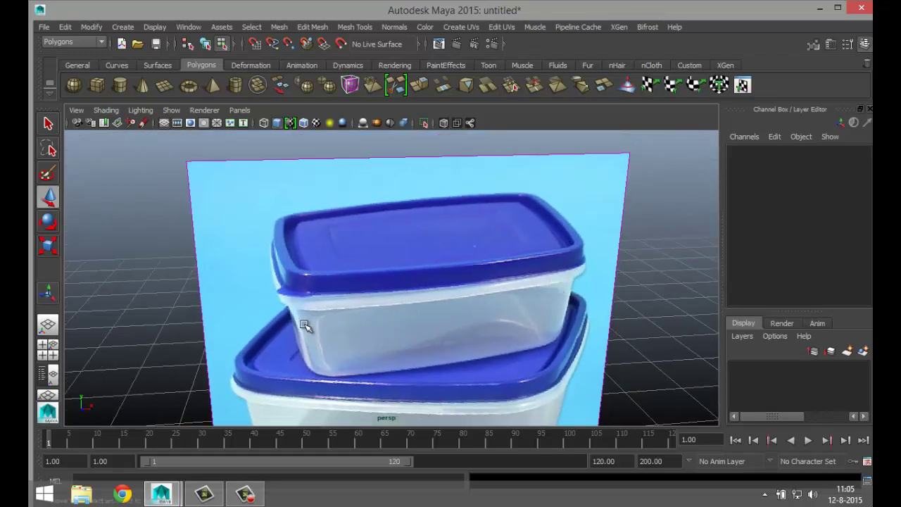
- Insert an edge loop around the box walls just below the open top edge, using equal distance from edge
alt+middle_drag(285, 312, 302, 204)
scroll(378, 337, down, 4)
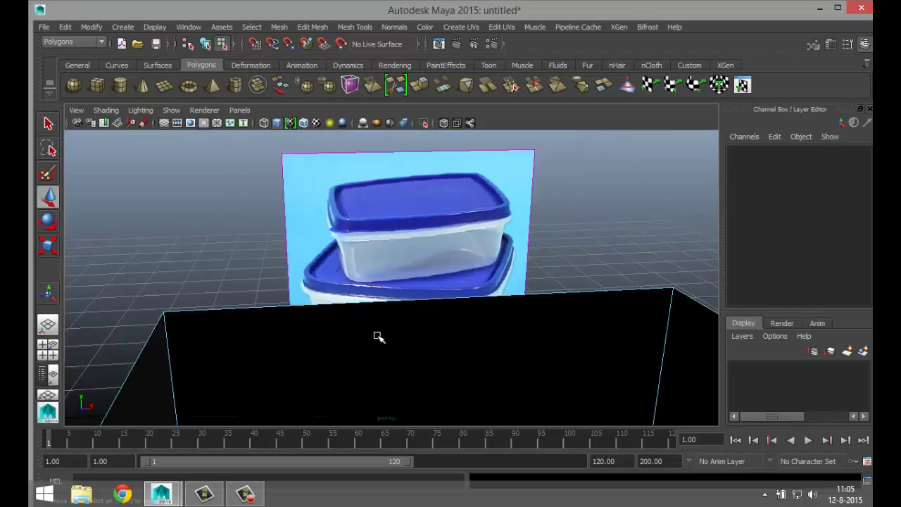
alt+drag(378, 337, 398, 366)
click(345, 28)
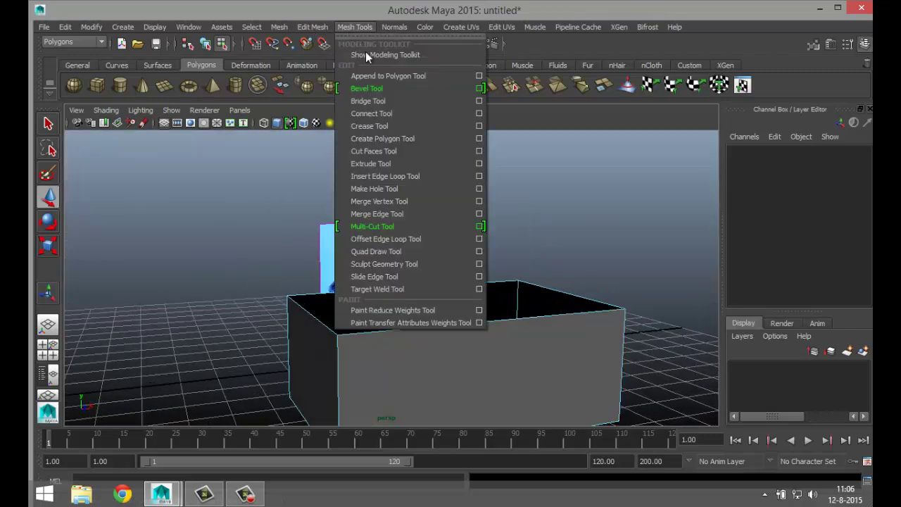
click(478, 176)
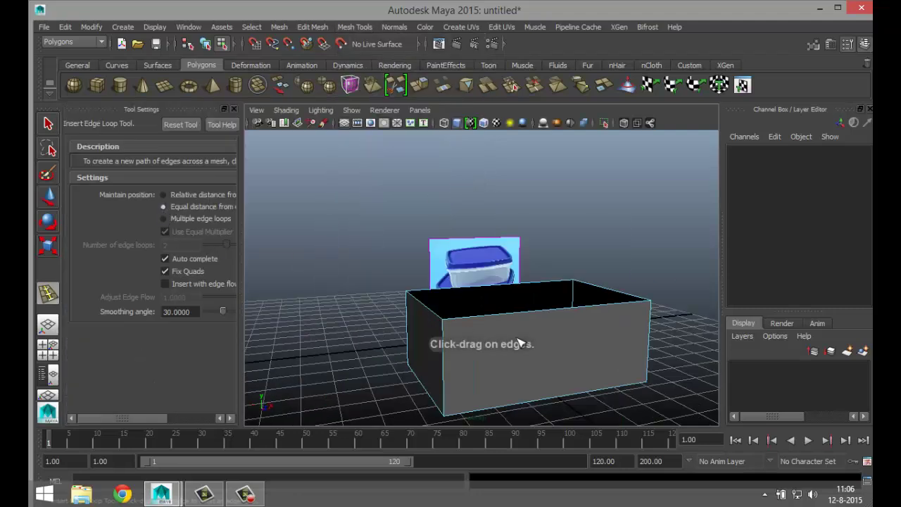
scroll(427, 366, up, 3)
drag(418, 362, 419, 362)
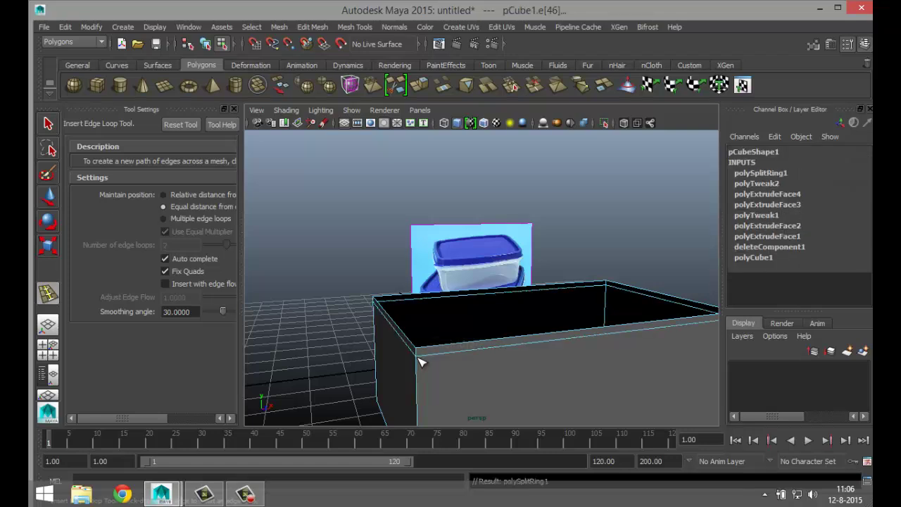
- Select the narrow face loop around the top edge of the box and extrude it outward with a thickness of 0.1
key(q)
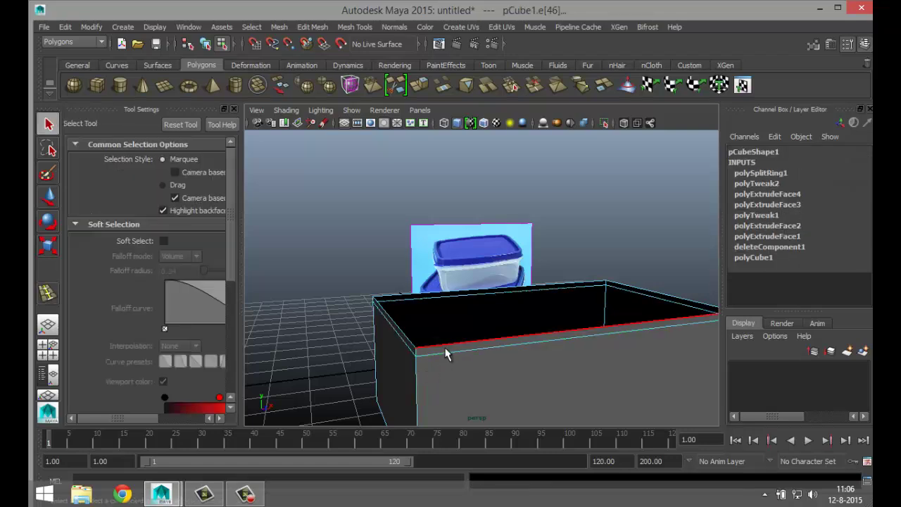
right_click(444, 352)
right_drag(449, 285, 446, 227)
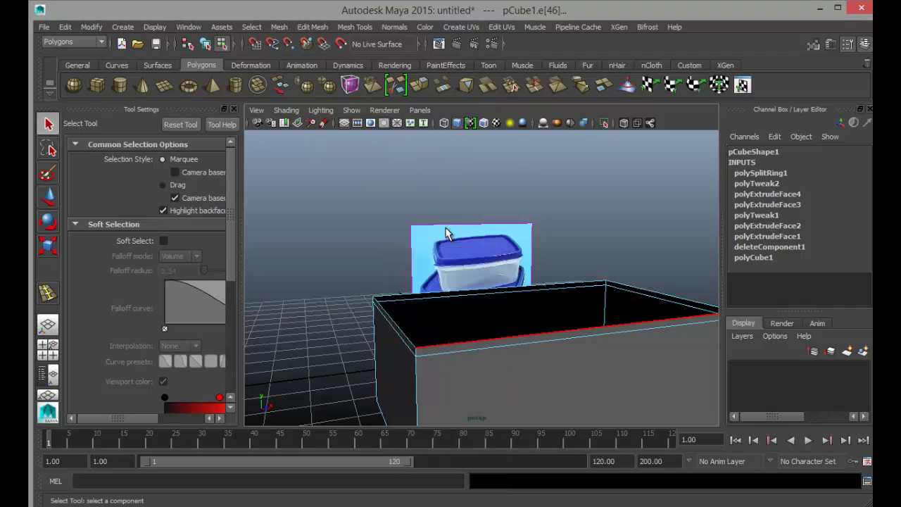
click(449, 348)
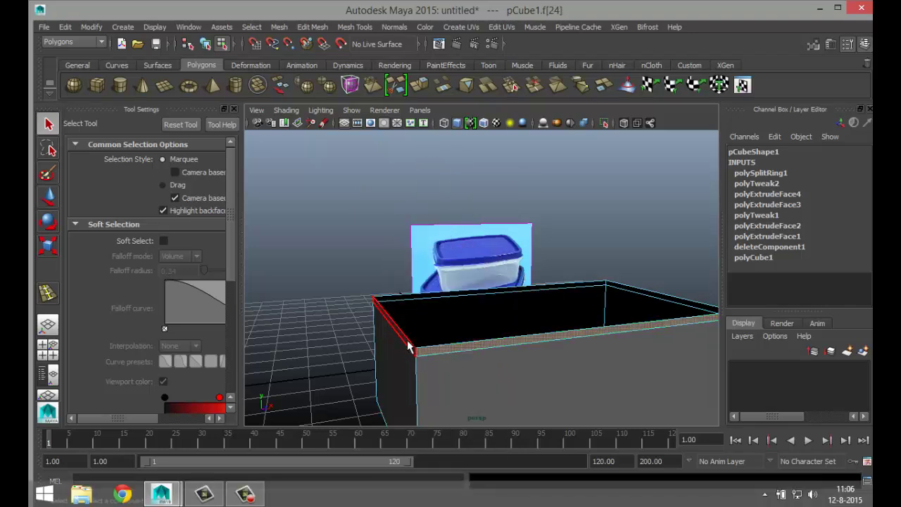
shift+double_click(408, 347)
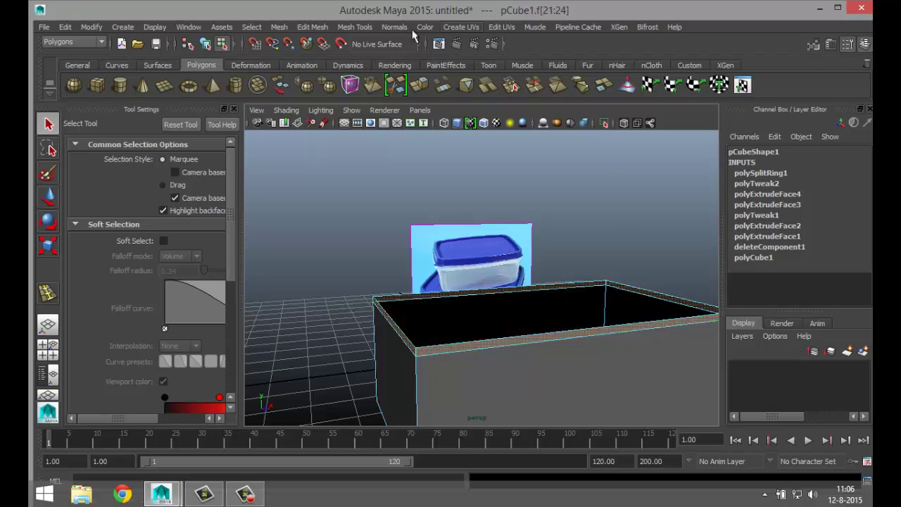
click(321, 28)
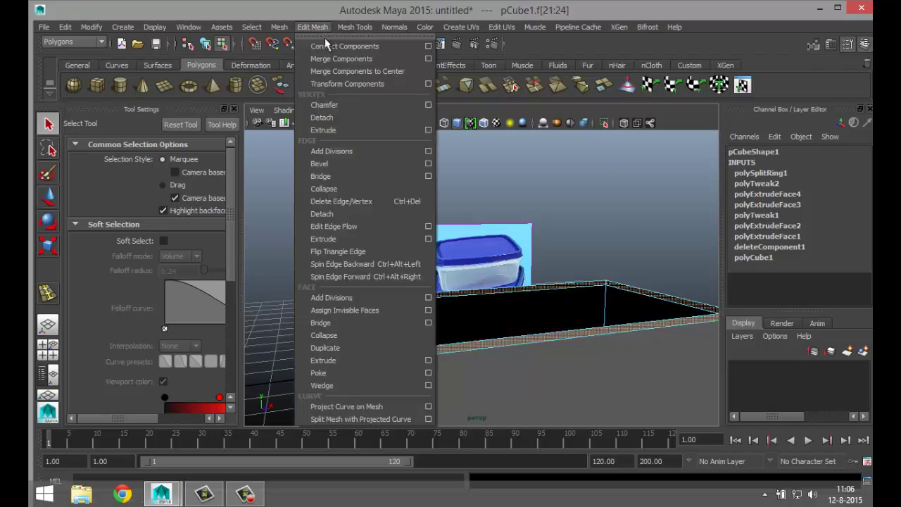
click(367, 358)
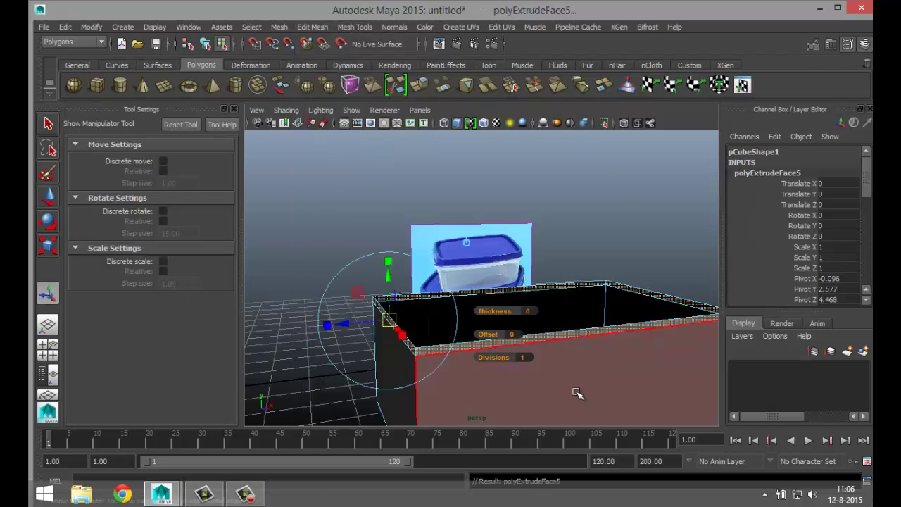
drag(493, 310, 474, 278)
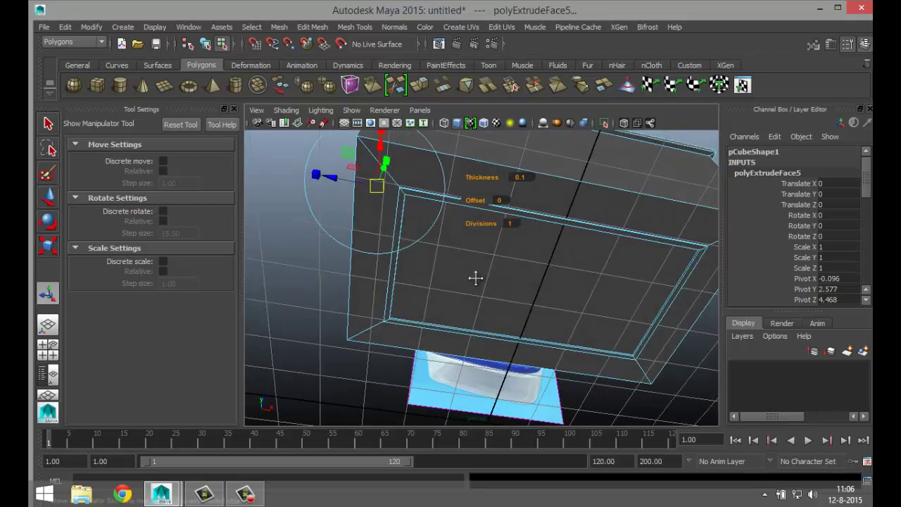
- Insert an edge loop along the middle of the underside of the extruded rim
alt+middle_drag(475, 277, 473, 396)
scroll(480, 373, up, 5)
scroll(466, 369, down, 2)
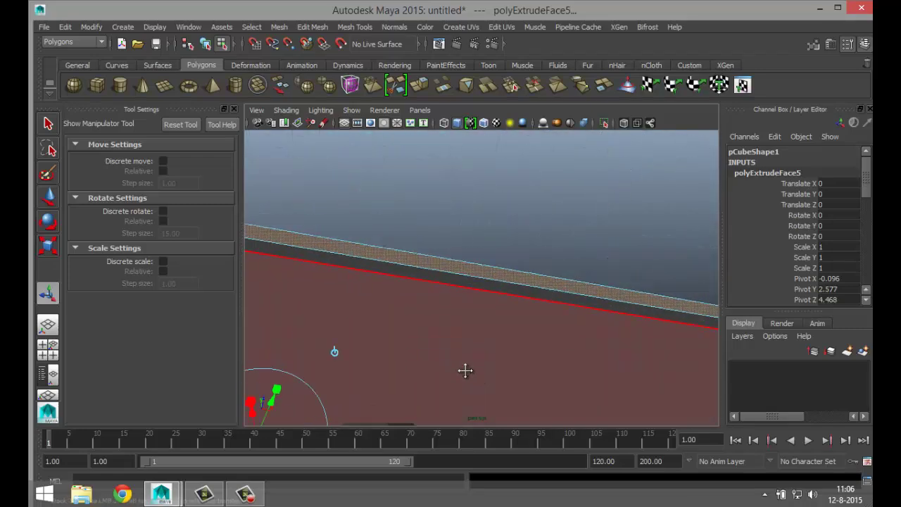
alt+drag(473, 360, 493, 360)
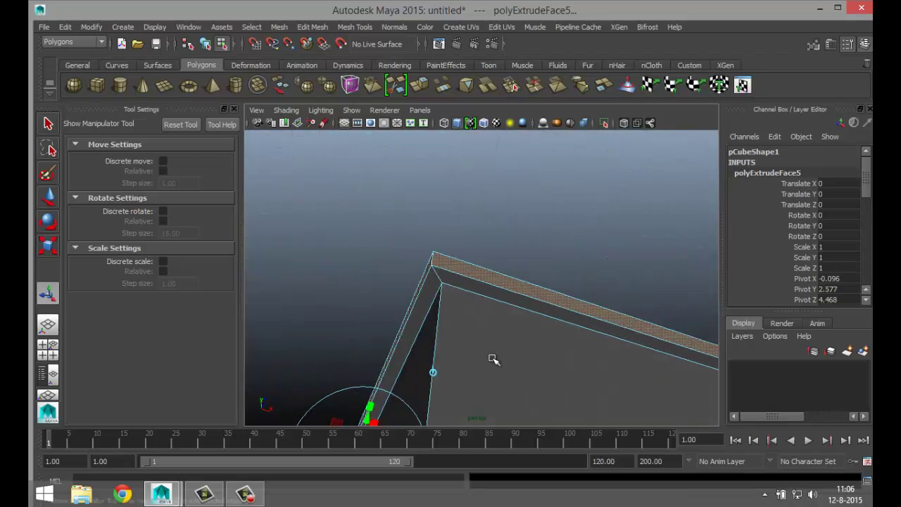
click(355, 26)
click(422, 176)
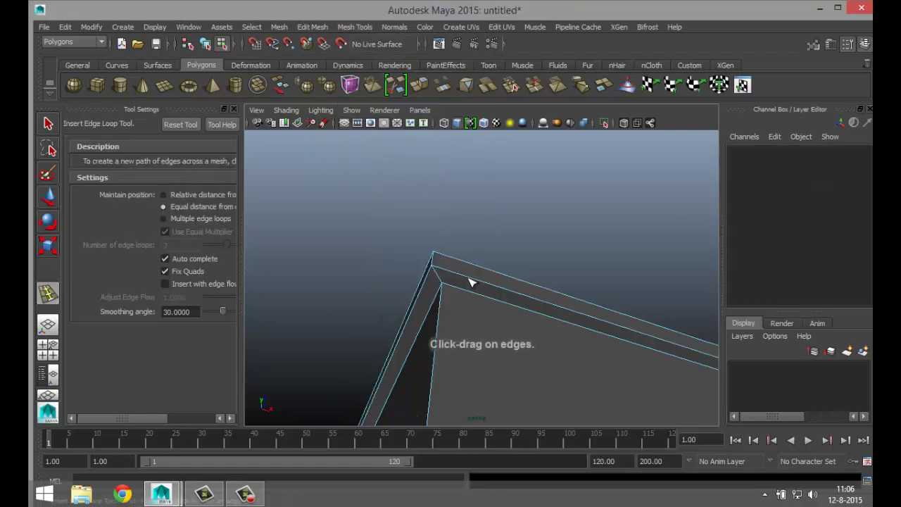
drag(438, 276, 439, 277)
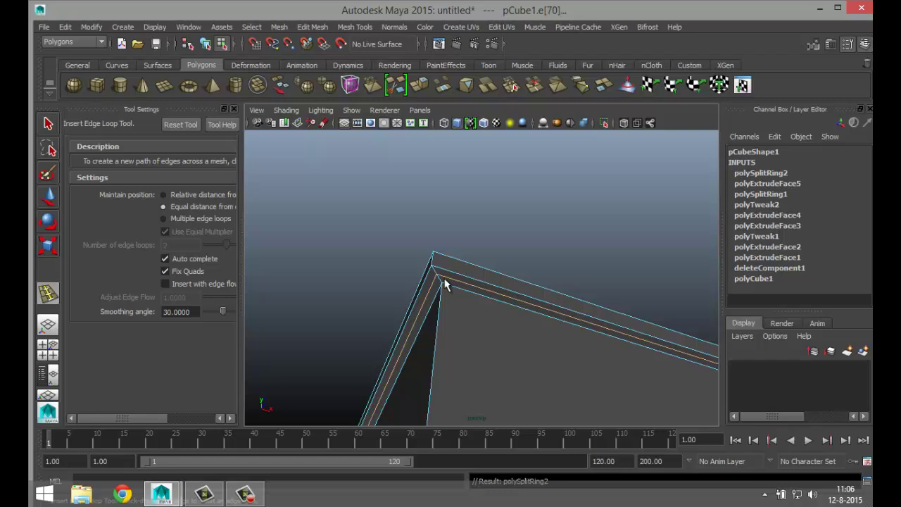
- Select the outer face loop on the rim's underside and extrude it downward with a thickness of 0.1
key(q)
right_drag(458, 277, 459, 238)
click(459, 279)
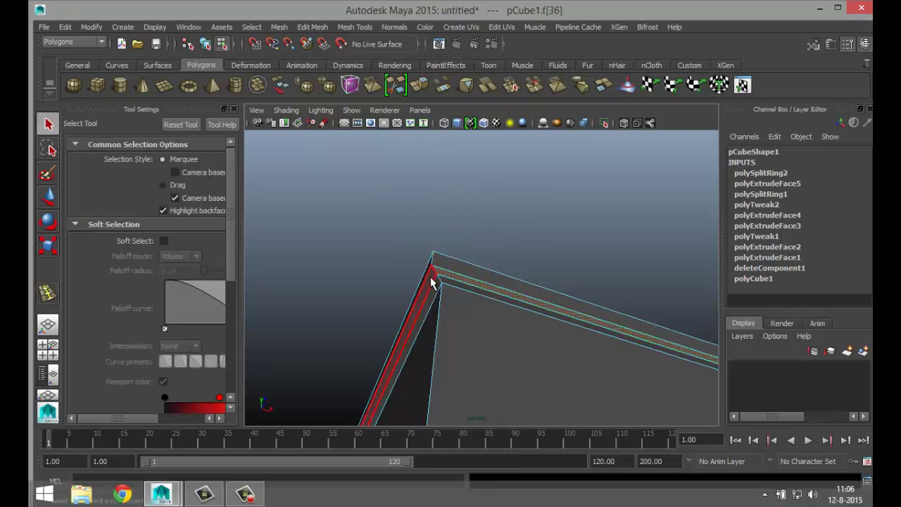
shift+double_click(432, 280)
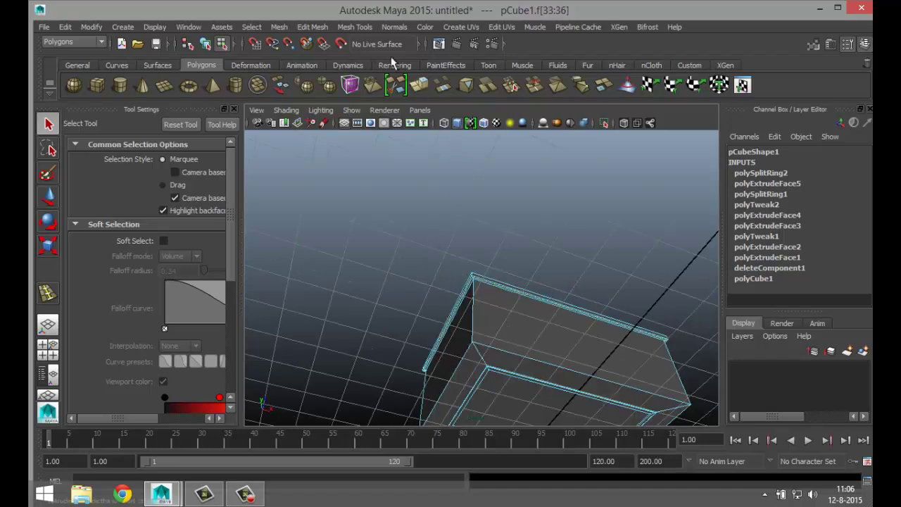
click(322, 28)
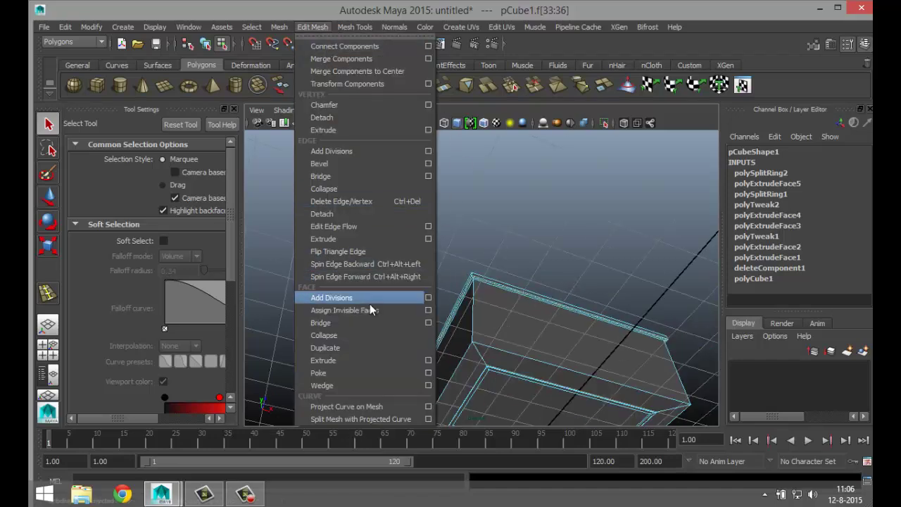
click(373, 360)
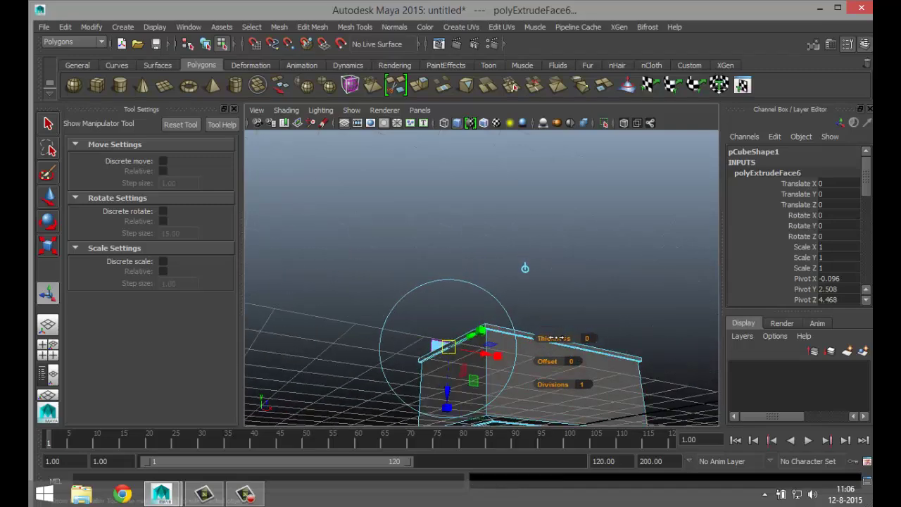
drag(556, 338, 555, 338)
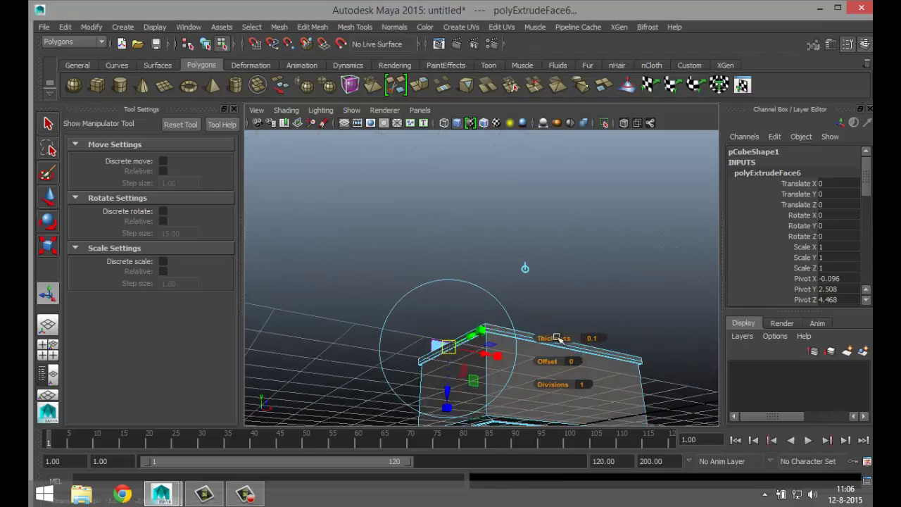
- Insert two edge loops across the box's long sides with the multiple edge loops option, and scale them apart along X toward the short ends
scroll(551, 343, up, 5)
alt+middle_drag(549, 345, 459, 252)
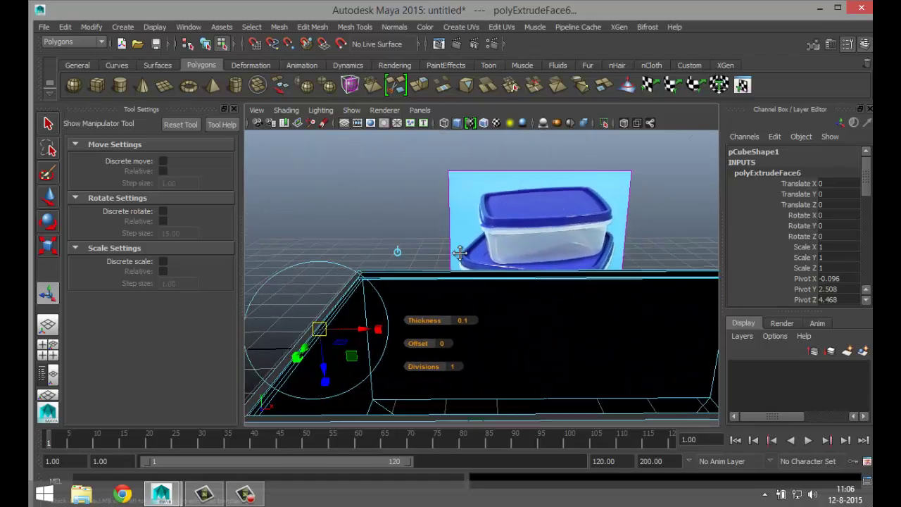
scroll(459, 253, down, 6)
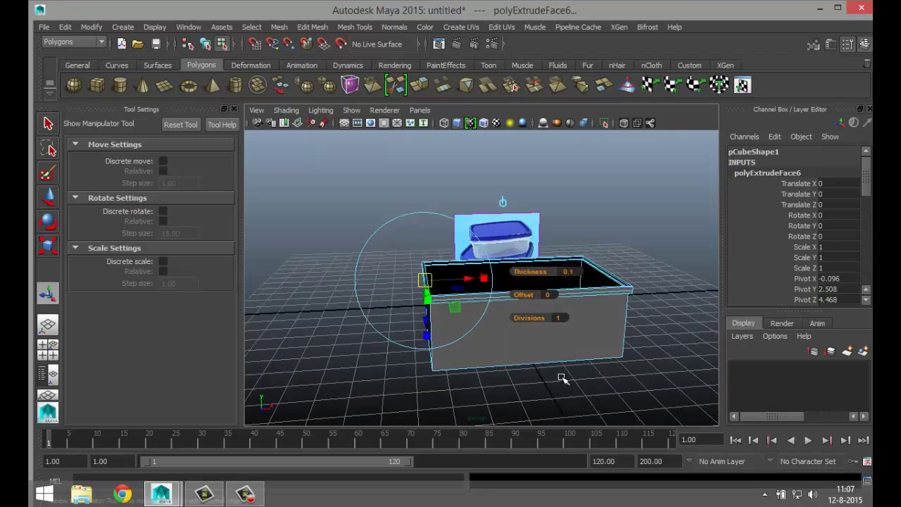
click(561, 380)
mouse_move(551, 362)
alt+mouse_down()
mouse_move(530, 358)
mouse_move(547, 333)
mouse_move(555, 361)
mouse_move(542, 355)
alt+mouse_up()
click(354, 26)
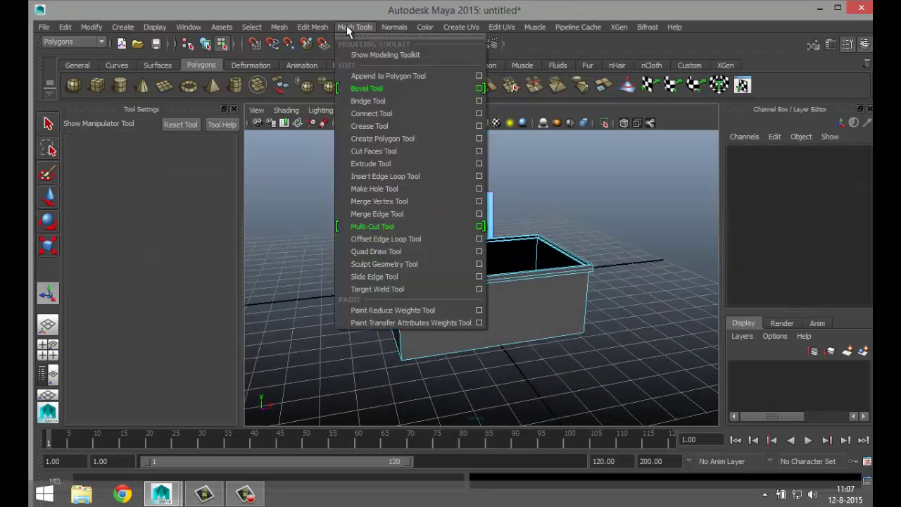
click(480, 177)
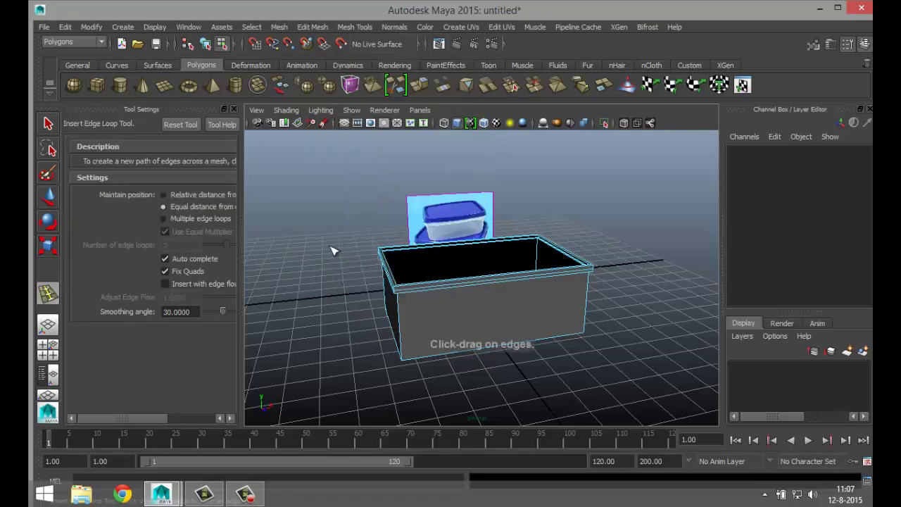
click(163, 219)
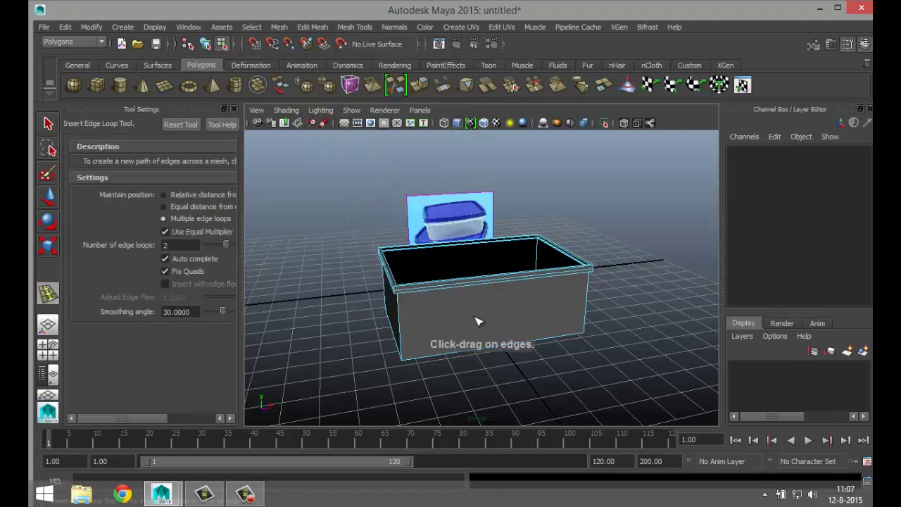
scroll(492, 324, up, 3)
click(513, 284)
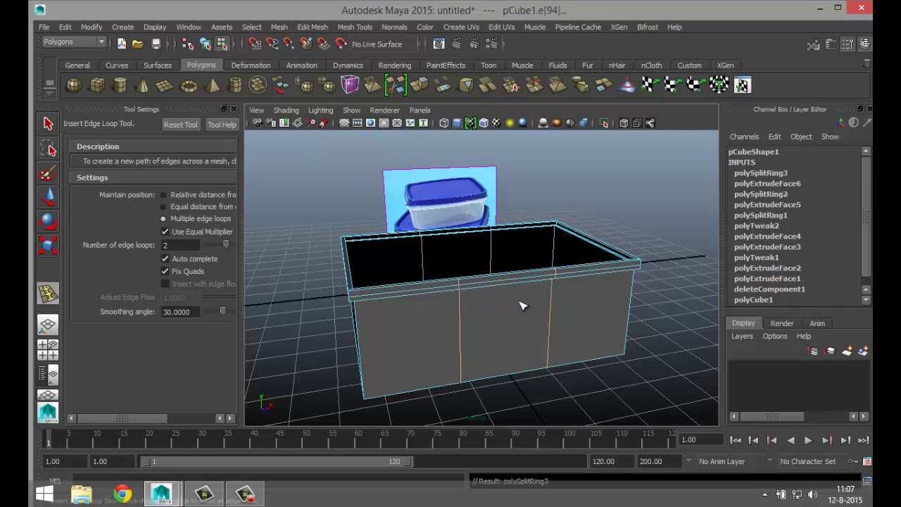
key(r)
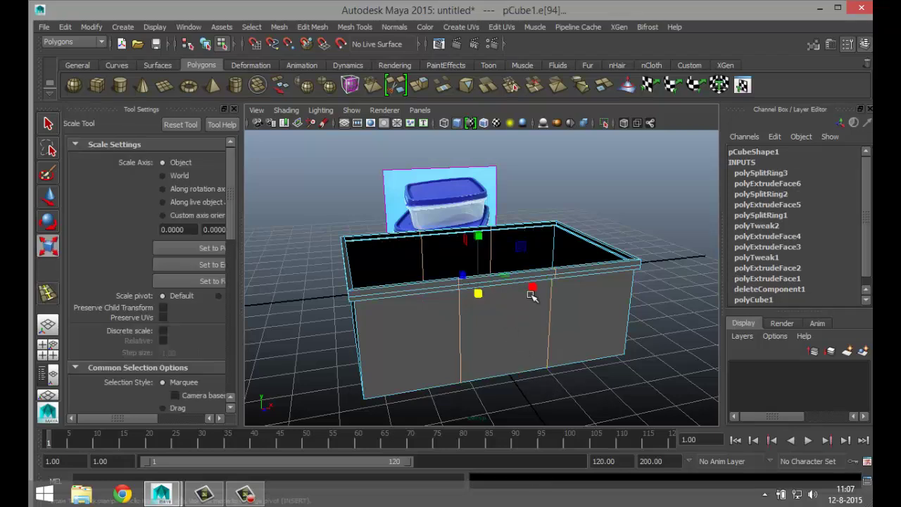
drag(532, 287, 606, 281)
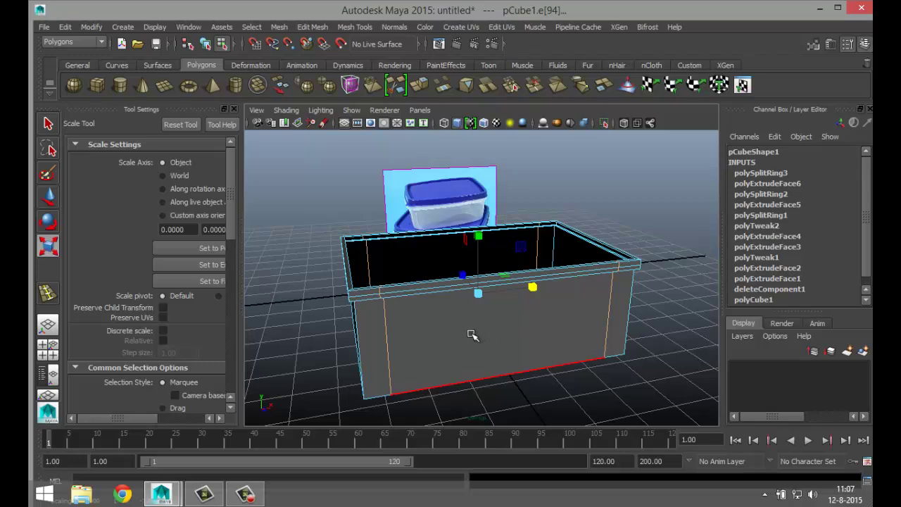
- Insert two edge loops across the box's short sides and scale them apart along Z toward the long walls
alt+drag(318, 305, 394, 267)
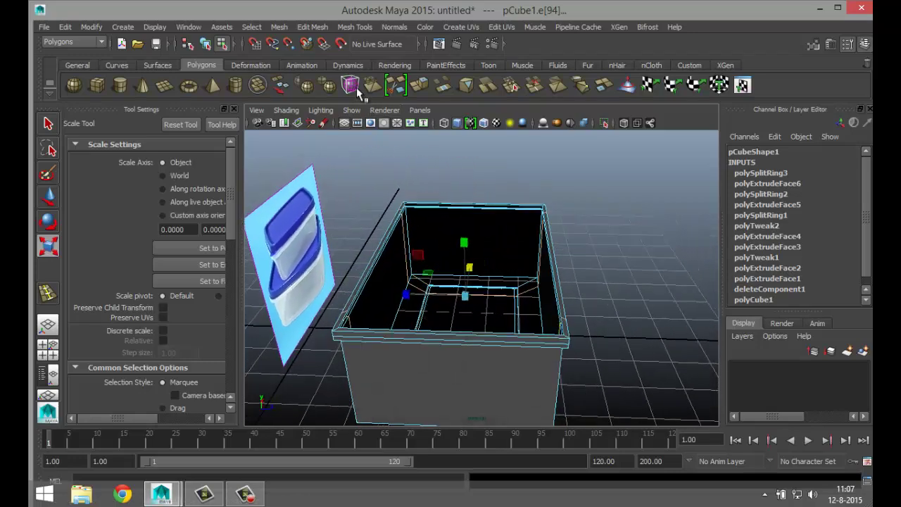
click(354, 27)
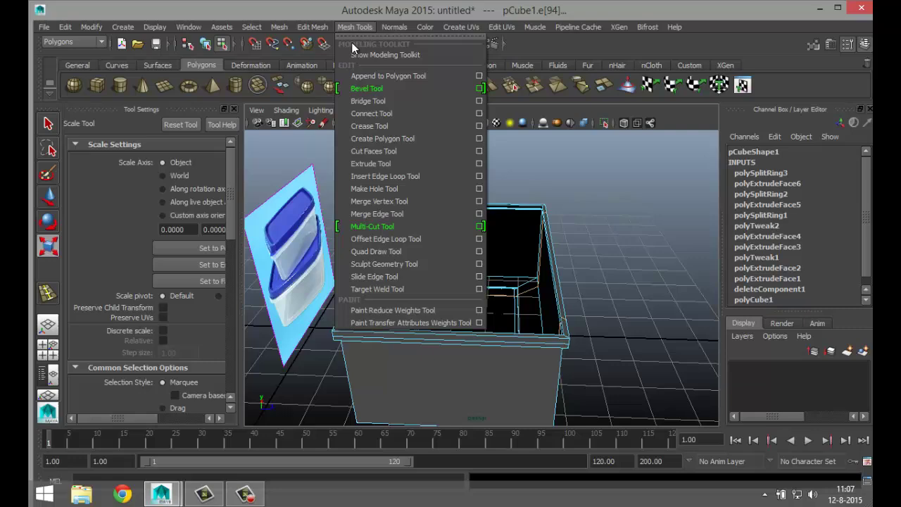
click(419, 176)
click(440, 339)
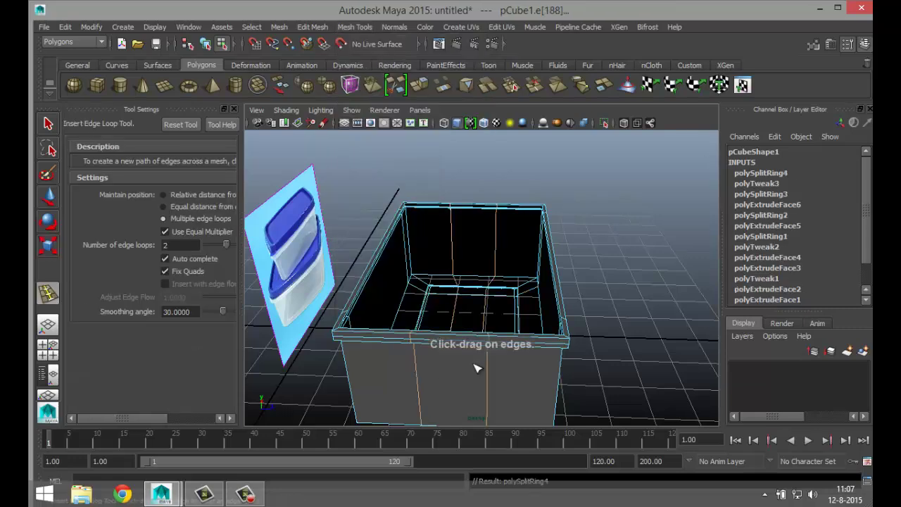
alt+drag(588, 363, 619, 346)
key(r)
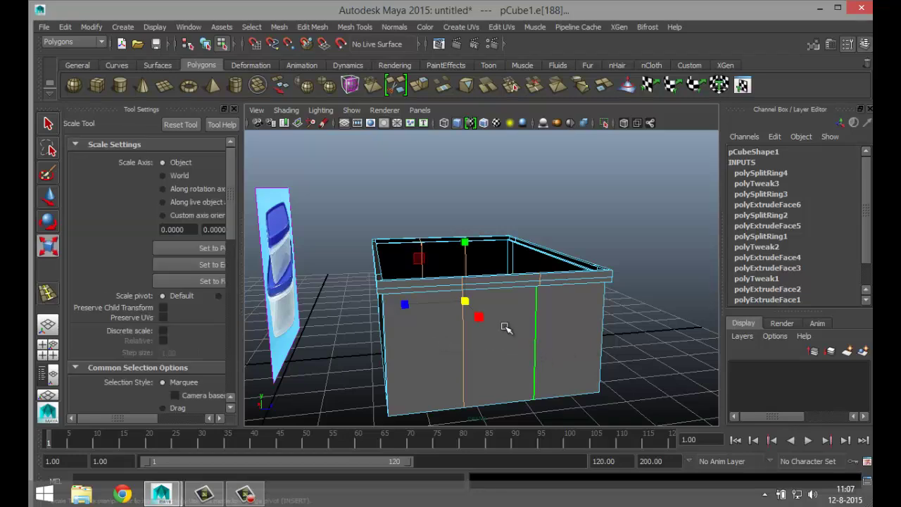
drag(404, 304, 318, 324)
drag(405, 297, 379, 299)
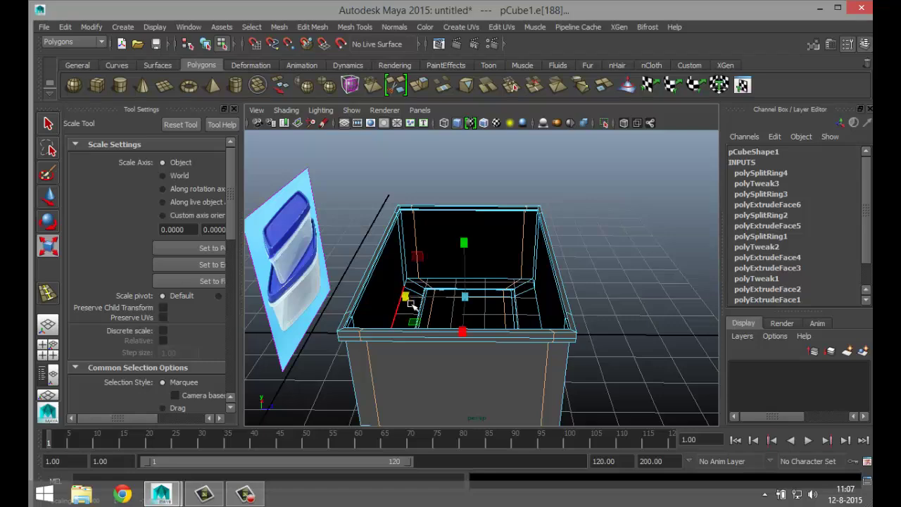
alt+drag(508, 318, 445, 338)
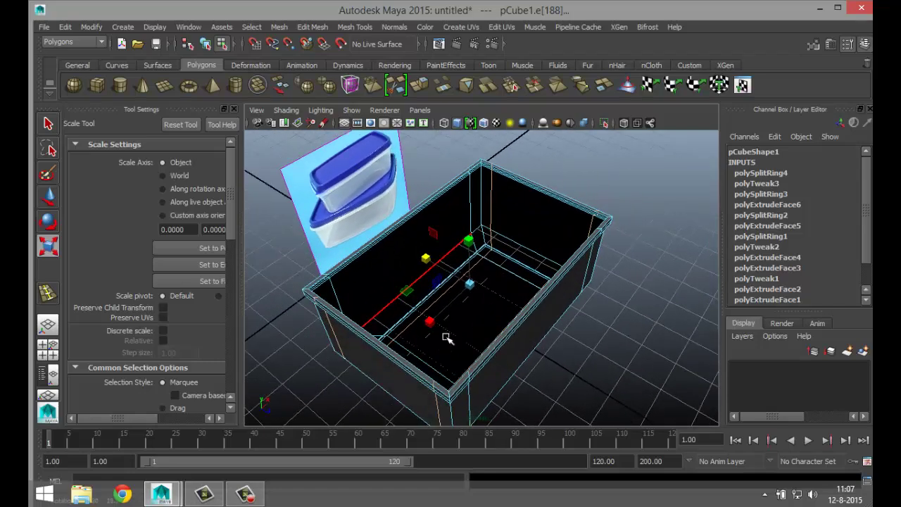
drag(425, 259, 428, 261)
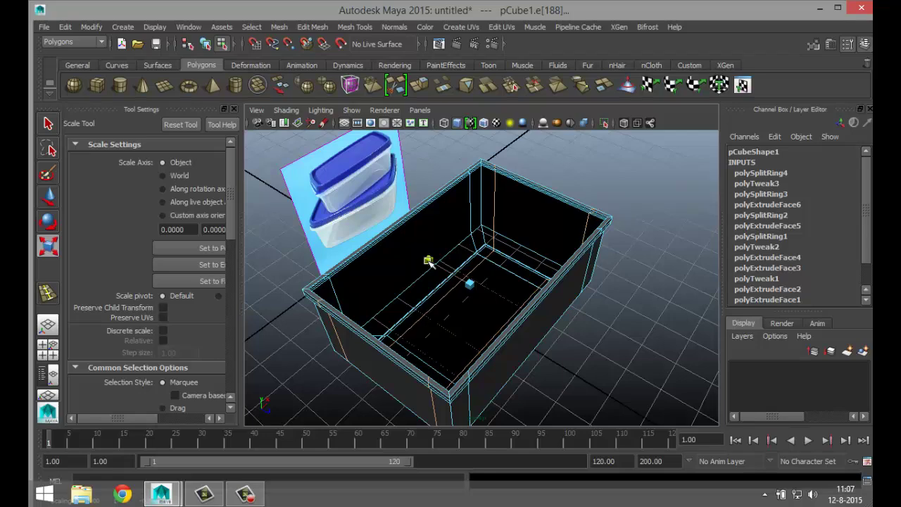
- Return to object mode, inspect the box from several angles in smooth preview, and restore its unsmoothed display
click(624, 358)
alt+drag(623, 358, 541, 350)
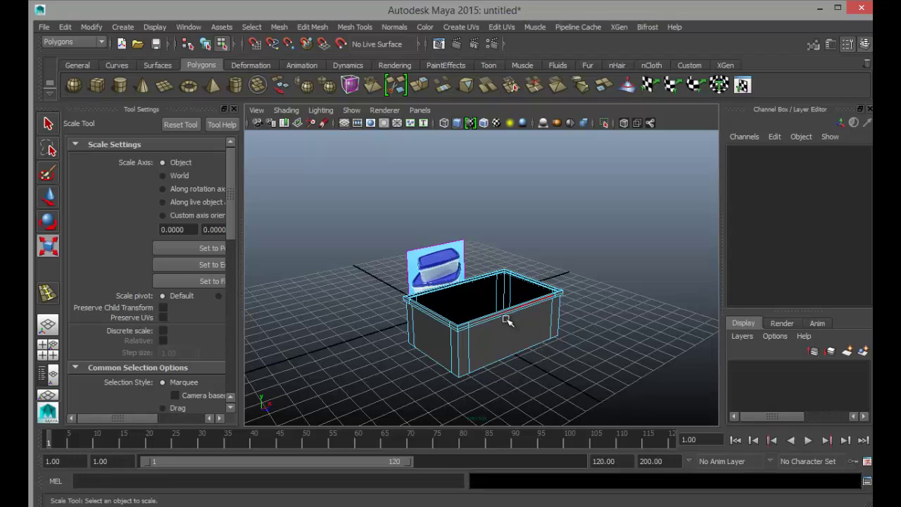
right_drag(506, 193, 541, 181)
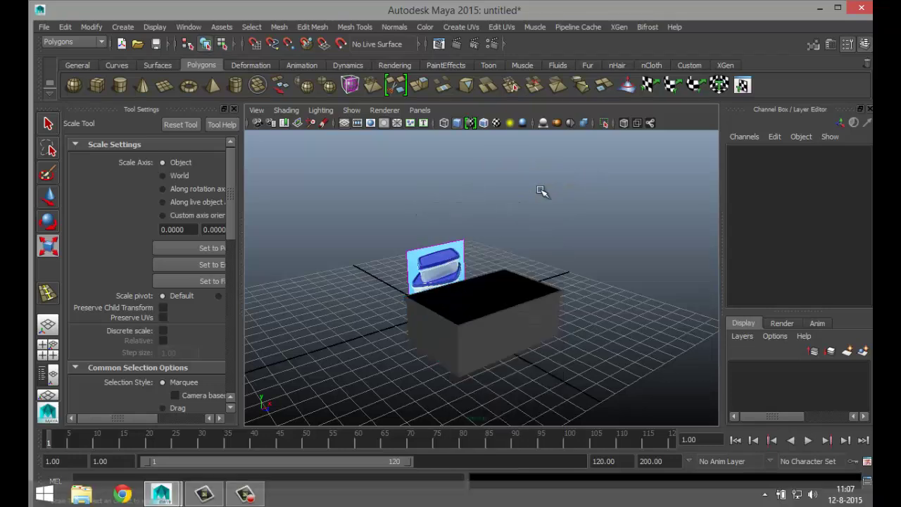
click(589, 348)
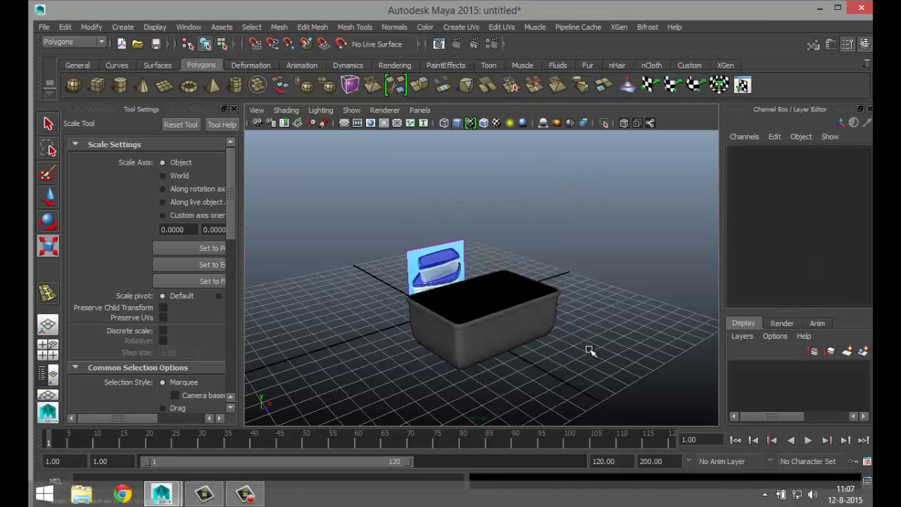
scroll(589, 349, up, 2)
scroll(587, 350, up, 2)
alt+drag(599, 350, 551, 366)
alt+middle_drag(551, 366, 523, 331)
scroll(524, 339, down, 3)
click(502, 336)
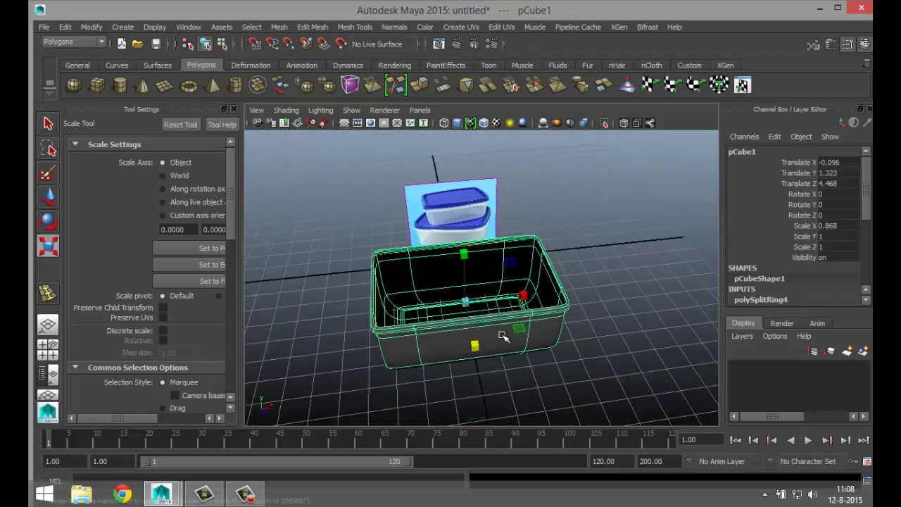
key(1)
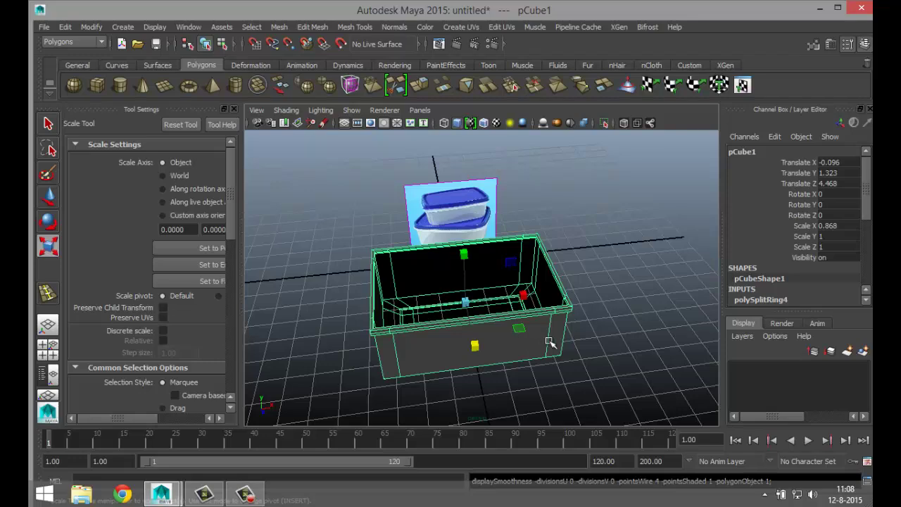
- Create a wide, flat polygon cube in front of the box as the lid and reduce its Y scale to 0.696
alt+middle_drag(549, 342, 500, 301)
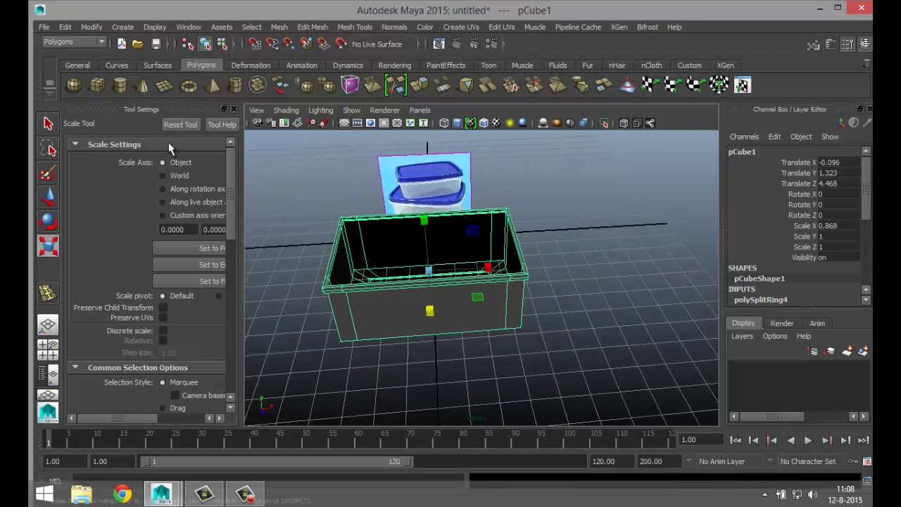
click(97, 85)
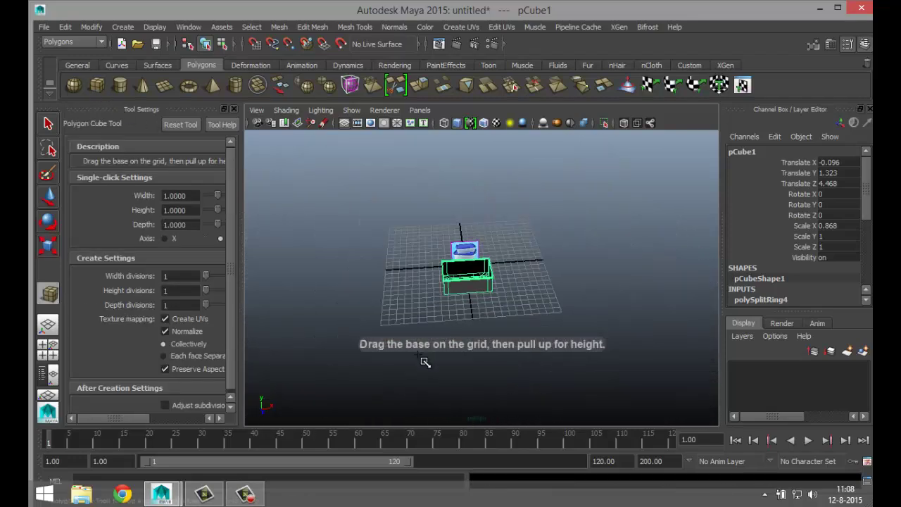
drag(415, 364, 491, 299)
key(f)
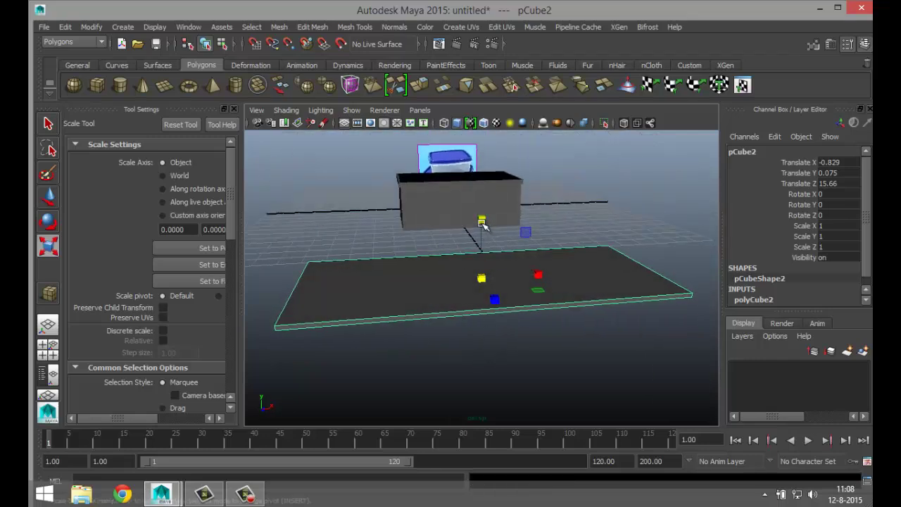
drag(482, 224, 481, 242)
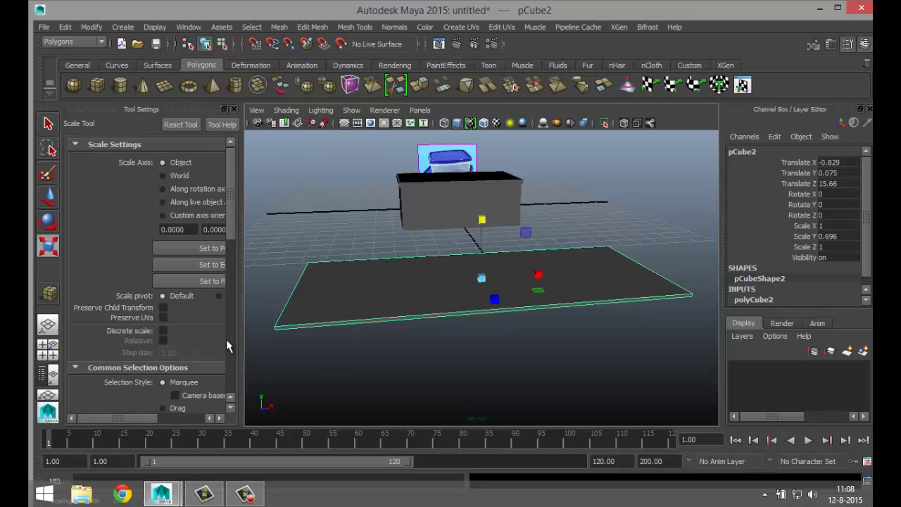
- Show the top view in wireframe and move the lid slab farther from the box along Z
click(47, 345)
key(space)
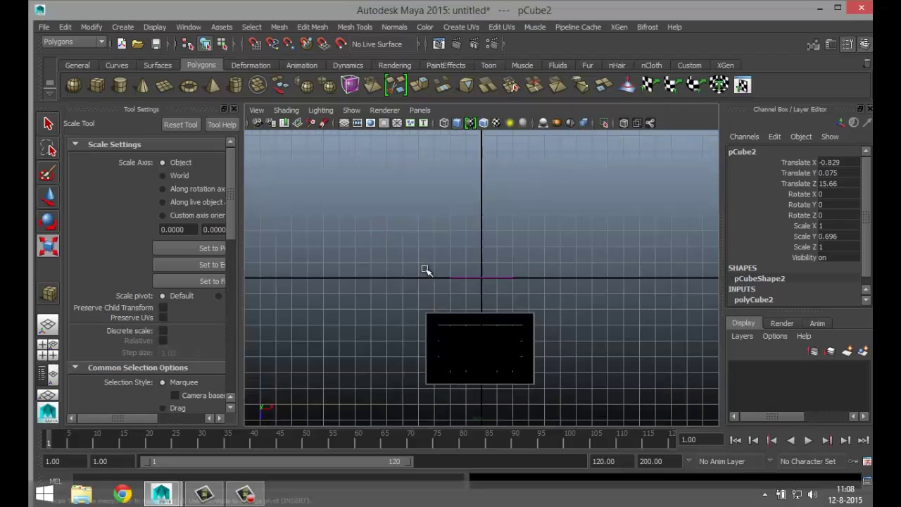
key(f)
scroll(478, 307, down, 3)
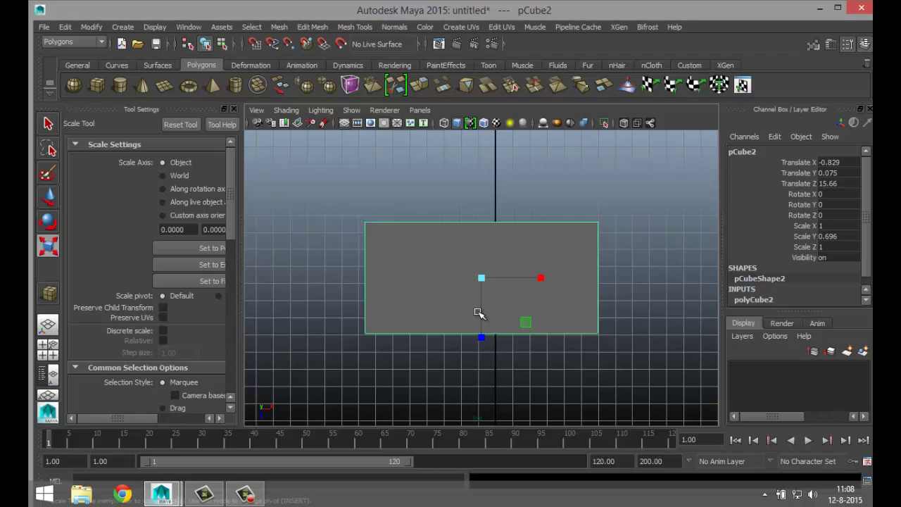
key(4)
scroll(485, 323, down, 5)
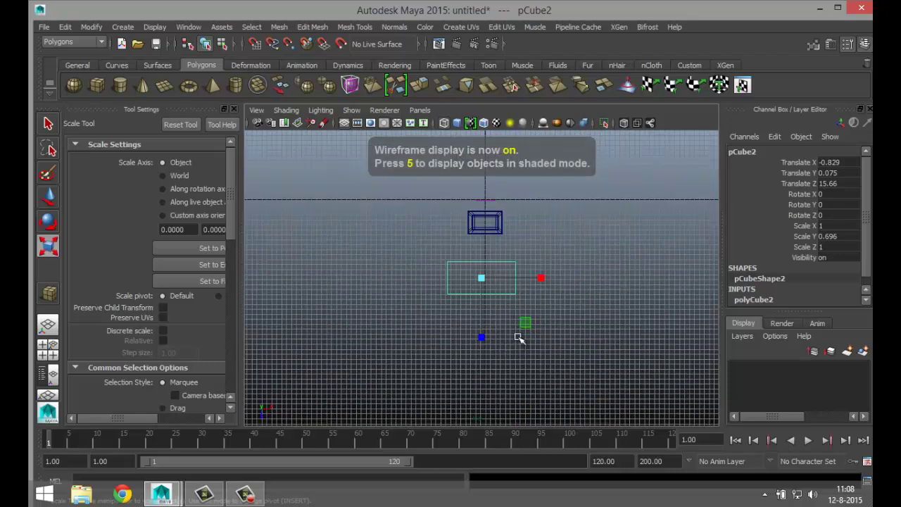
key(w)
drag(482, 341, 510, 381)
- Set the box's X, Y and Z translation to 0 in its transform attributes
click(476, 234)
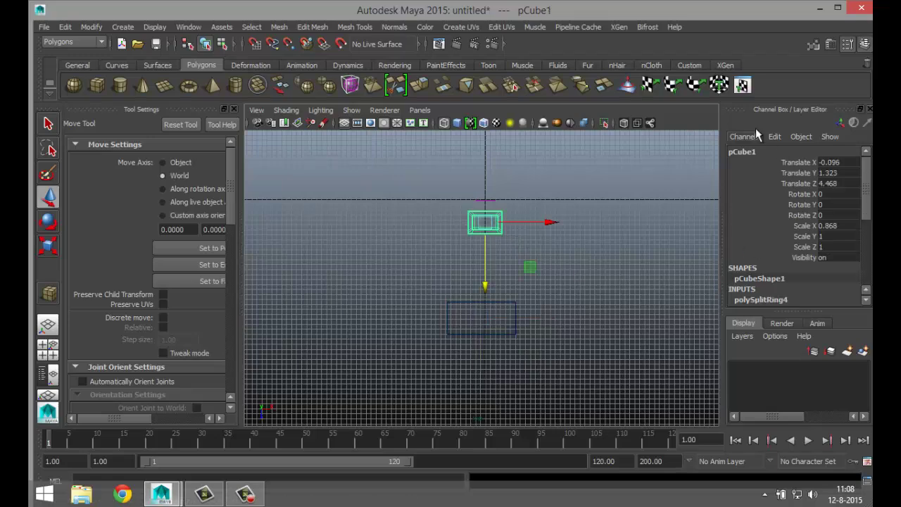
key(ctrl+a)
key(ctrl+a)
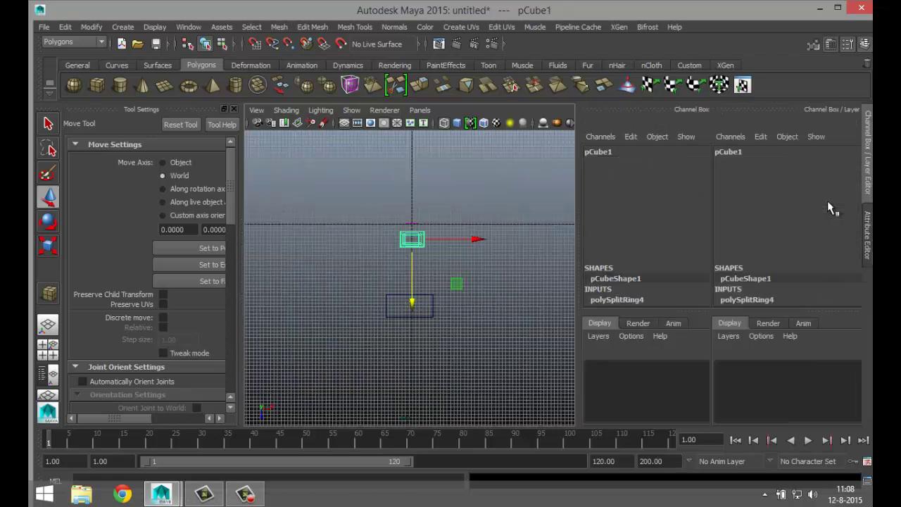
key(ctrl+a)
click(604, 149)
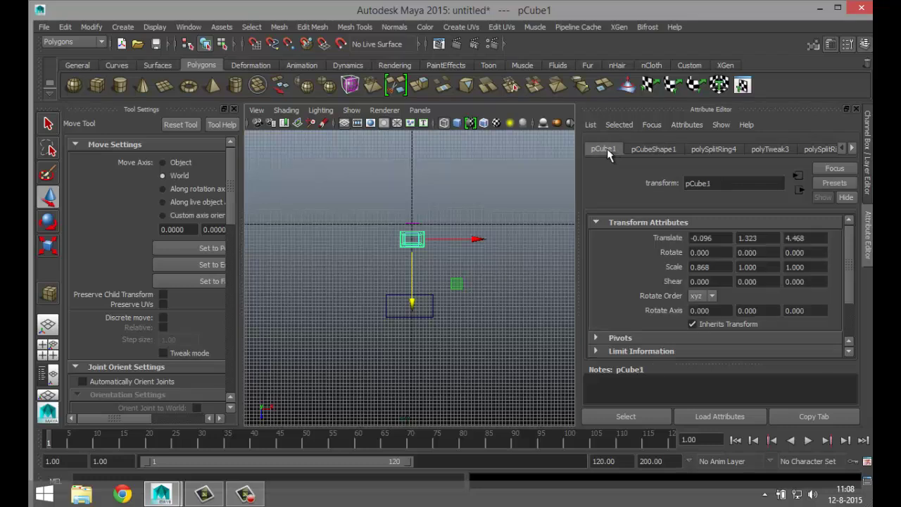
click(719, 237)
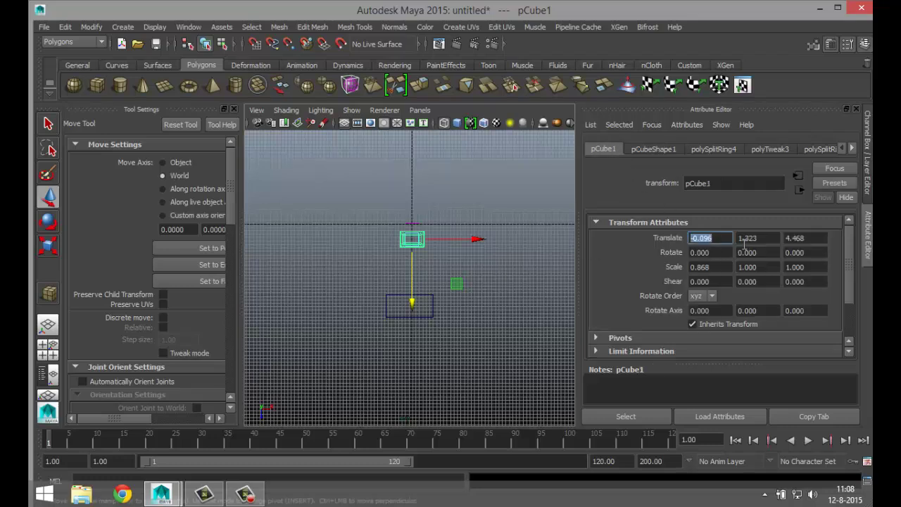
text(0)
key(Tab)
key(Tab)
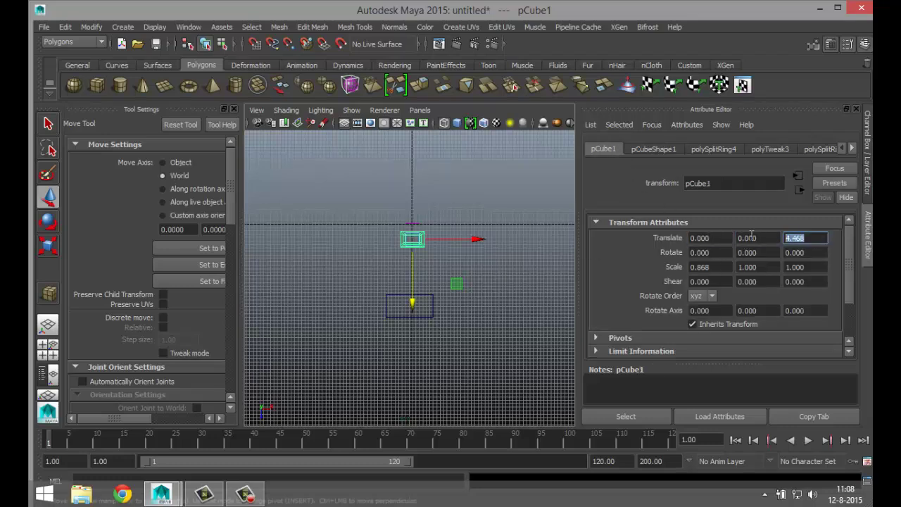
click(754, 237)
- Set the lid slab's X, Y and Z translation to 0 so it is centred on the origin
click(420, 318)
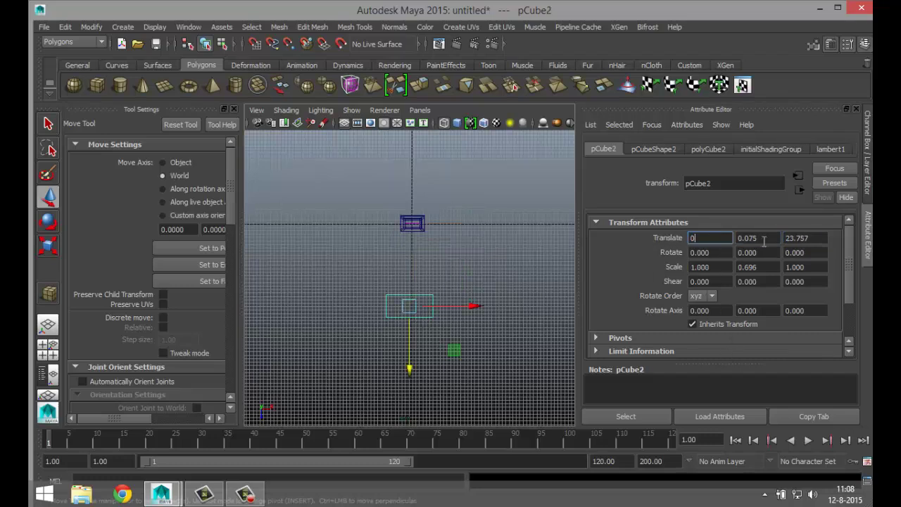
text(0)
key(Tab)
text(0)
click(820, 237)
text(0)
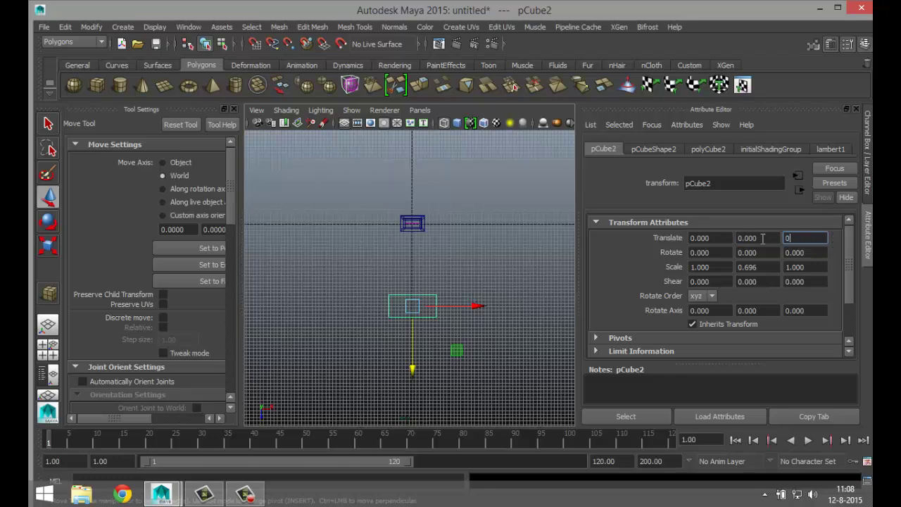
click(736, 240)
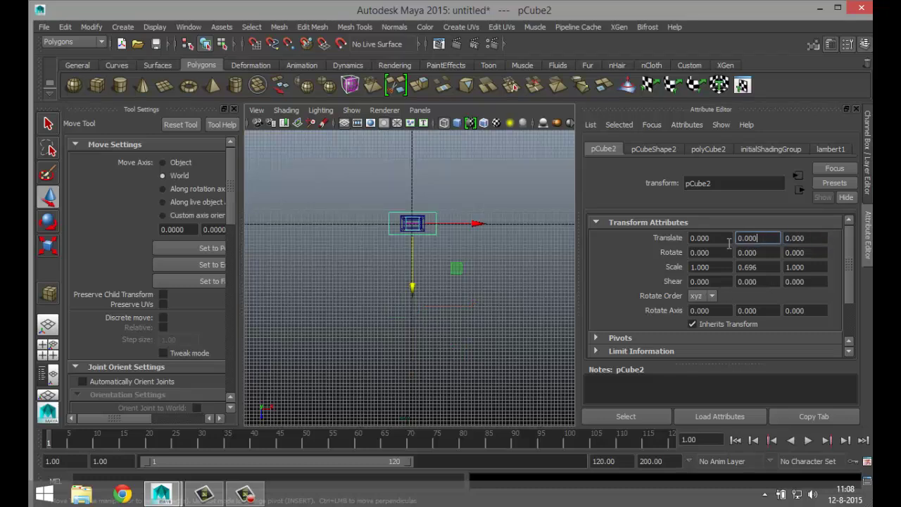
- Scale the lid slab to about 0.506 in X and 0.722 in Z to match the box's outer rim
click(233, 109)
key(f)
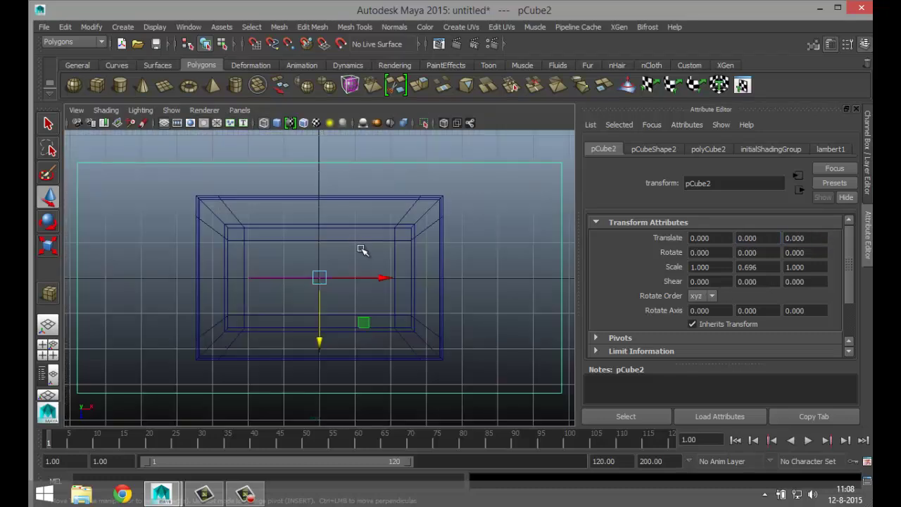
key(r)
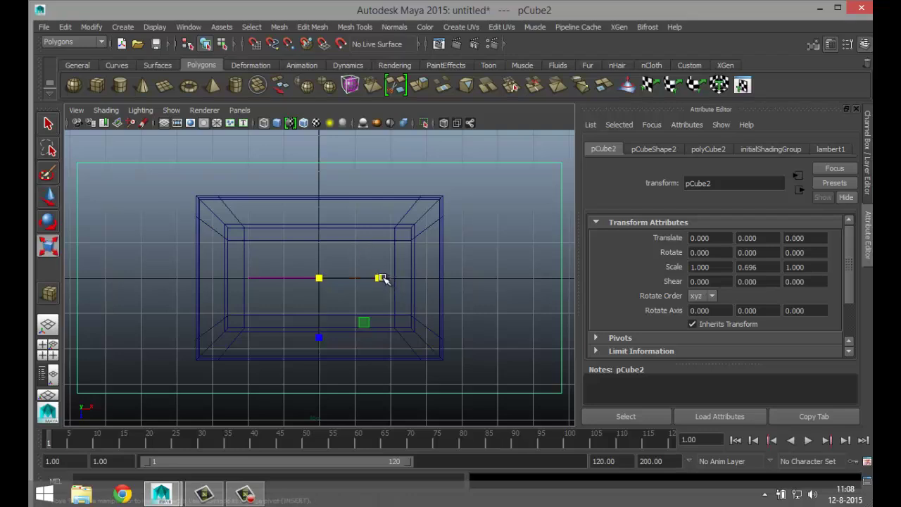
drag(379, 278, 350, 280)
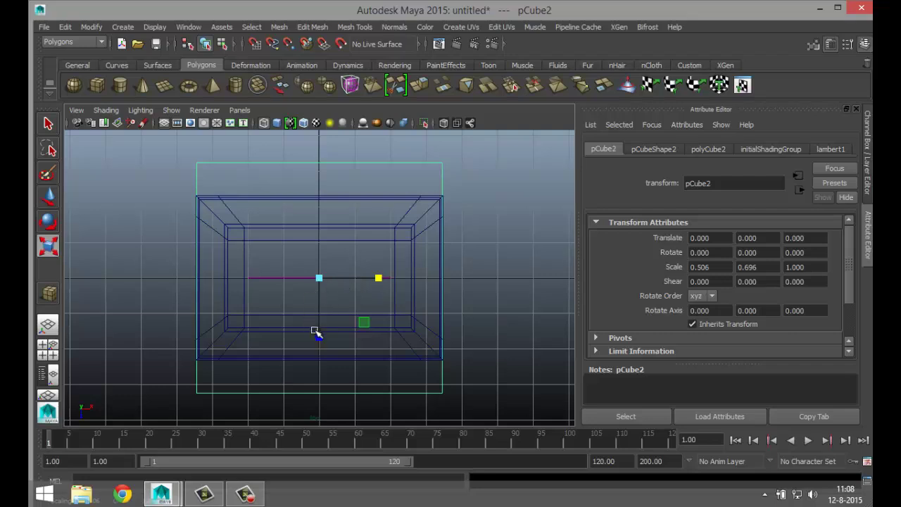
mouse_move(315, 331)
mouse_down()
mouse_move(321, 322)
mouse_move(314, 327)
mouse_up()
- In the perspective view, raise the lid slab along Y to about 1.605 so it sits on the box's rim
key(space)
key(space)
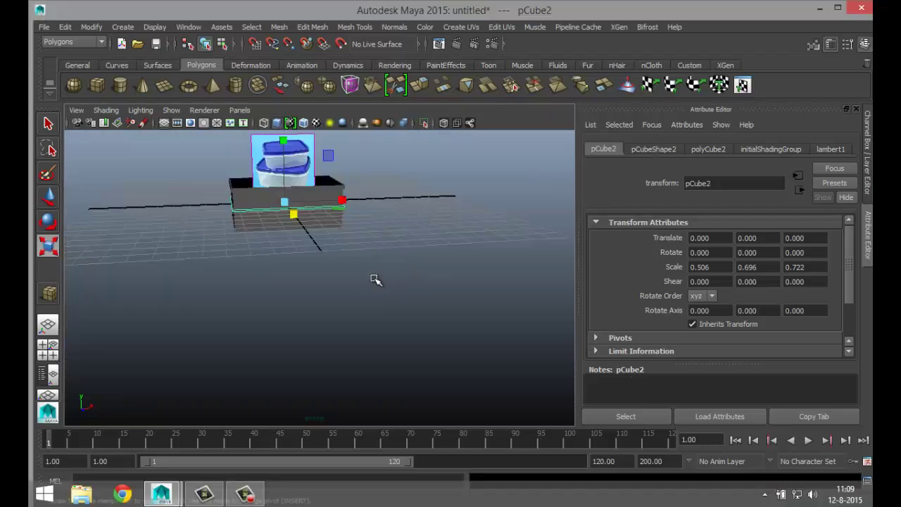
key(w)
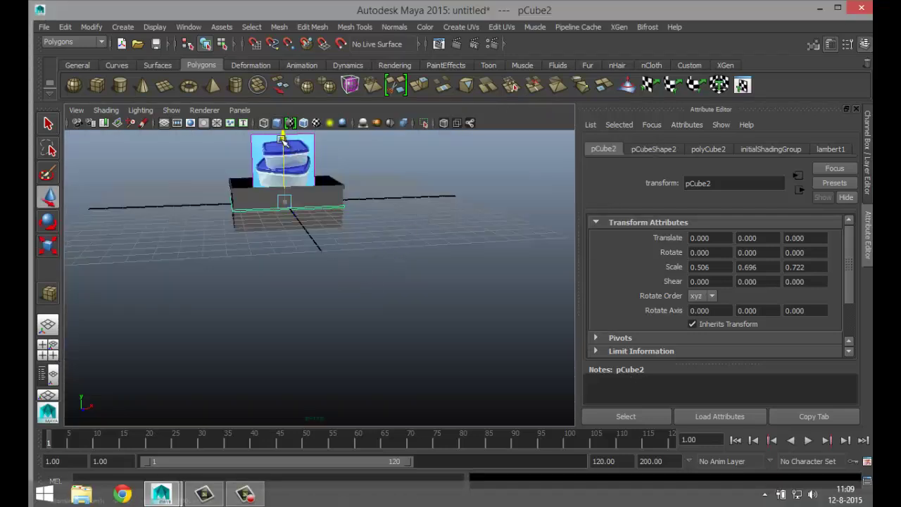
drag(282, 140, 283, 121)
alt+drag(278, 261, 206, 307)
drag(273, 304, 146, 273)
scroll(268, 323, up, 2)
alt+drag(264, 330, 338, 370)
click(344, 274)
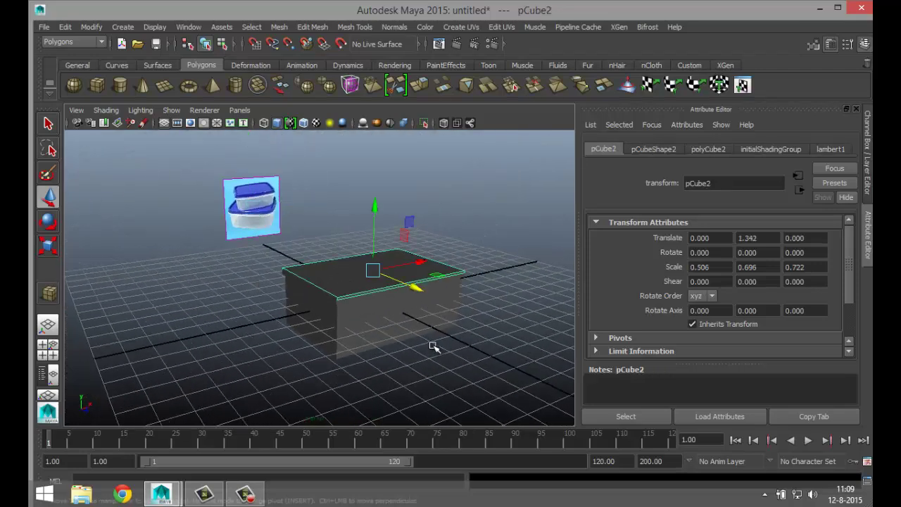
alt+drag(432, 344, 364, 306)
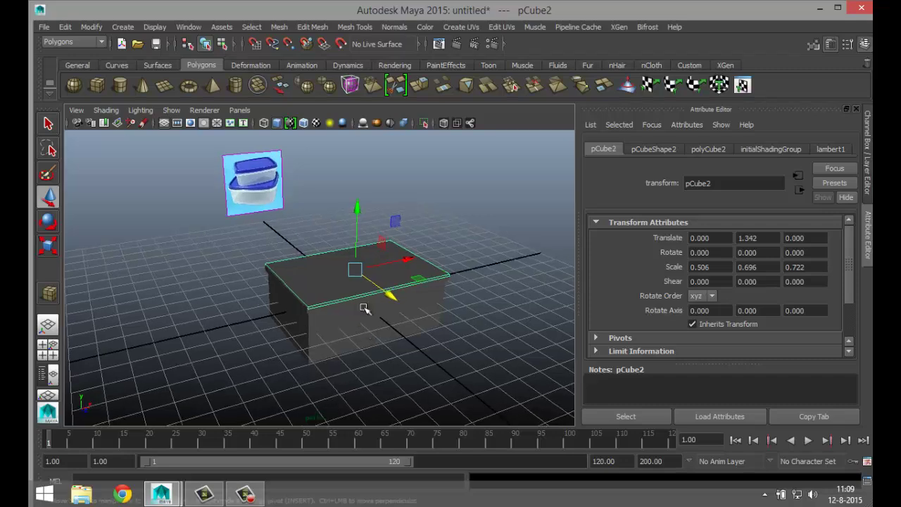
drag(362, 209, 439, 287)
- Examine the shape of the blue lid's rim and top surface in the reference photo
alt+middle_drag(439, 287, 329, 422)
alt+middle_drag(380, 364, 389, 366)
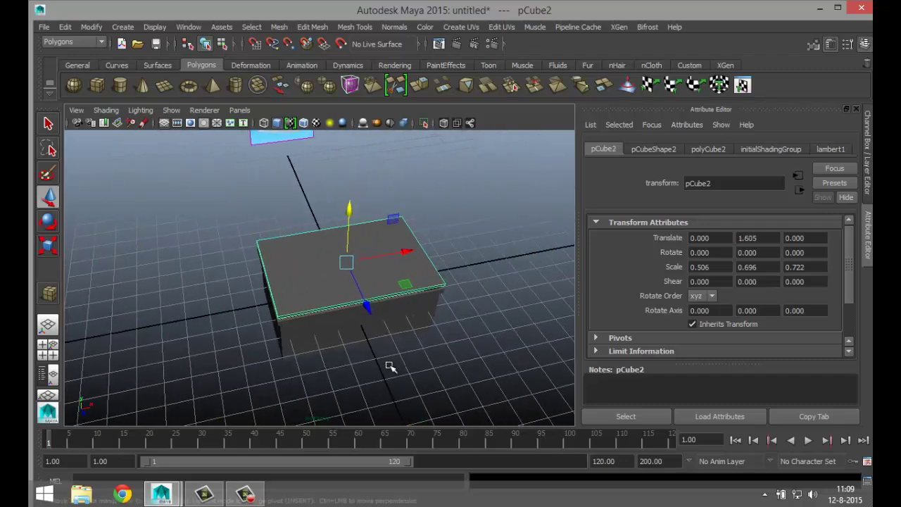
alt+drag(390, 365, 373, 342)
alt+drag(342, 257, 382, 422)
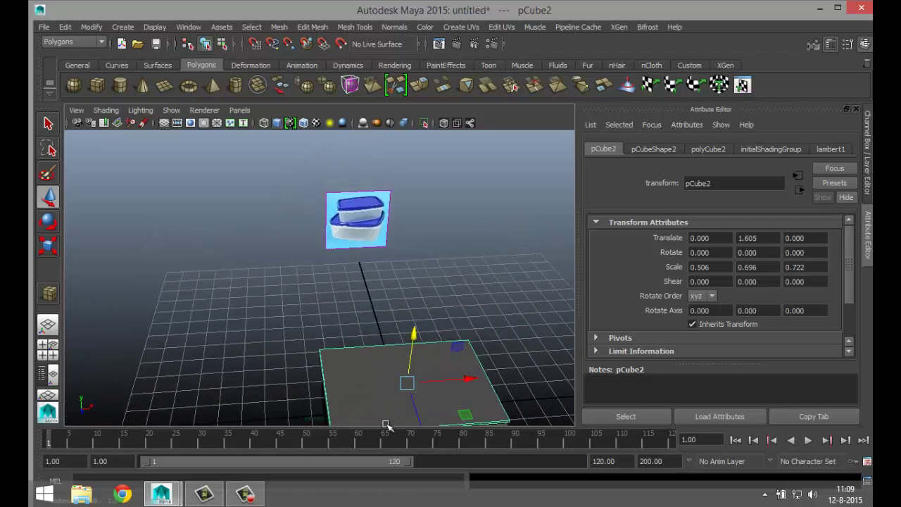
alt+right_drag(382, 422, 417, 214)
alt+drag(416, 214, 352, 382)
alt+right_drag(352, 382, 360, 349)
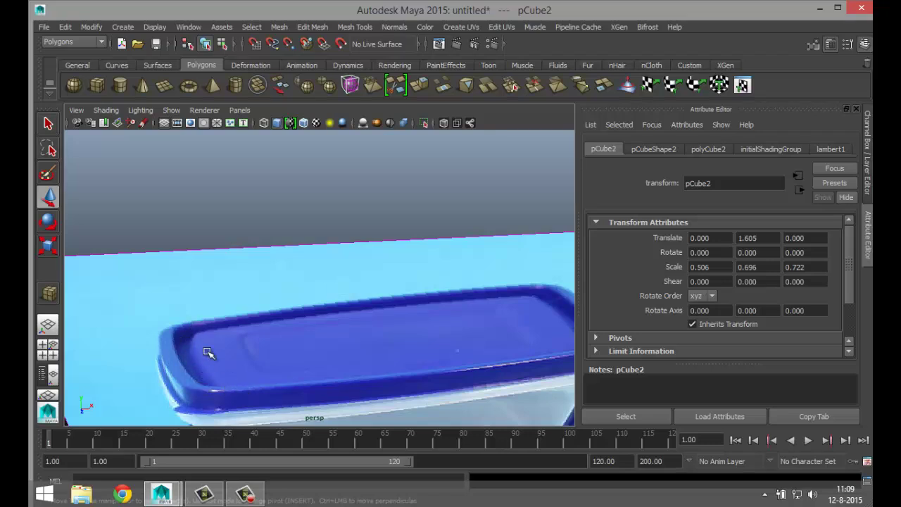
scroll(312, 345, down, 6)
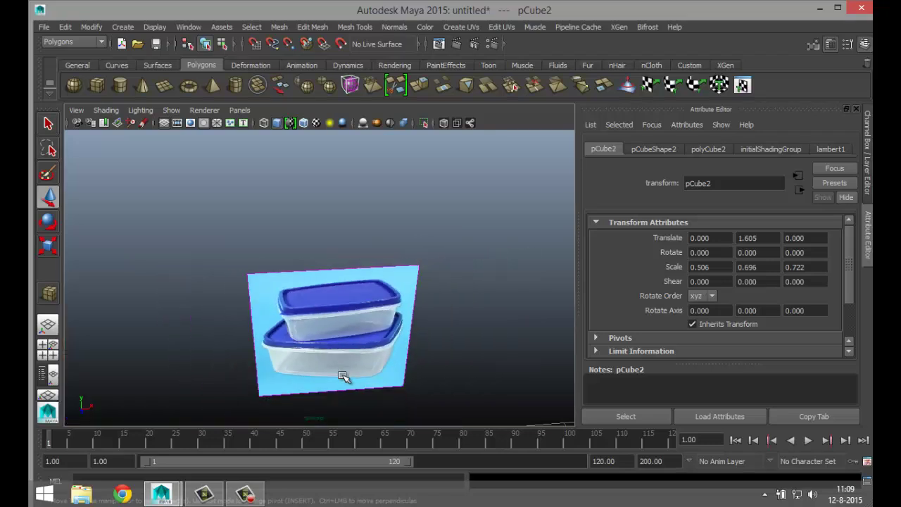
- Lift the lid slab clear of the box along Y to about 2.607
alt+drag(355, 386, 368, 253)
alt+right_drag(368, 253, 392, 298)
drag(389, 285, 392, 255)
- Select the lid slab's top face and extrude it with an offset of 0.3
right_drag(323, 310, 332, 231)
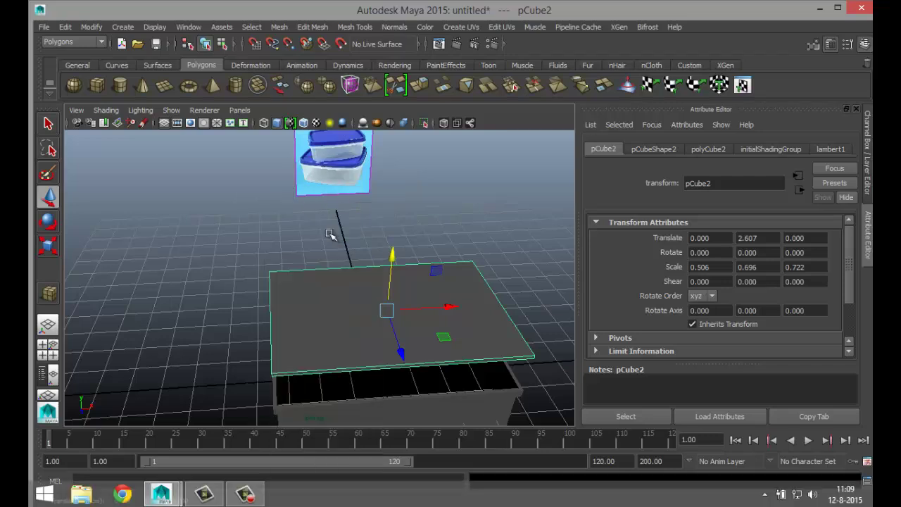
click(332, 288)
click(314, 27)
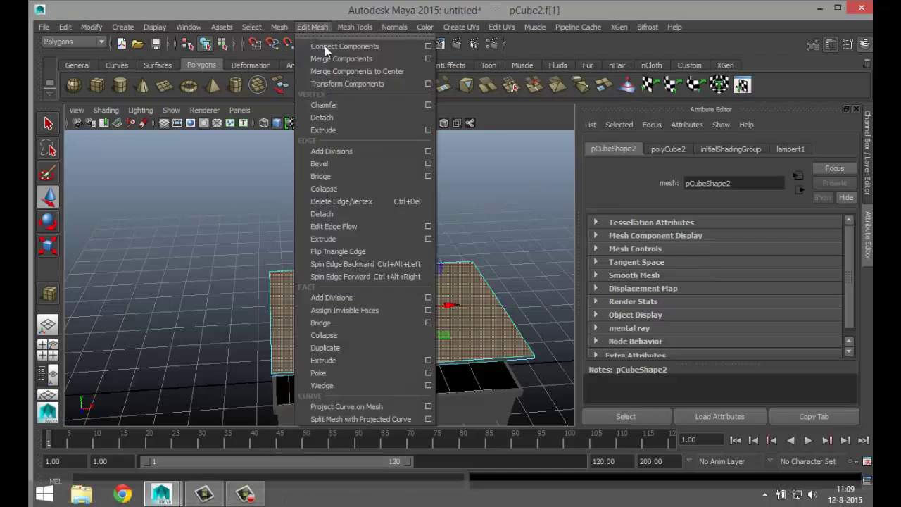
click(353, 360)
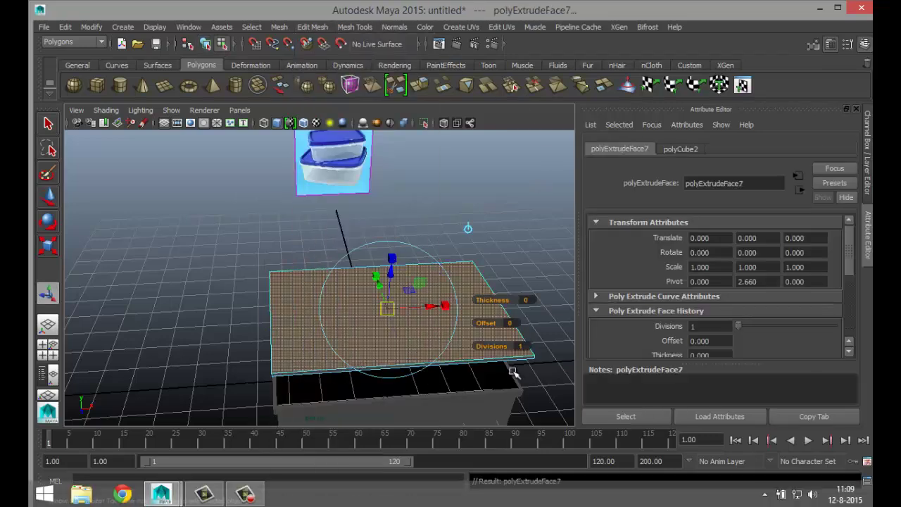
drag(488, 322, 489, 323)
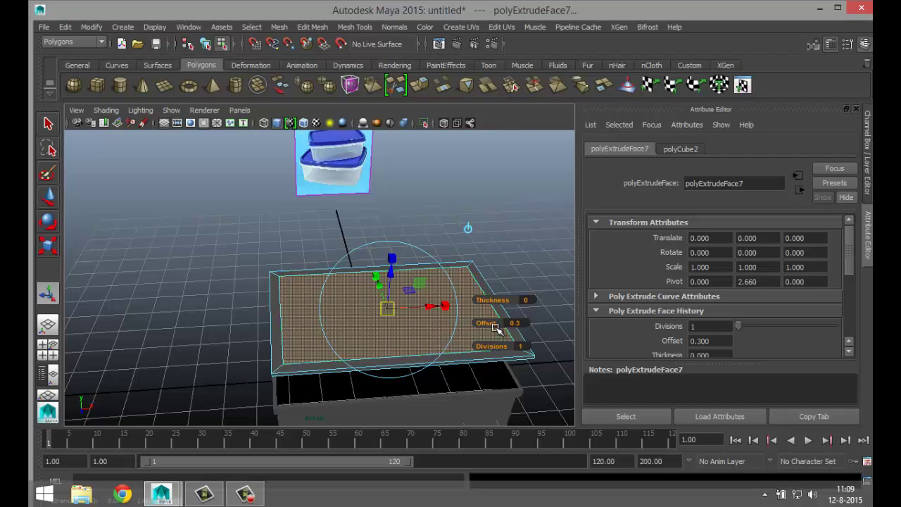
key(ctrl+e)
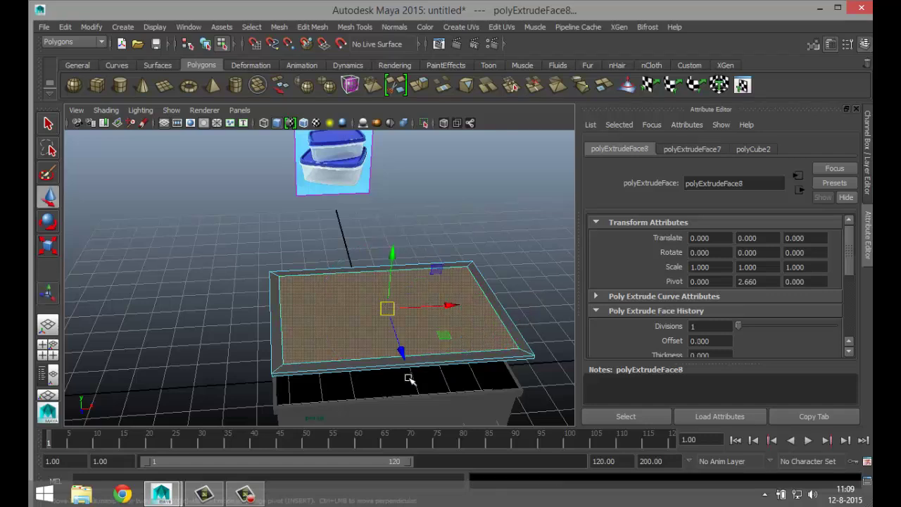
drag(395, 256, 405, 260)
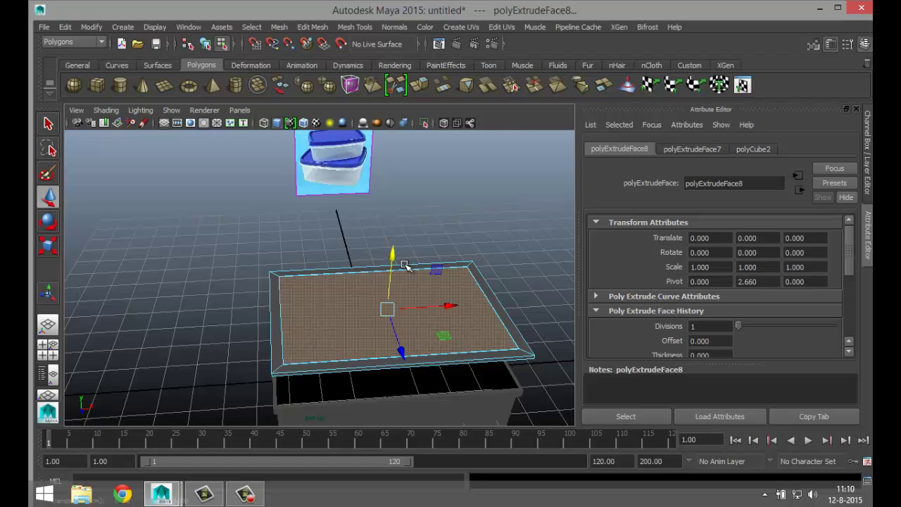
key(ctrl+z)
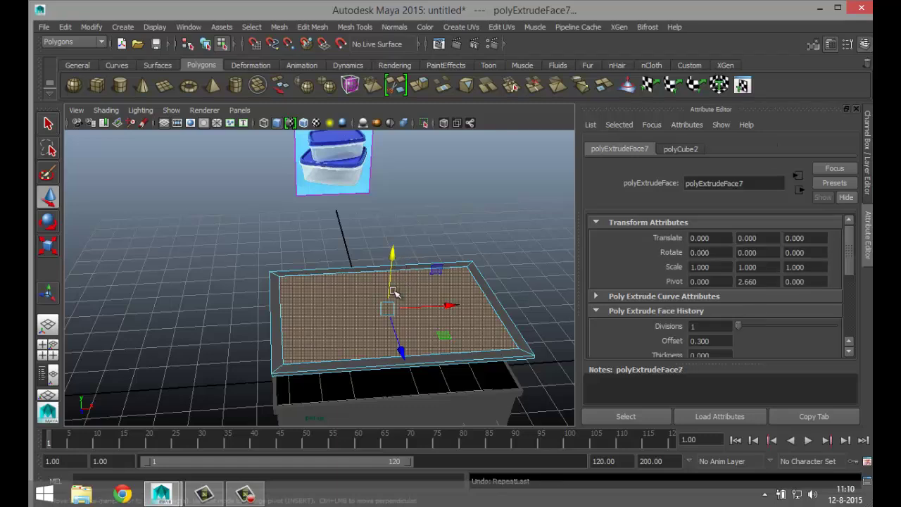
- Delete the large underside face of the lid slab
alt+drag(392, 292, 368, 274)
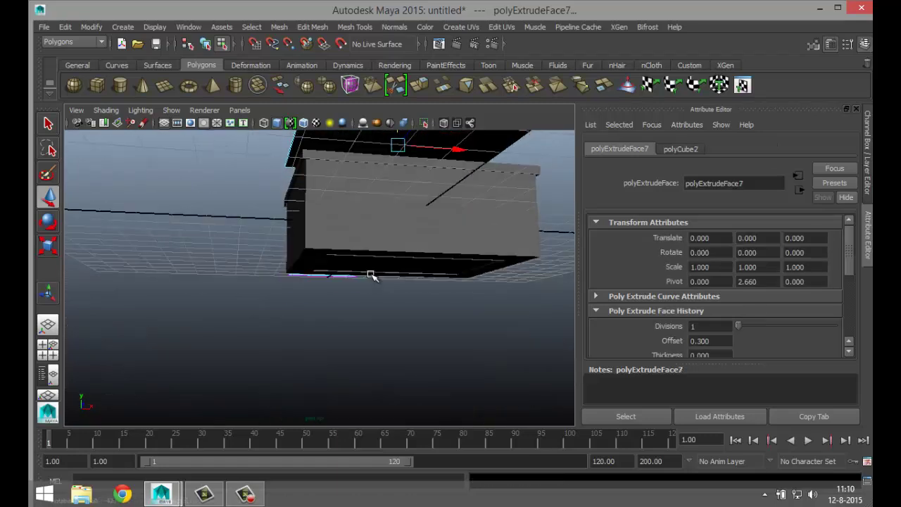
click(358, 140)
alt+drag(309, 278, 292, 364)
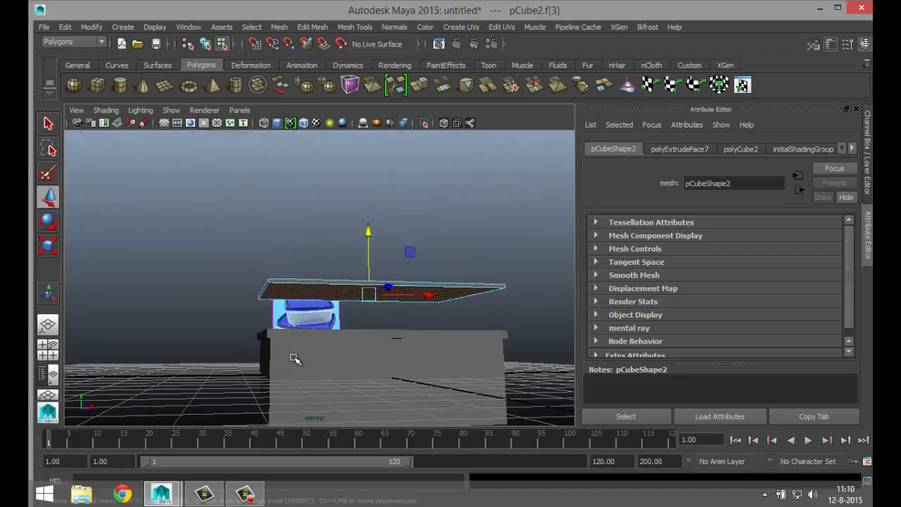
click(297, 353)
alt+drag(321, 333, 352, 333)
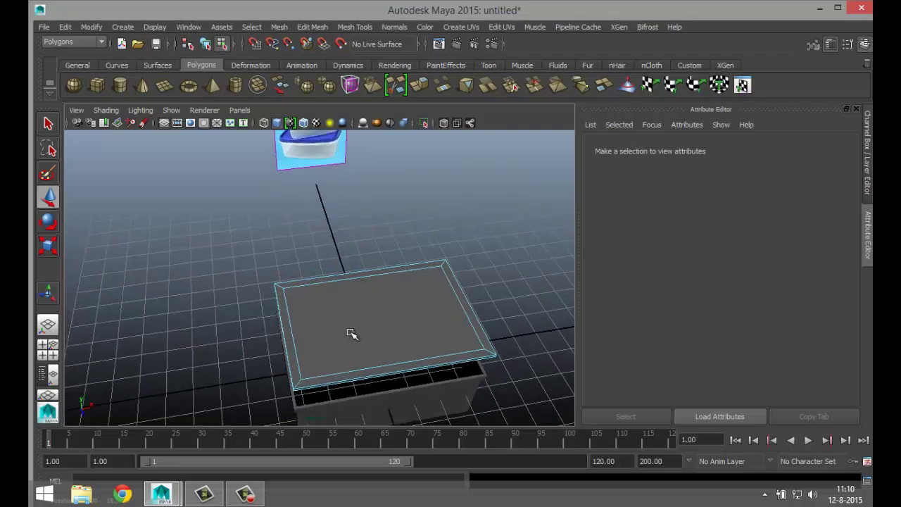
- Extrude the lid's inset top face and lower it along Y to about 2.517, forming a recess inside the rim
scroll(352, 337, up, 3)
click(363, 330)
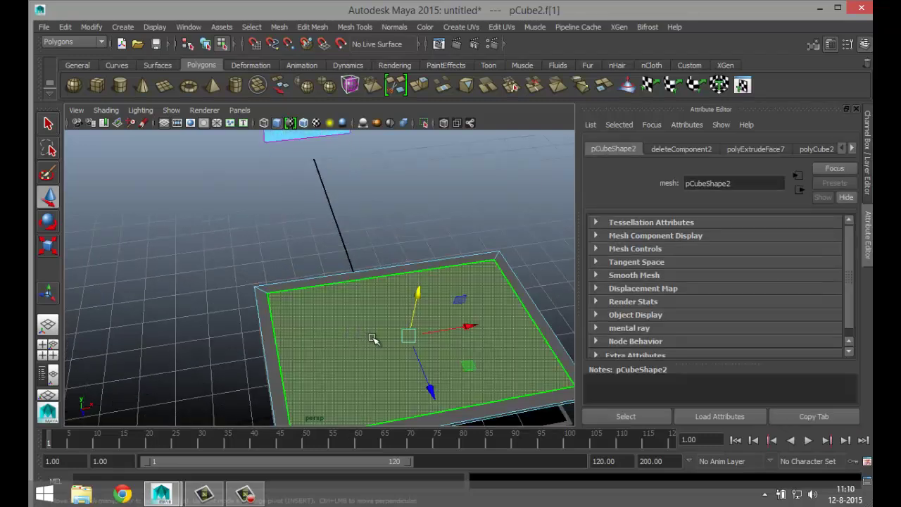
click(312, 27)
click(351, 360)
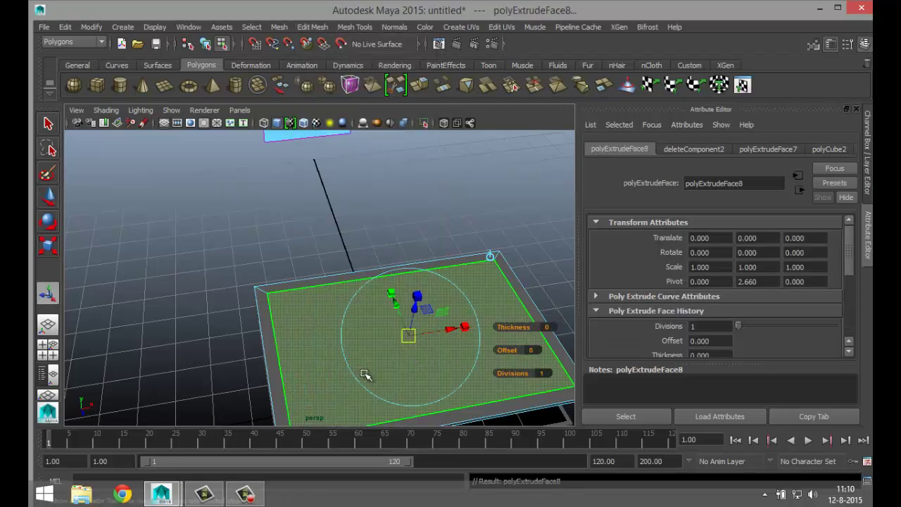
key(w)
click(418, 293)
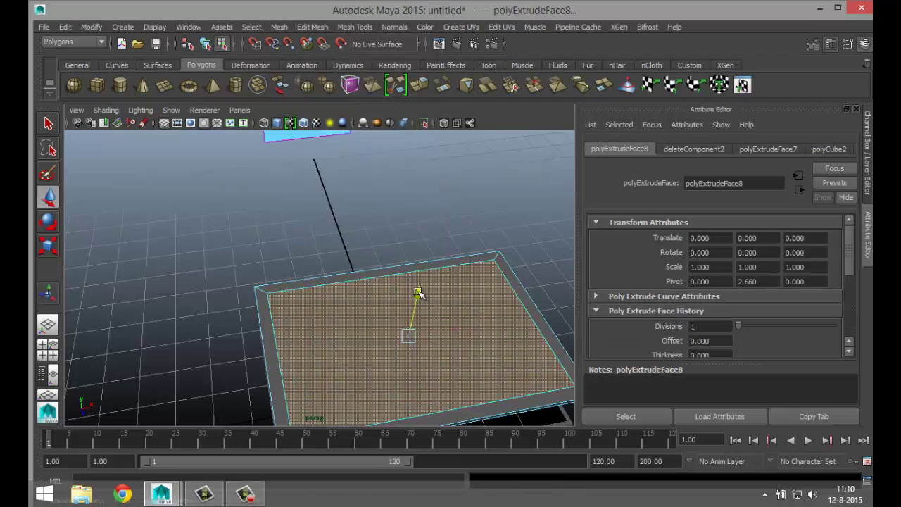
drag(418, 293, 419, 297)
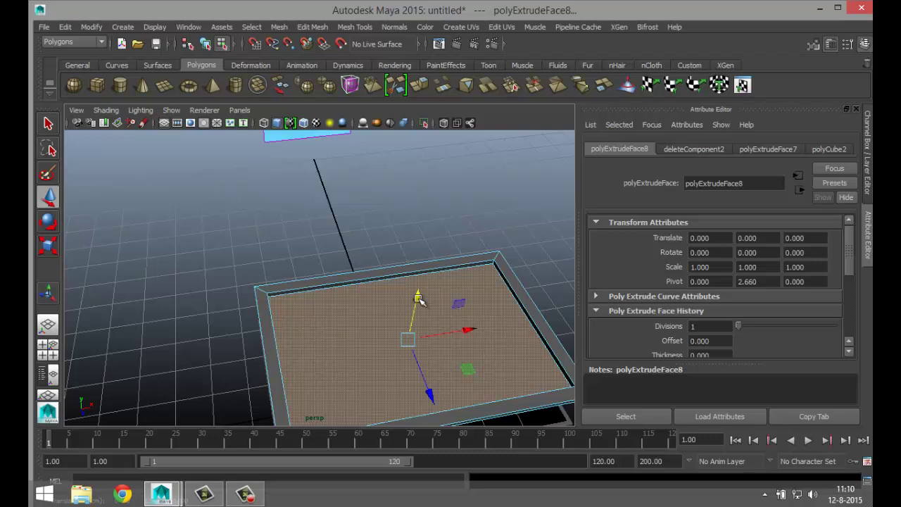
- Extrude the recessed face and scale it slightly inward, then extrude it again and raise it along Y to about 2.678
key(ctrl+e)
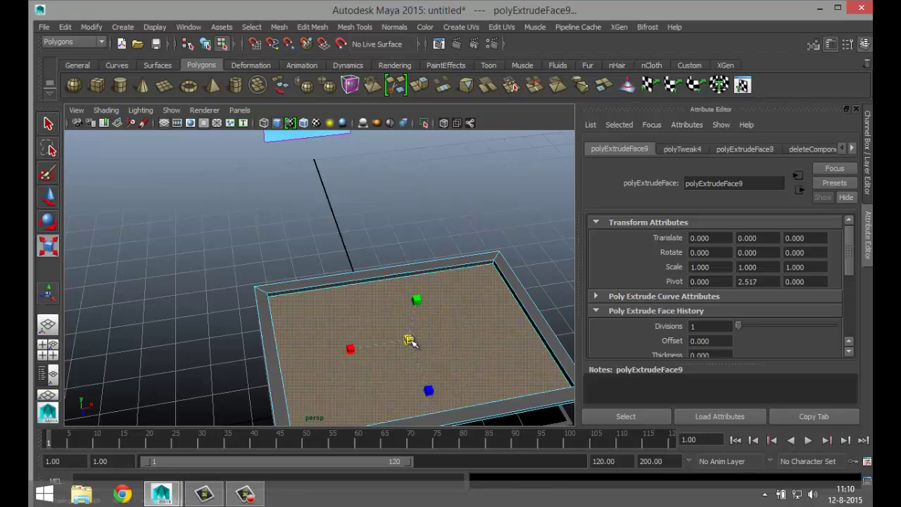
drag(408, 341, 403, 340)
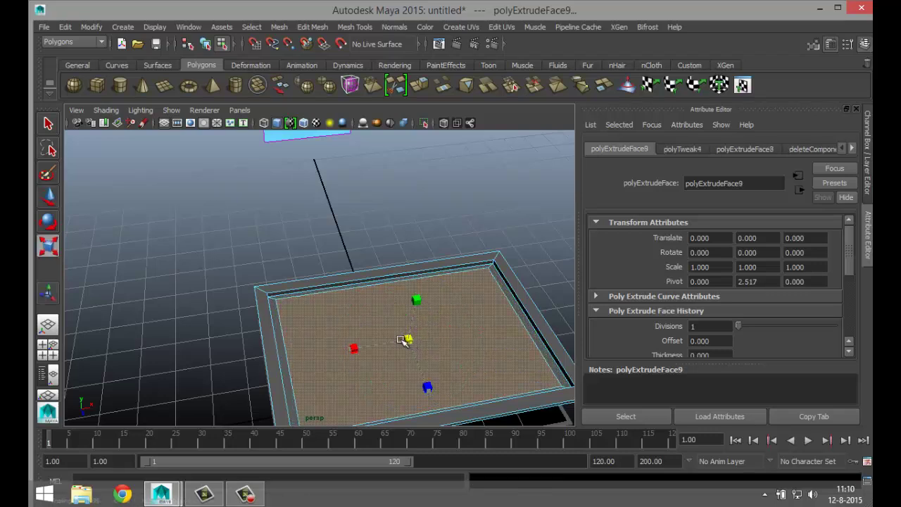
key(ctrl+e)
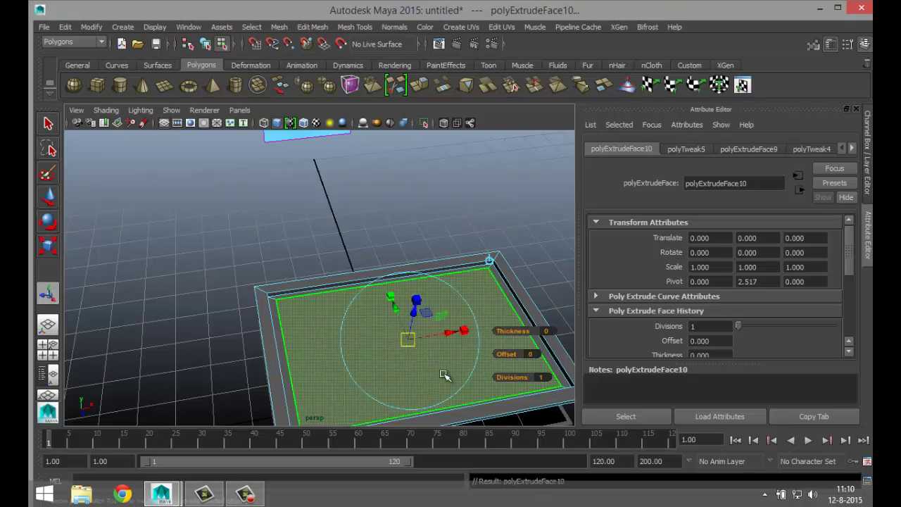
key(w)
drag(417, 299, 371, 272)
- Check the lid in the reference photo, then extrude the raised top face with an offset of 0.7
alt+middle_drag(371, 272, 373, 394)
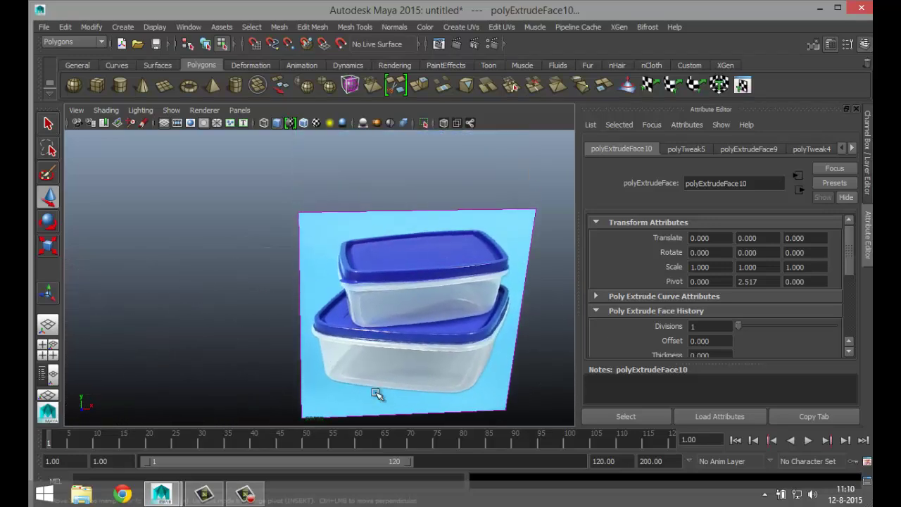
scroll(373, 402, down, 5)
scroll(371, 412, down, 3)
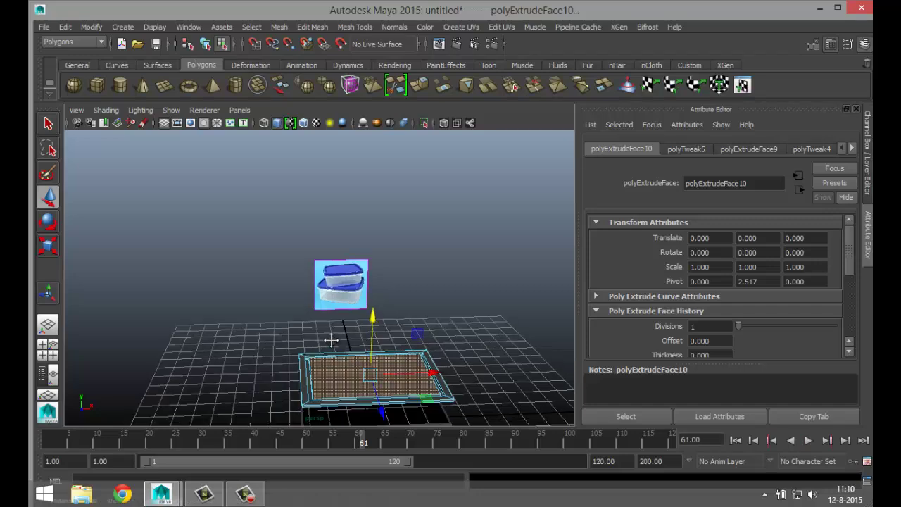
alt+drag(342, 358, 309, 320)
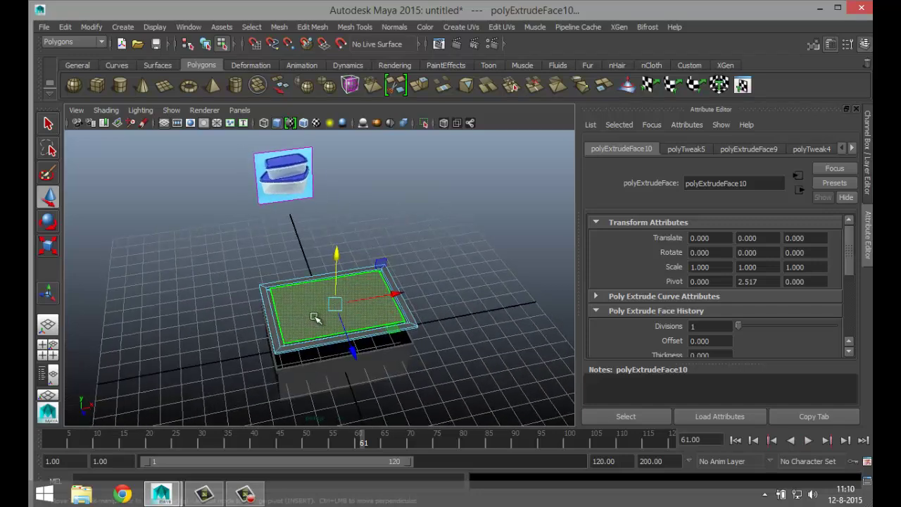
key(ctrl+e)
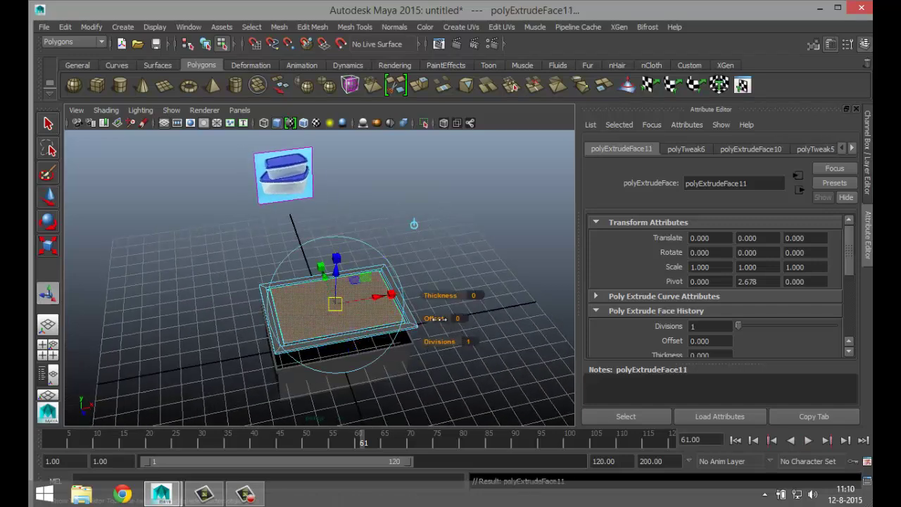
drag(436, 318, 443, 320)
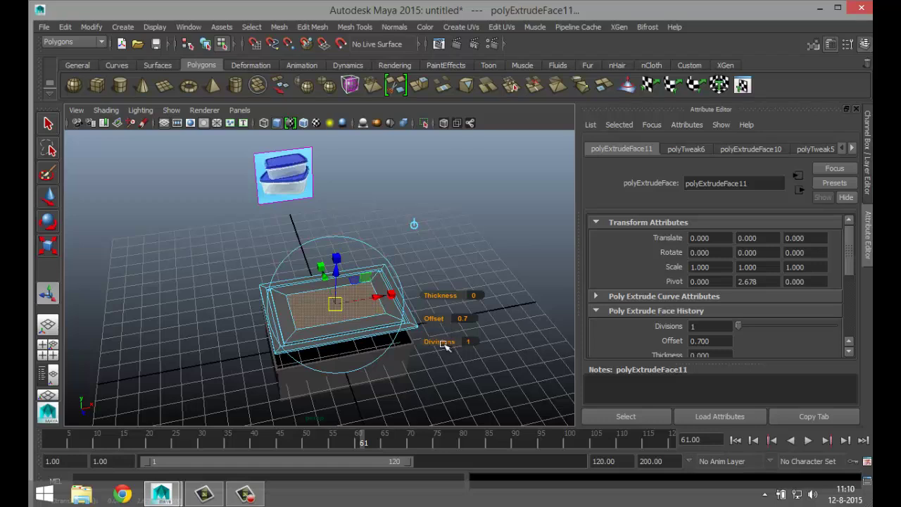
- Extrude the lid's central face up along Y to about 2.758, then extrude it again with an offset of 0.1
key(ctrl+e)
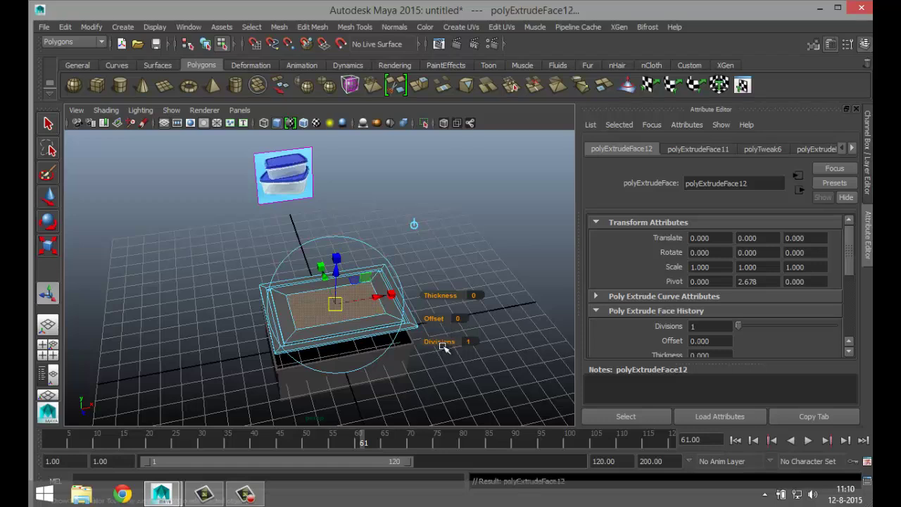
key(w)
drag(336, 262, 340, 259)
key(ctrl+e)
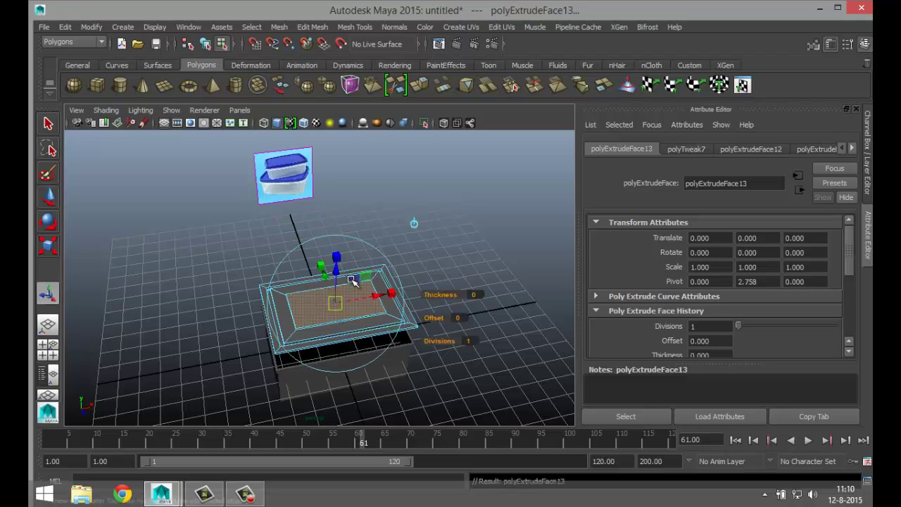
drag(432, 318, 436, 318)
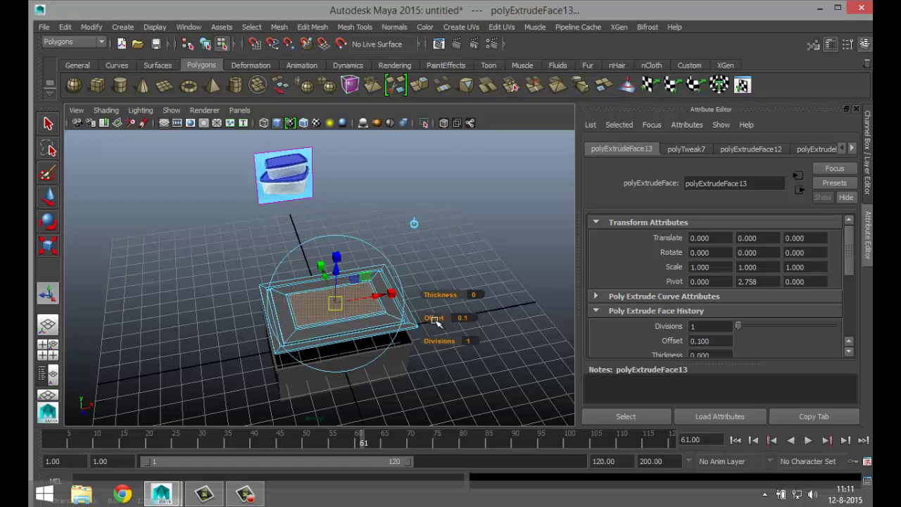
- Extrude the innermost face and lower it slightly along Y to sink the lid's centre, then clear the selection
key(ctrl+e)
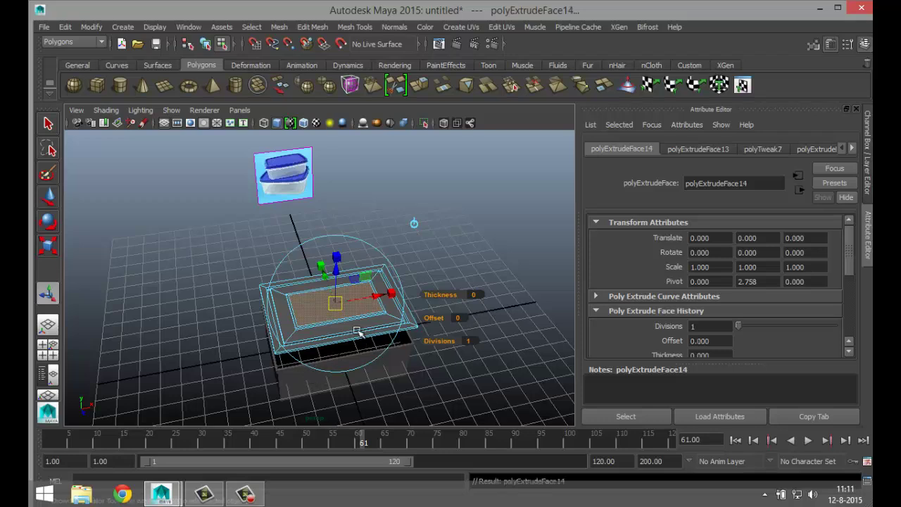
key(w)
click(337, 254)
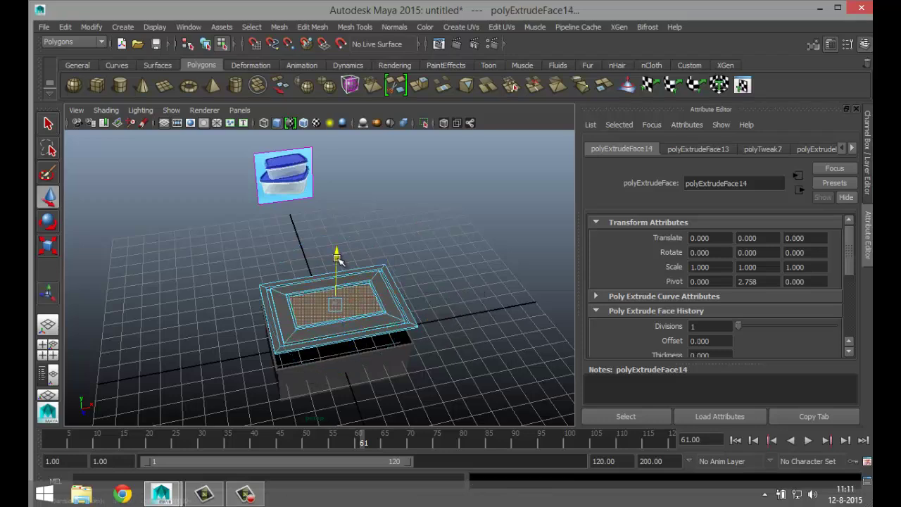
click(465, 266)
- Select the whole lid in object mode and lower it along Y to about 1.292, onto the box's rim
scroll(454, 295, up, 5)
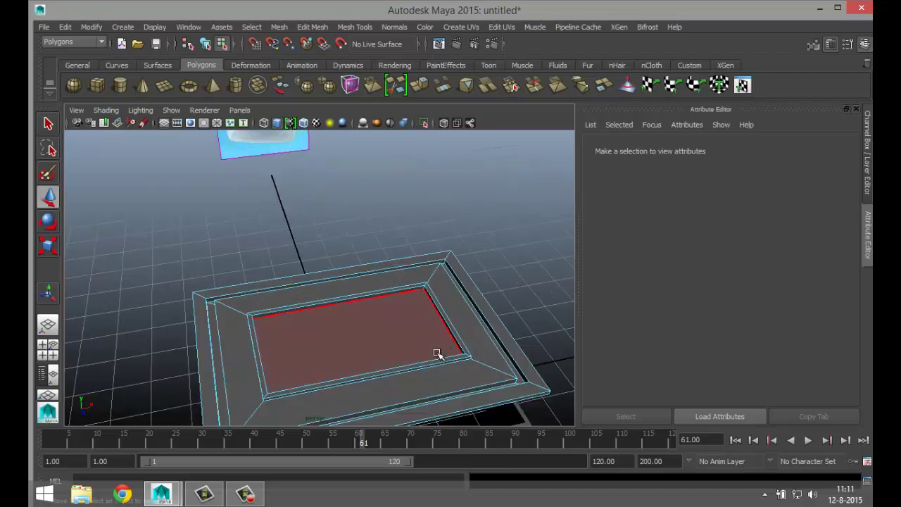
alt+drag(436, 353, 362, 376)
right_drag(364, 374, 408, 190)
click(396, 364)
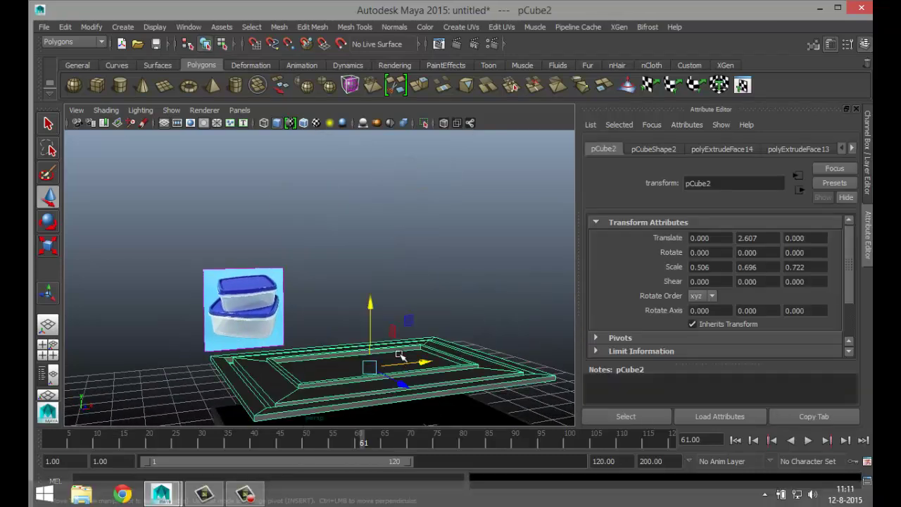
alt+drag(374, 317, 345, 282)
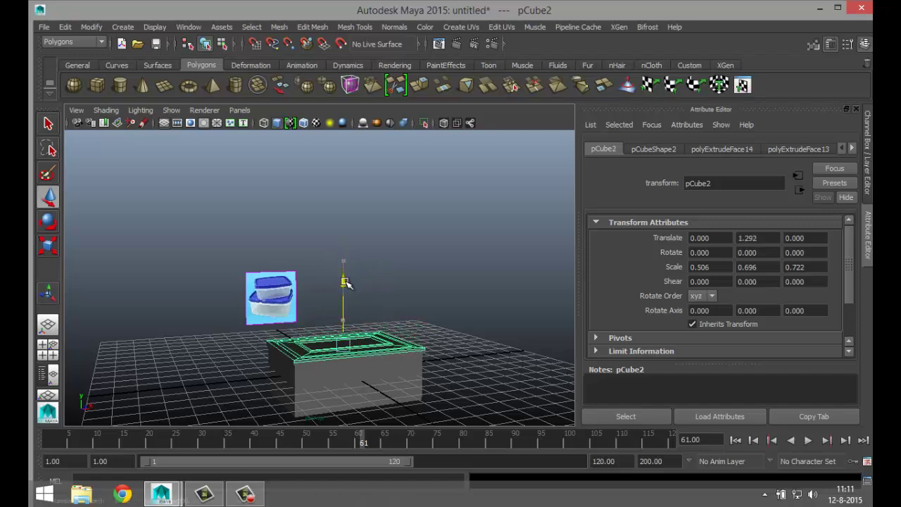
- Extrude the side faces around the lid's outer edge with a thickness of 0.2 and show the model in the four-view layout
scroll(345, 351, up, 5)
alt+drag(332, 368, 372, 380)
scroll(320, 390, up, 3)
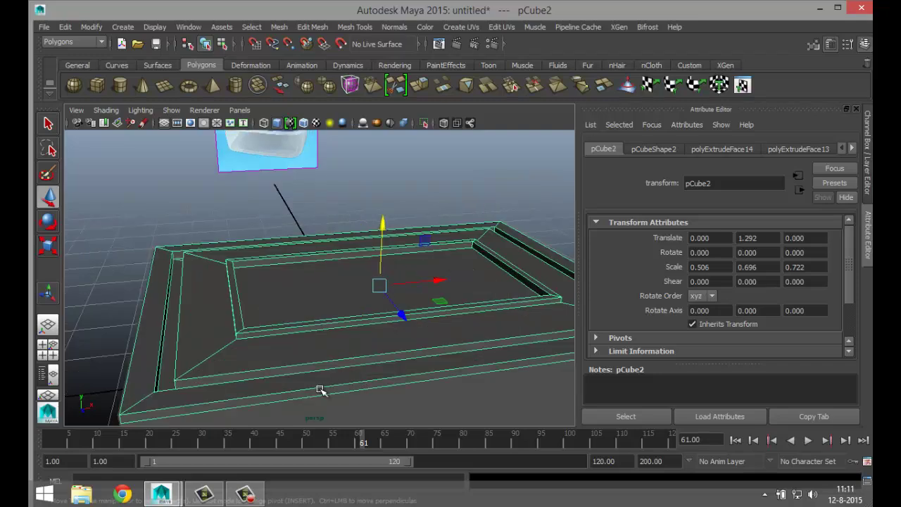
right_drag(322, 388, 326, 224)
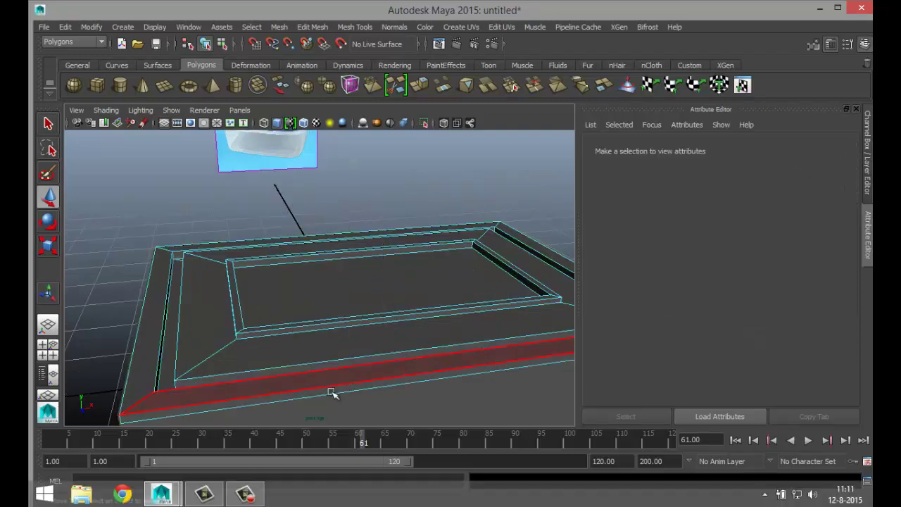
click(330, 391)
alt+drag(330, 391, 318, 361)
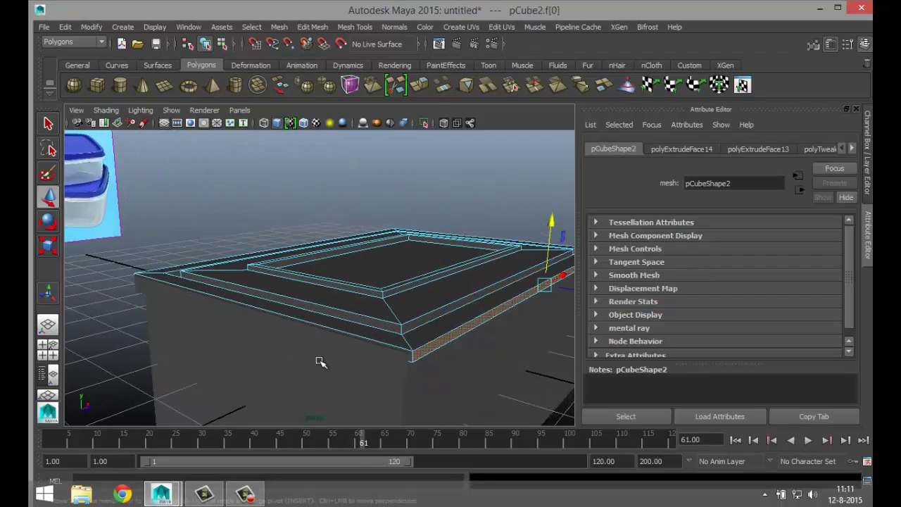
click(380, 343)
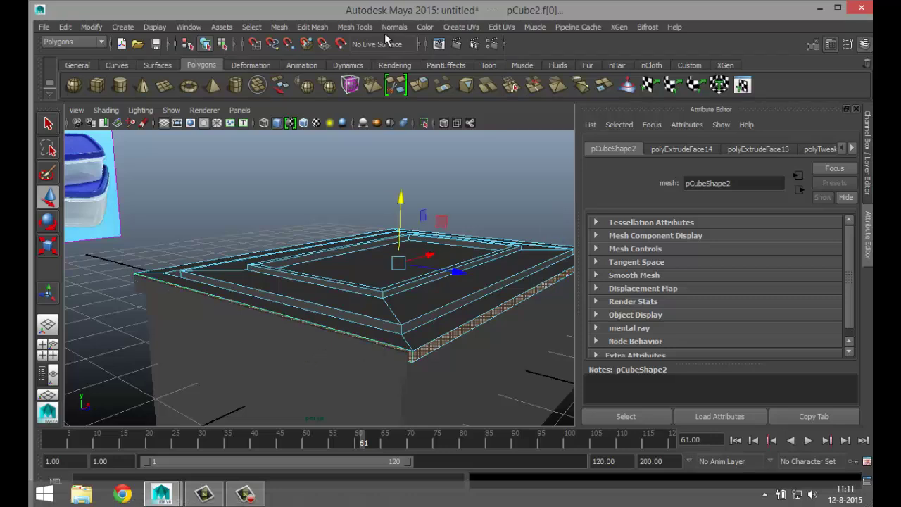
click(323, 29)
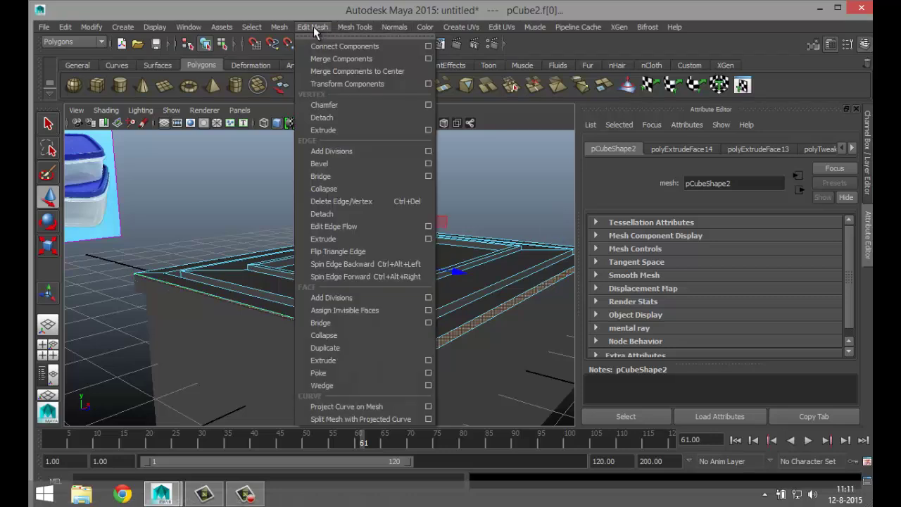
click(369, 359)
scroll(455, 356, down, 5)
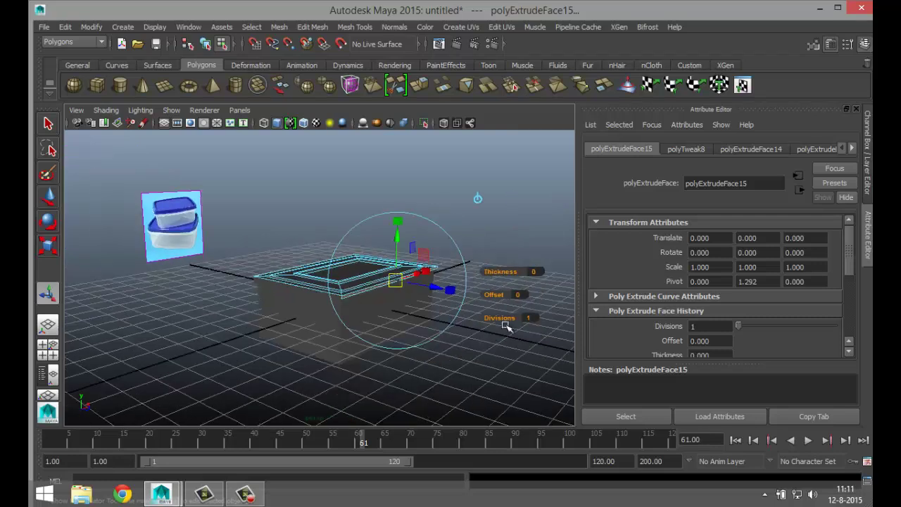
drag(492, 294, 496, 303)
key(ctrl+z)
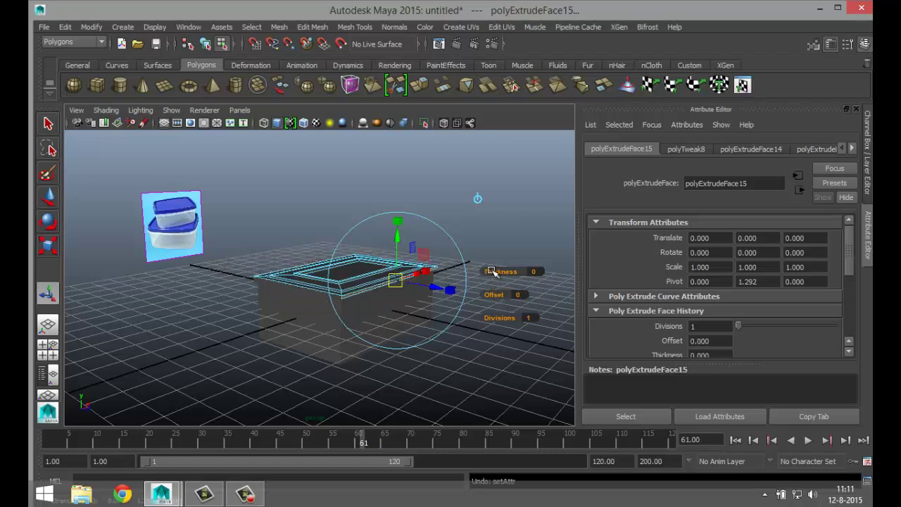
drag(491, 271, 488, 271)
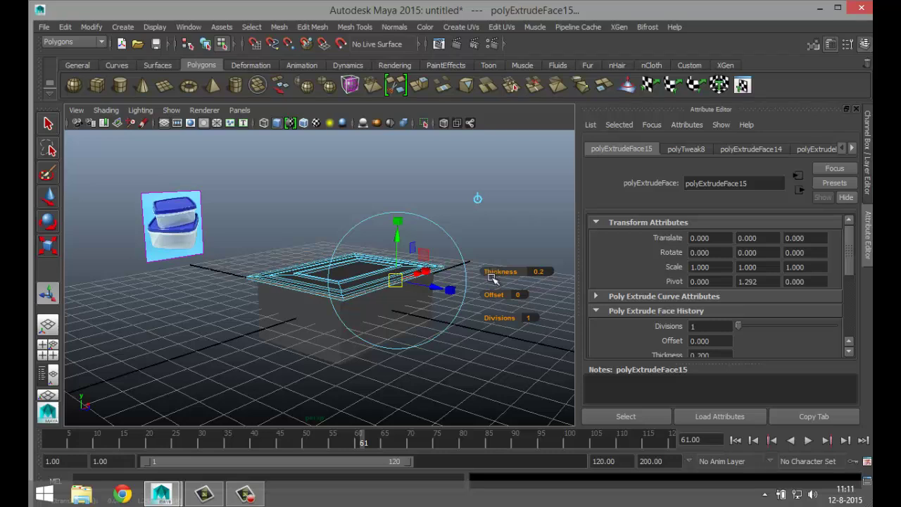
click(48, 348)
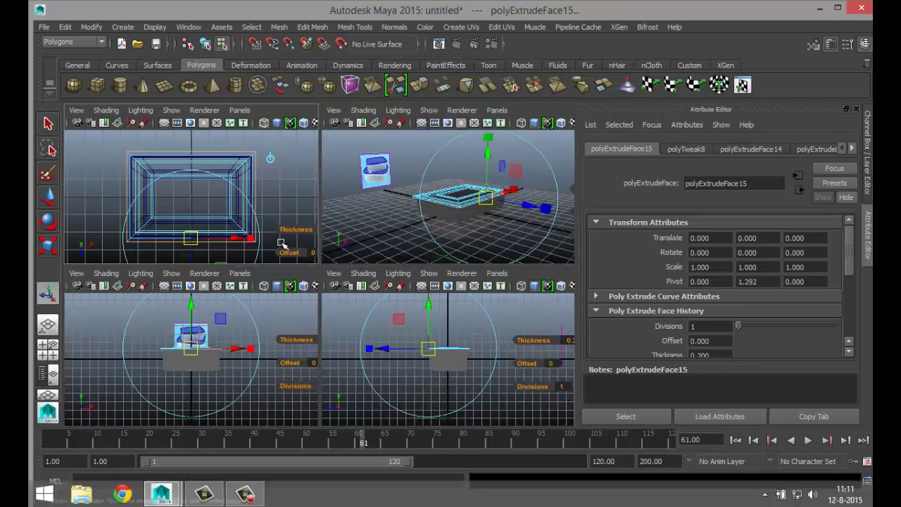
- Set the thickness of the extrusion around the lid's outer edge to 0.1
key(space)
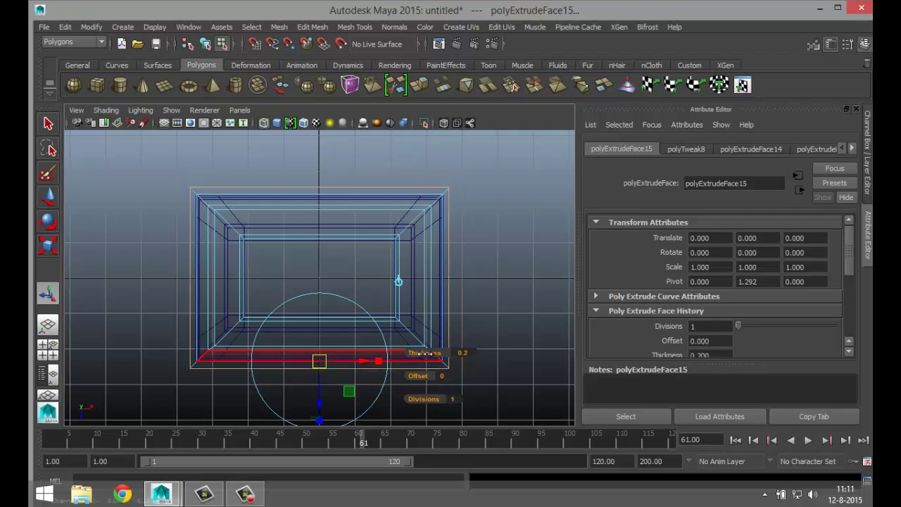
drag(425, 353, 420, 353)
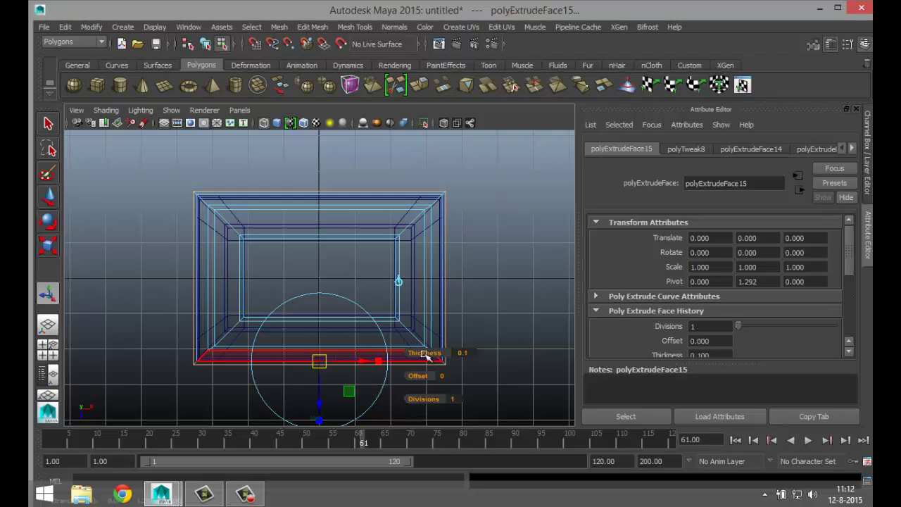
click(47, 346)
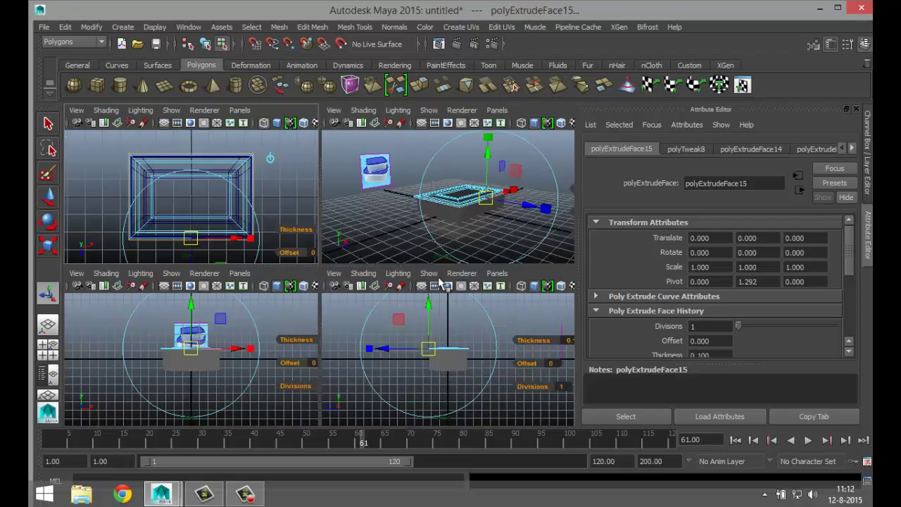
- Insert an edge loop around the underside of the lid's overhanging rim, maintaining equal distance from the edge
key(space)
scroll(372, 321, up, 10)
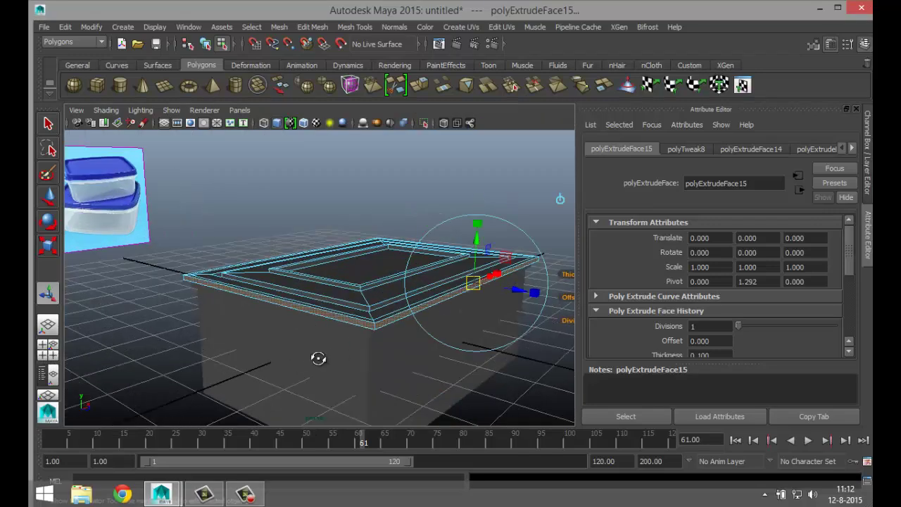
alt+drag(335, 290, 368, 368)
scroll(364, 352, up, 3)
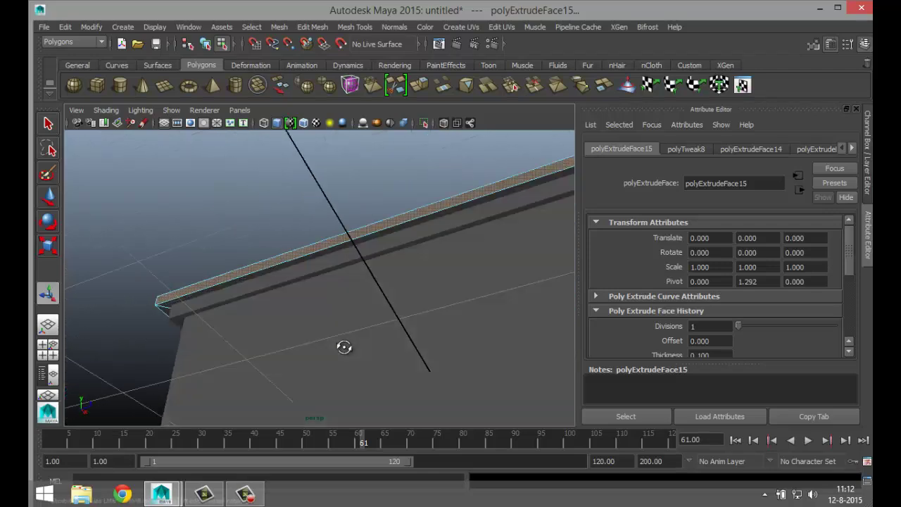
scroll(344, 345, up, 3)
alt+drag(336, 340, 200, 397)
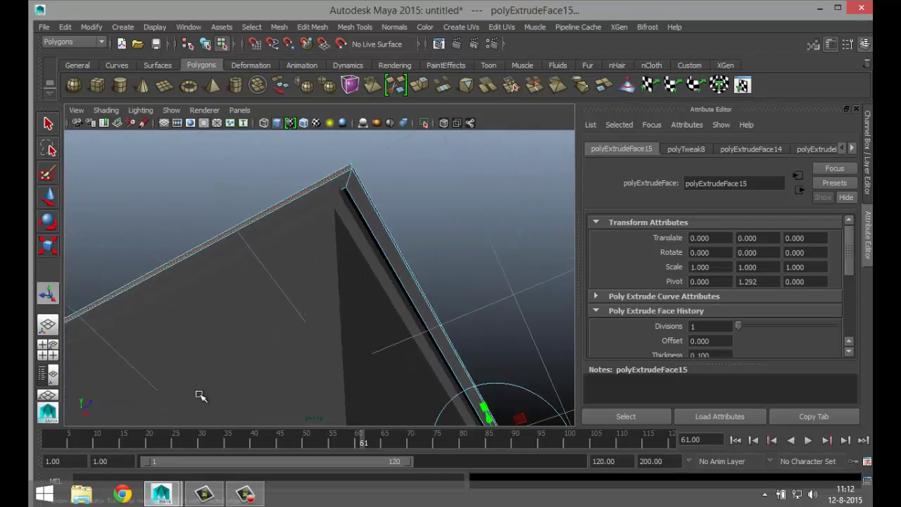
click(354, 27)
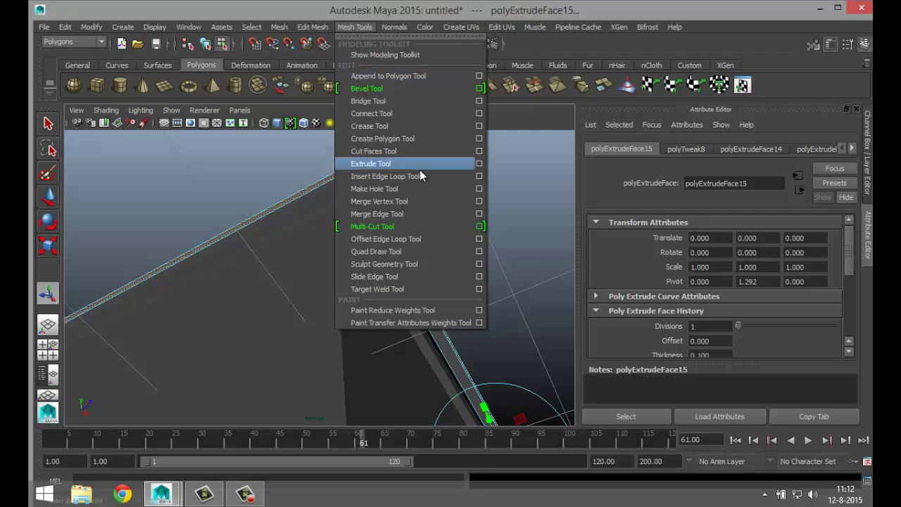
click(478, 176)
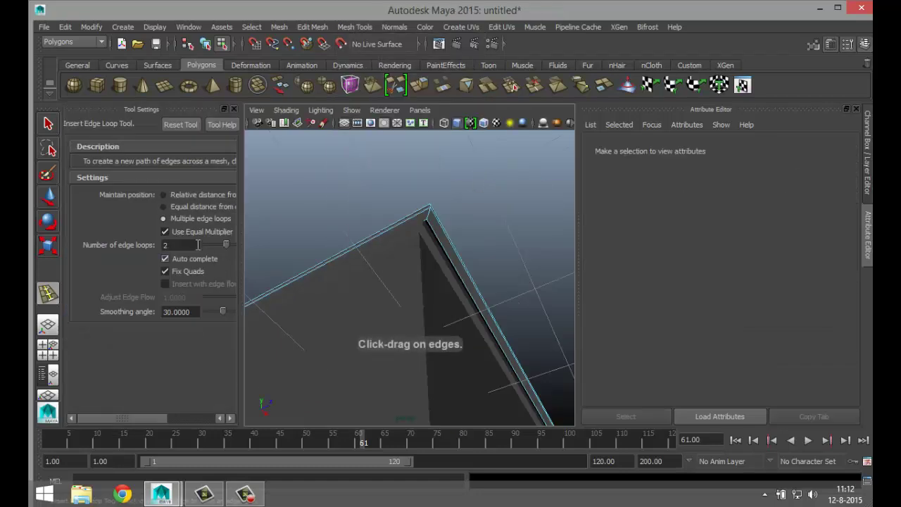
click(163, 207)
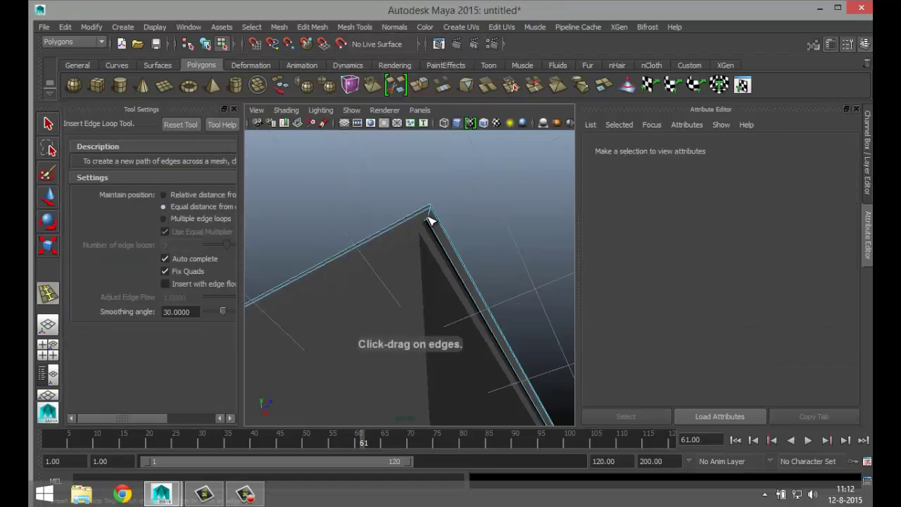
drag(430, 221, 432, 220)
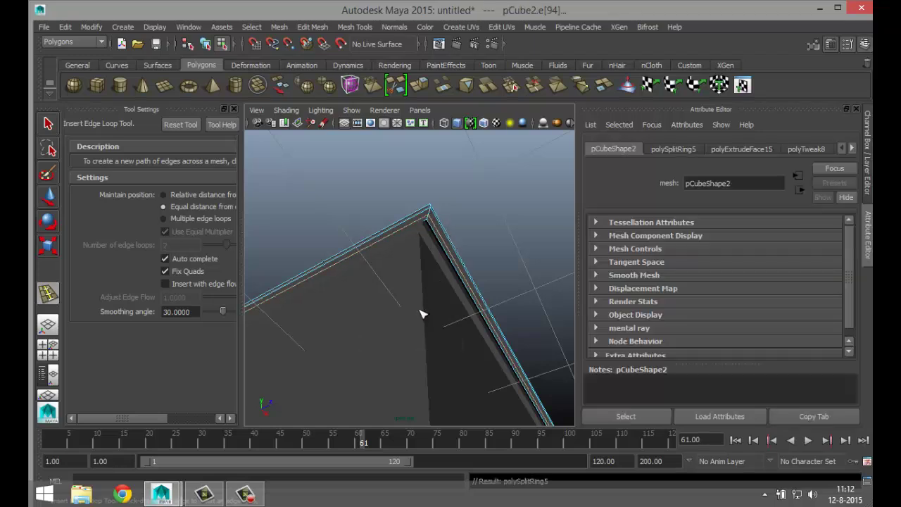
- Select the ring of outer faces on the underside of the lid's rim and extrude them
scroll(391, 221, up, 3)
alt+middle_drag(381, 226, 378, 290)
scroll(378, 291, down, 3)
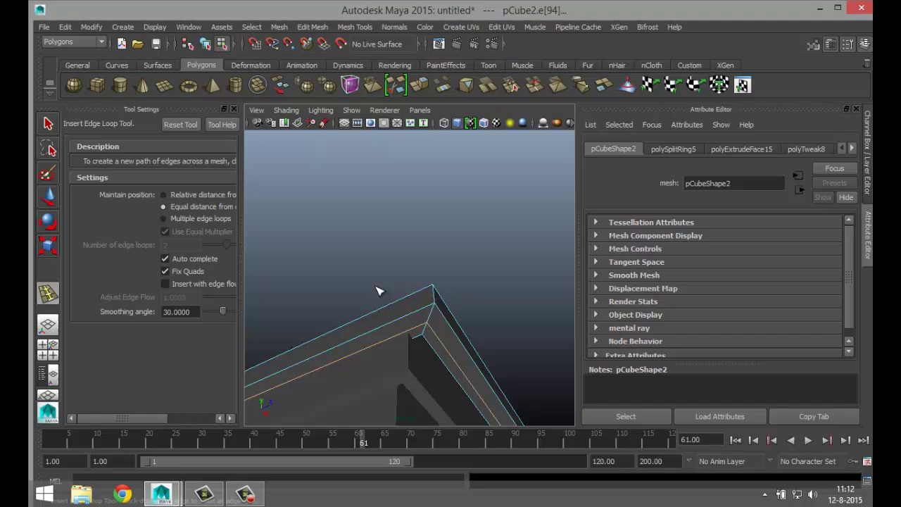
key(q)
right_drag(409, 316, 412, 241)
click(417, 324)
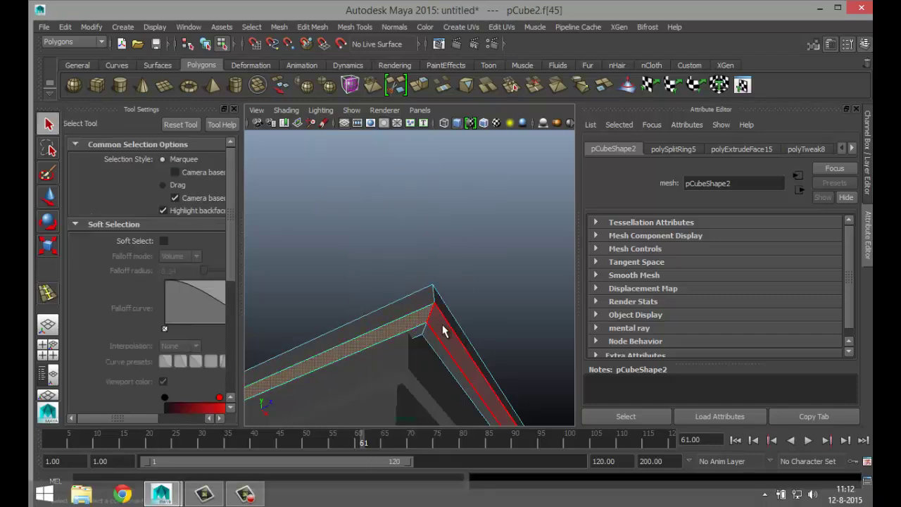
click(442, 331)
shift+click(441, 331)
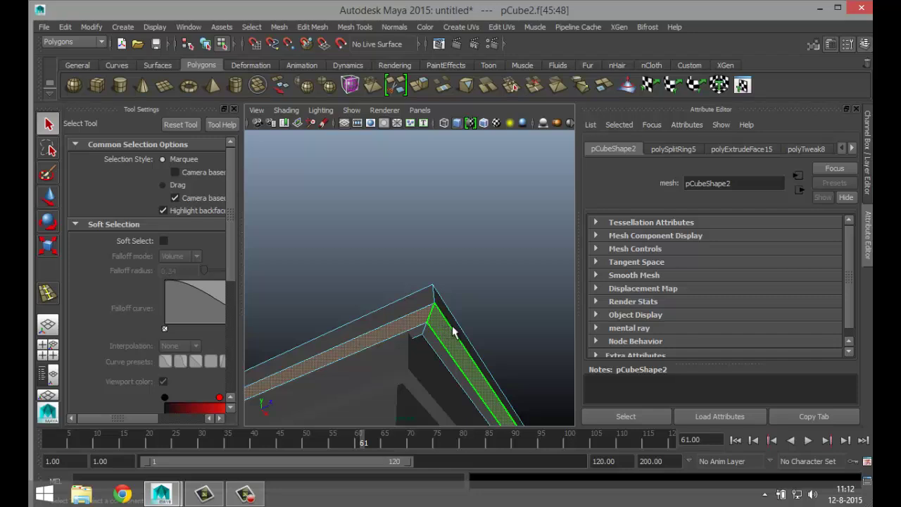
click(309, 28)
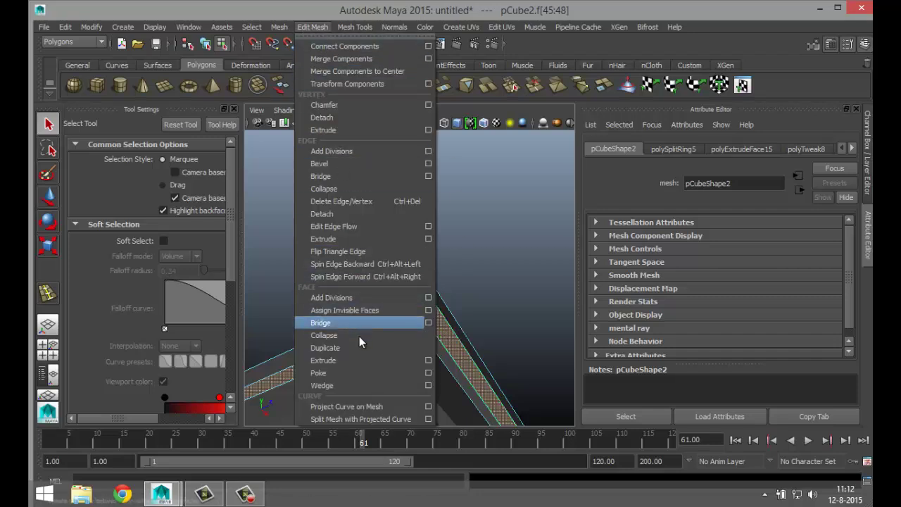
click(370, 361)
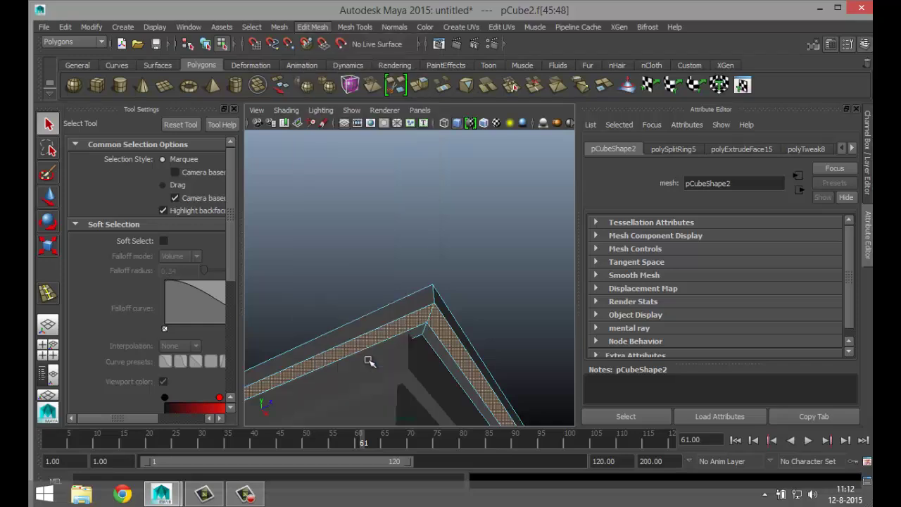
- Lower the extruded underside faces slightly along Y to form a downward lip around the lid, and close the tool settings
scroll(405, 327, down, 3)
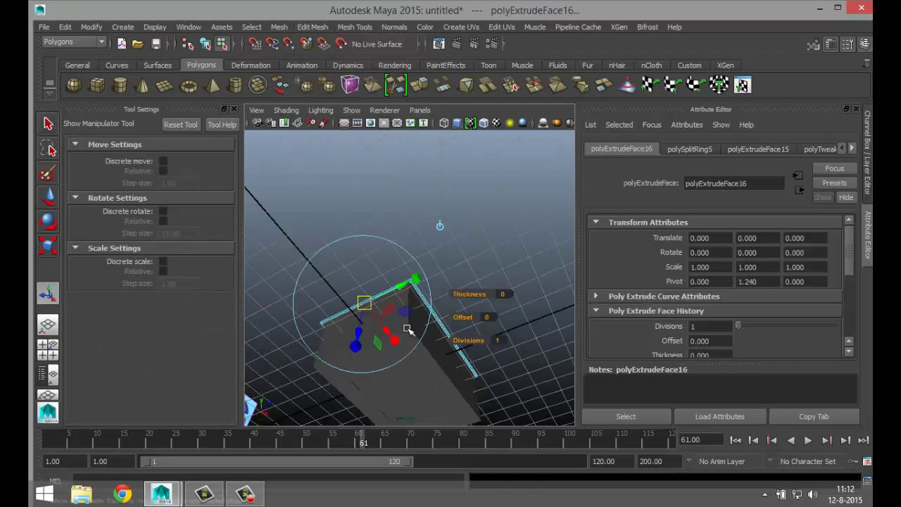
key(w)
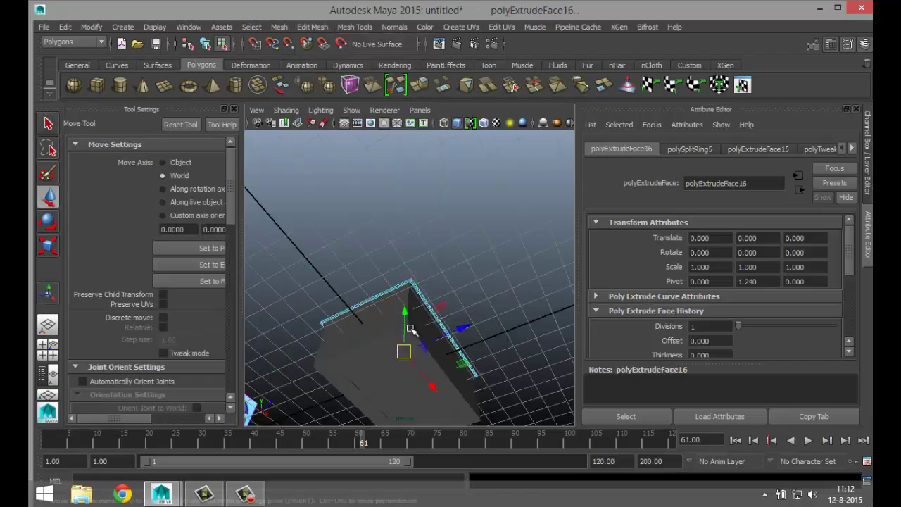
alt+drag(414, 332, 406, 251)
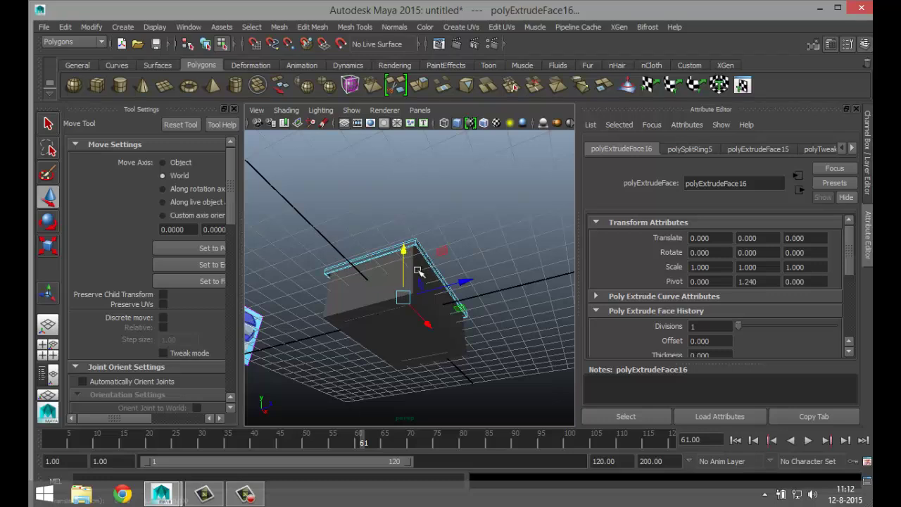
scroll(436, 291, up, 5)
scroll(436, 291, down, 3)
alt+drag(432, 288, 331, 260)
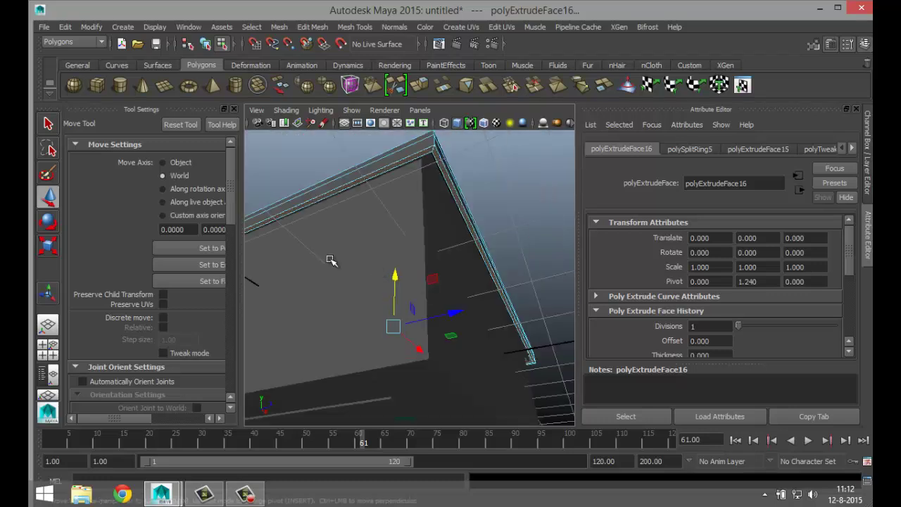
click(234, 109)
alt+drag(394, 211, 228, 279)
scroll(305, 232, up, 5)
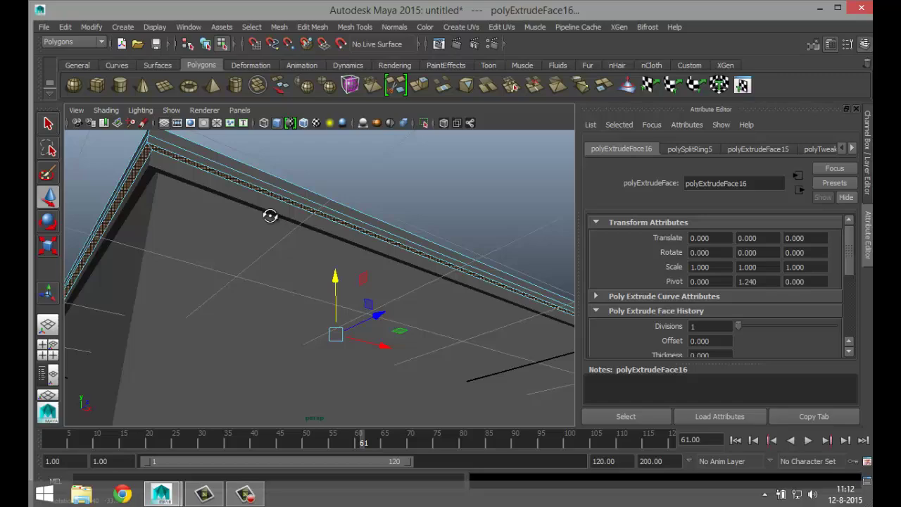
scroll(270, 215, down, 5)
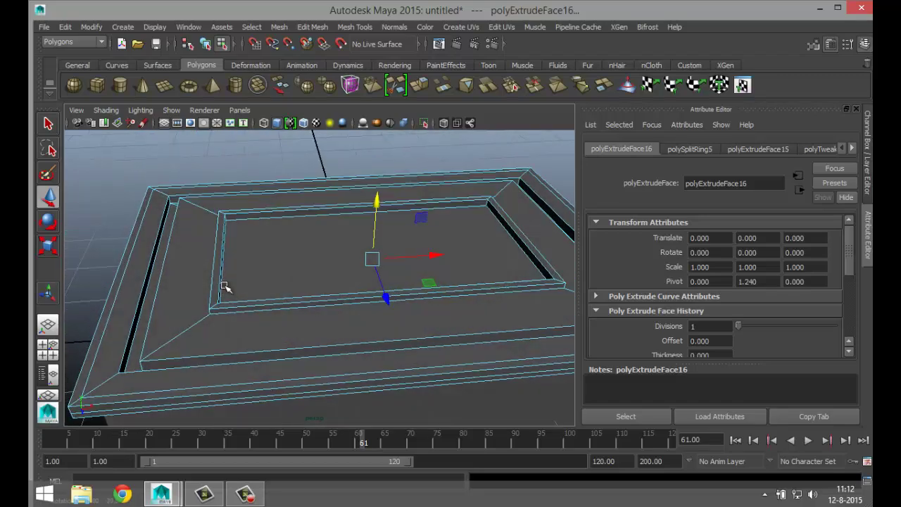
- Display the model in wireframe and show it in the maximized top view
key(4)
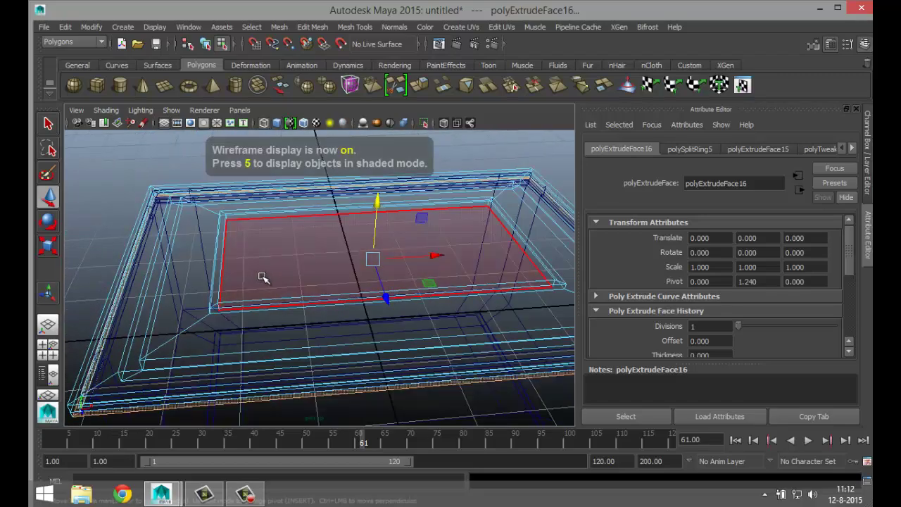
scroll(310, 300, down, 3)
scroll(309, 302, up, 2)
scroll(316, 335, up, 2)
alt+drag(316, 335, 276, 312)
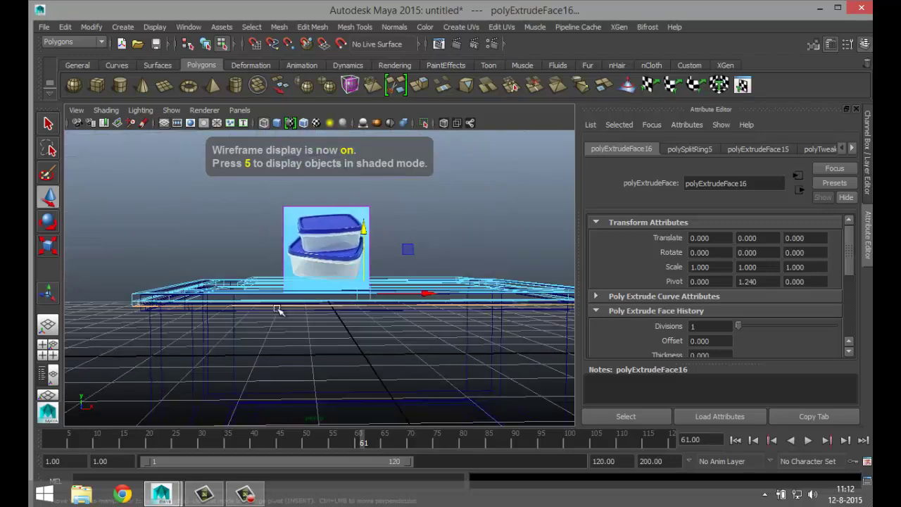
click(48, 352)
key(space)
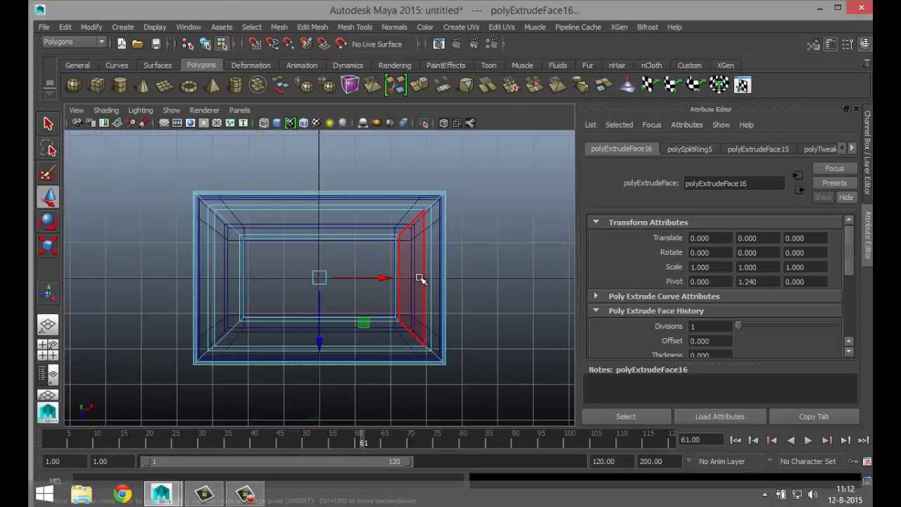
scroll(421, 278, up, 2)
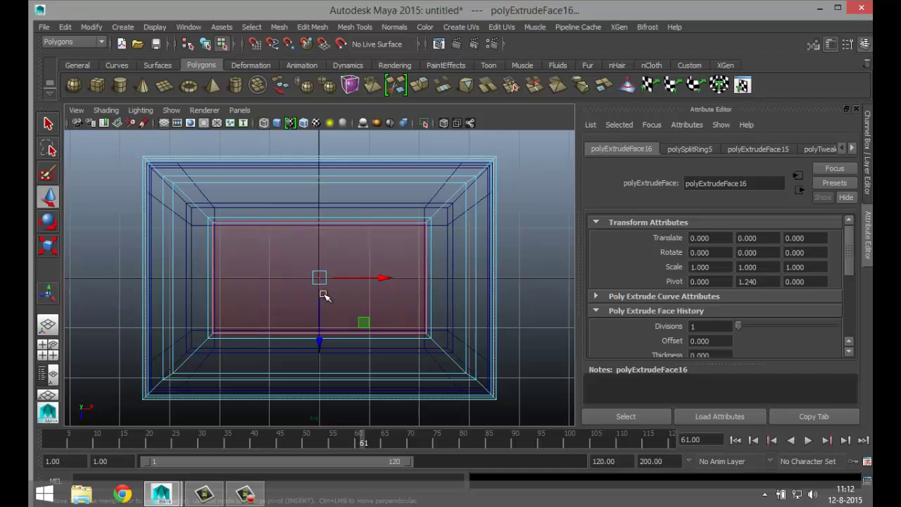
- Insert four edge loops across the lid, one near each short end and one near each long side
click(312, 27)
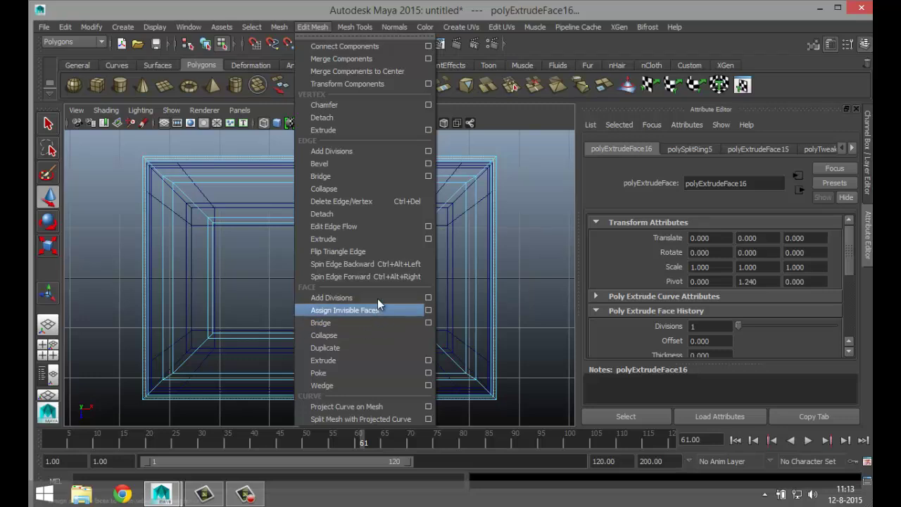
mouse_move(354, 27)
click(479, 176)
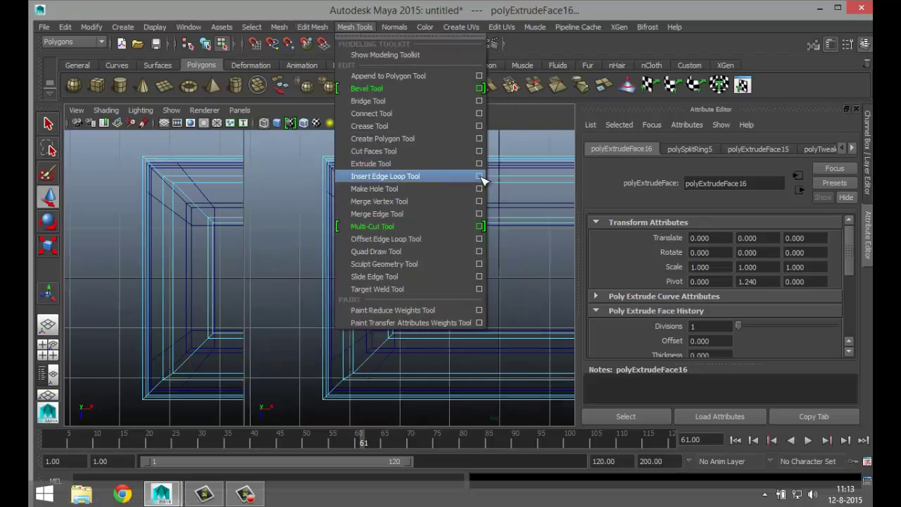
click(234, 109)
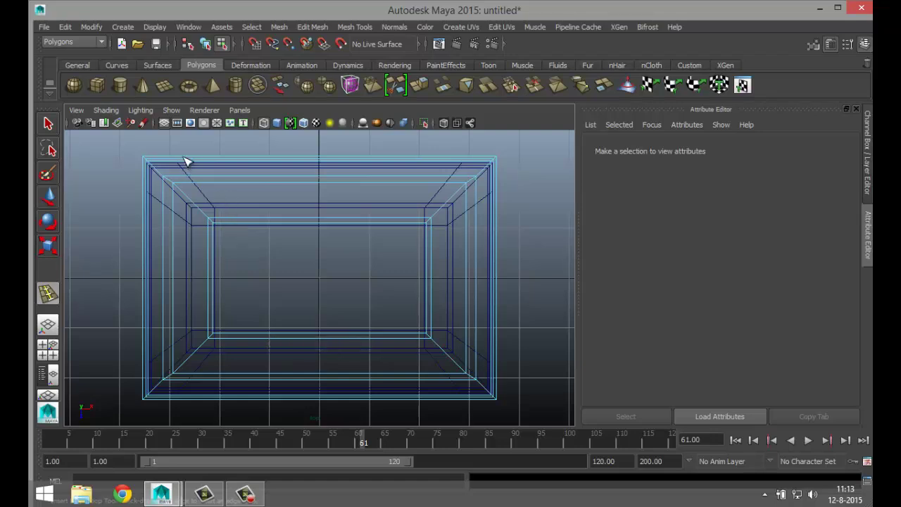
drag(182, 156, 181, 167)
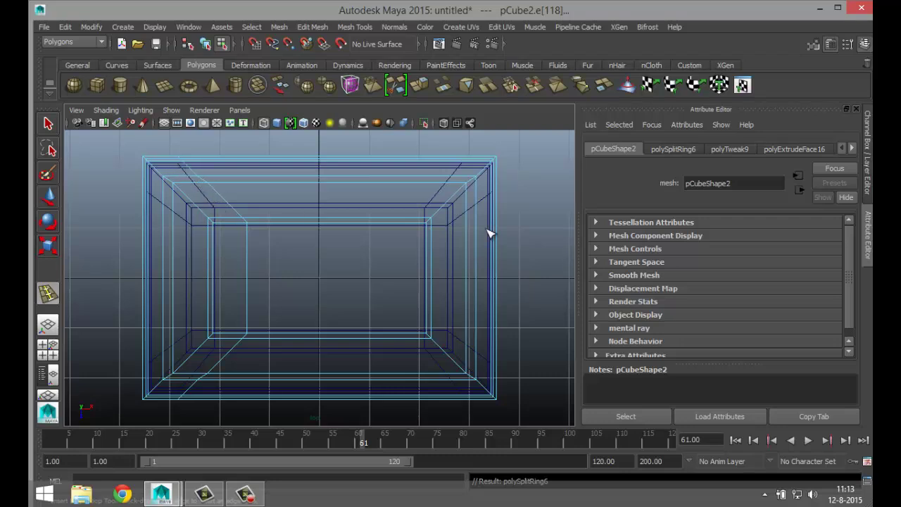
drag(464, 161, 466, 162)
drag(497, 206, 502, 192)
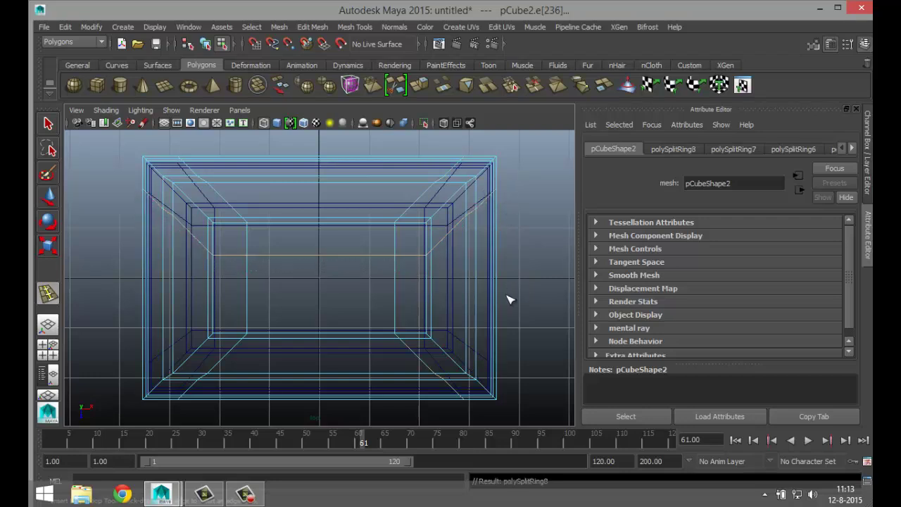
drag(498, 360, 497, 366)
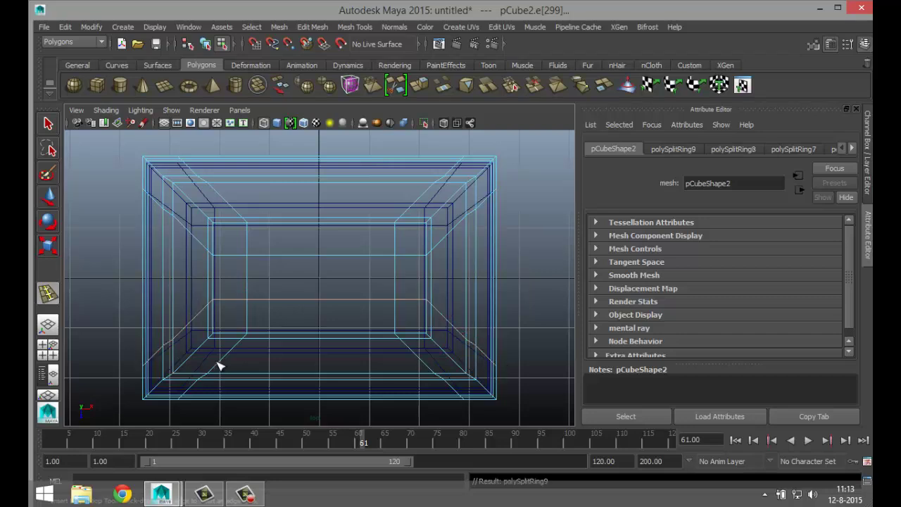
- Return to the shaded perspective view and insert an edge loop across the lid's width near its middle
click(47, 344)
key(space)
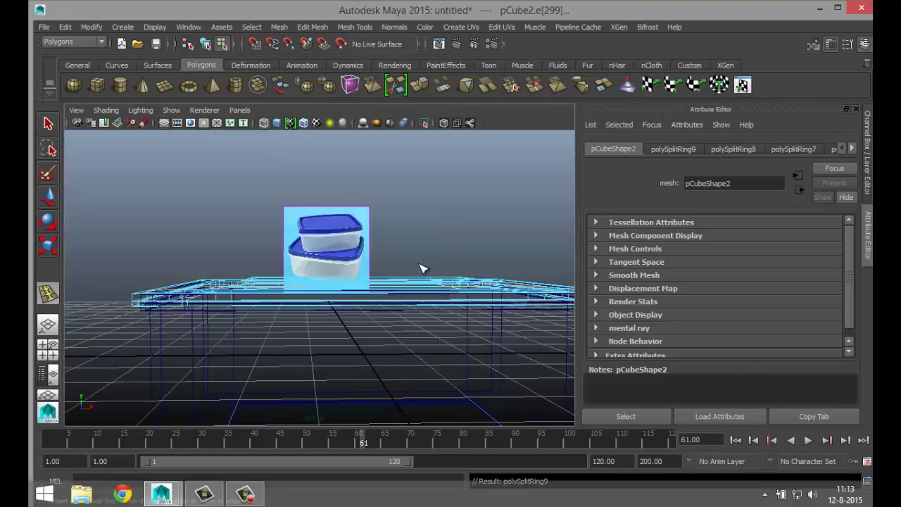
mouse_move(373, 277)
alt+mouse_down()
mouse_move(405, 297)
mouse_move(382, 255)
mouse_move(386, 263)
alt+mouse_up()
key(5)
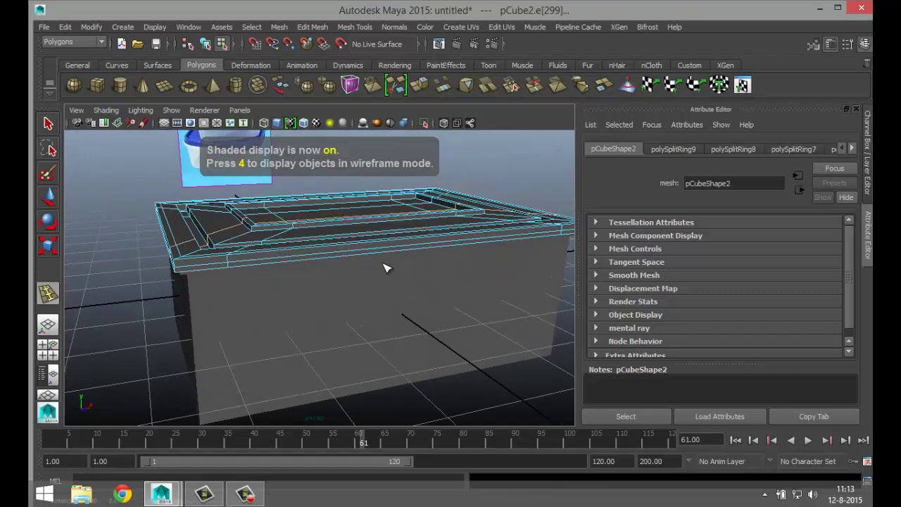
right_drag(362, 193, 384, 213)
click(383, 215)
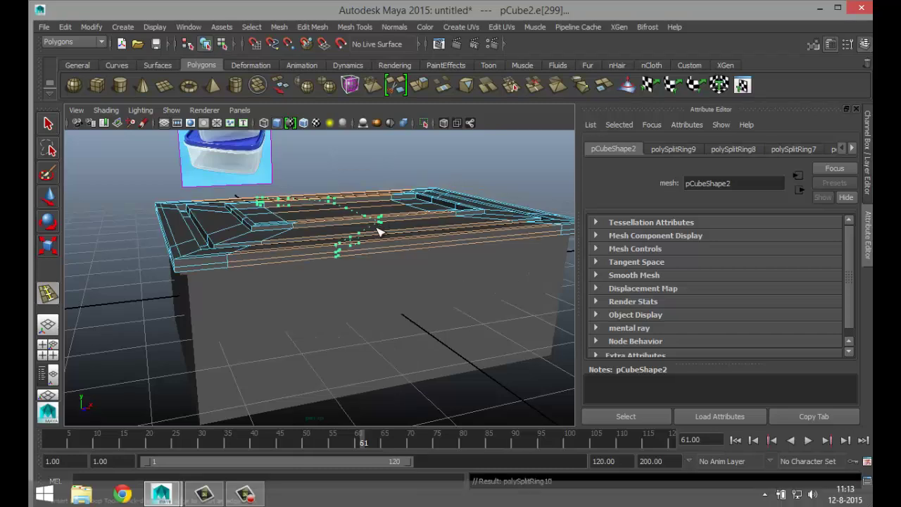
key(q)
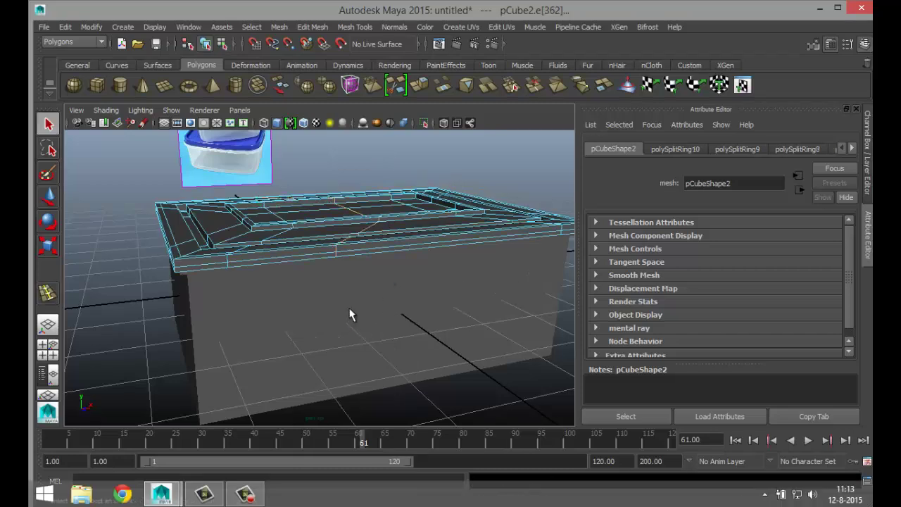
- Undo the last edge loop across the lid's width and display both the box and the lid with smooth mesh preview
key(ctrl+z)
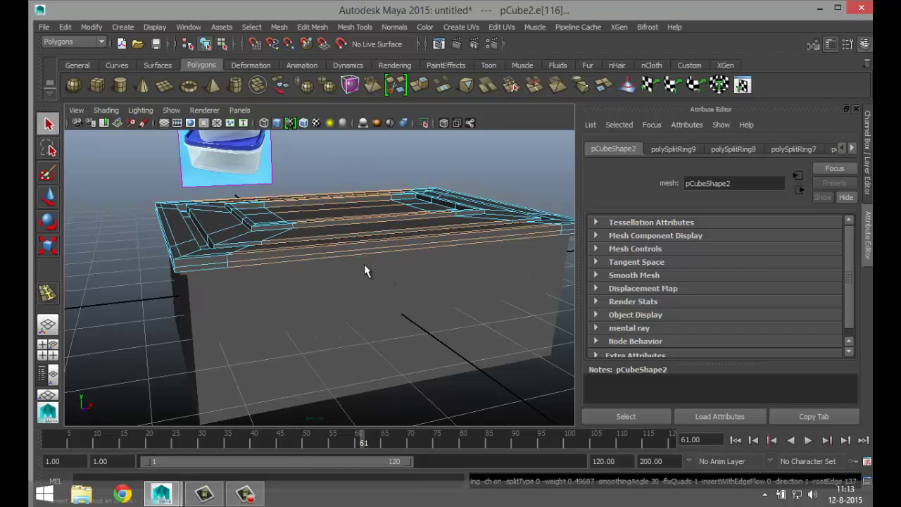
right_drag(374, 227, 416, 181)
click(366, 315)
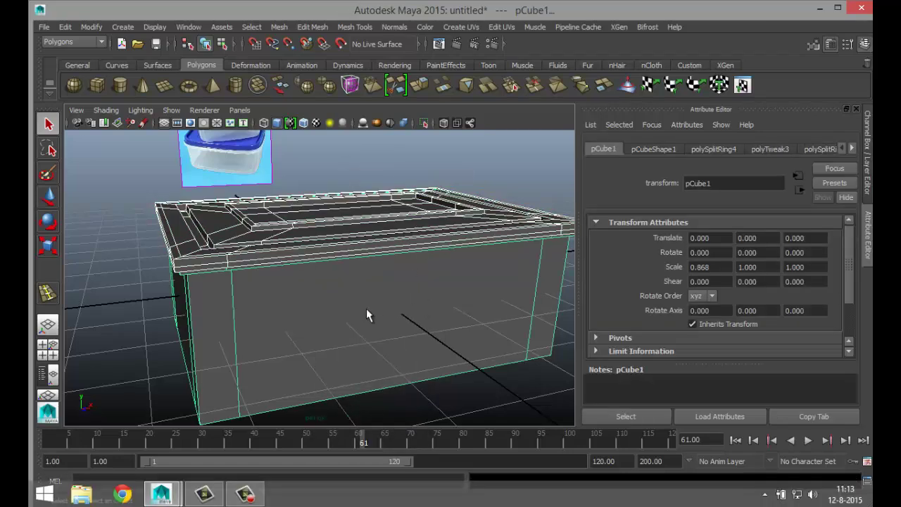
key(3)
click(440, 382)
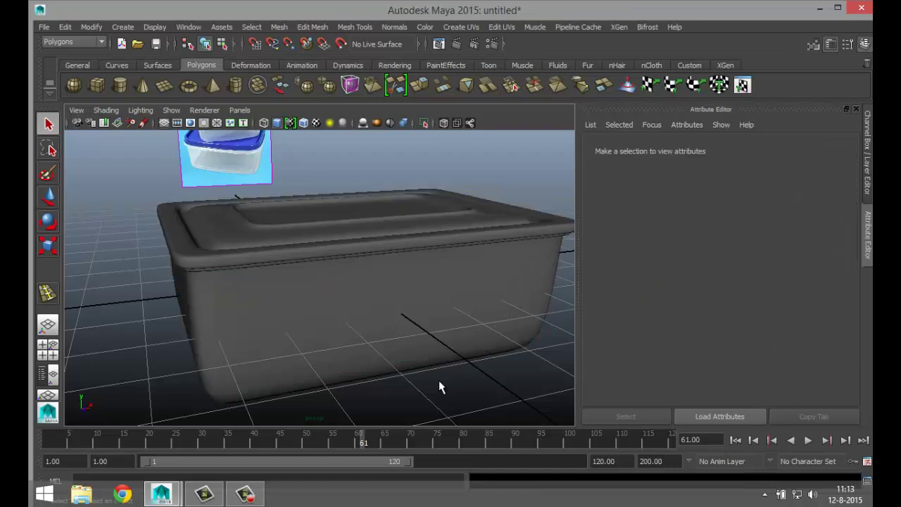
alt+drag(338, 331, 366, 359)
alt+middle_drag(371, 361, 346, 303)
alt+drag(346, 304, 258, 327)
- Assign a new Blinn material to the box and set its color to white
click(225, 304)
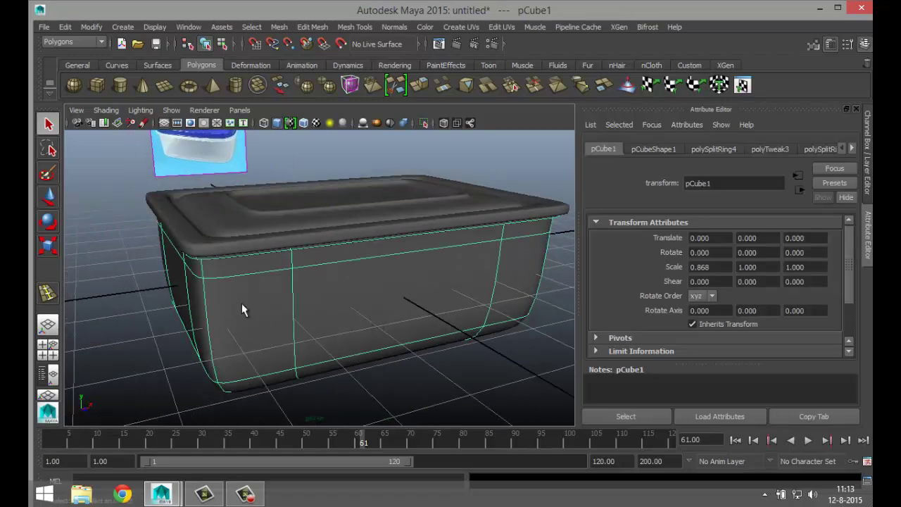
right_drag(243, 302, 260, 432)
text(blin)
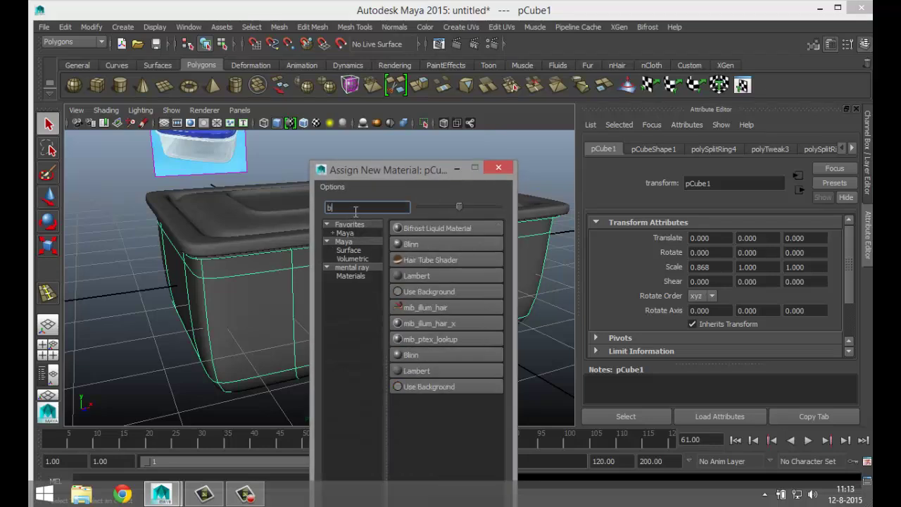
click(443, 242)
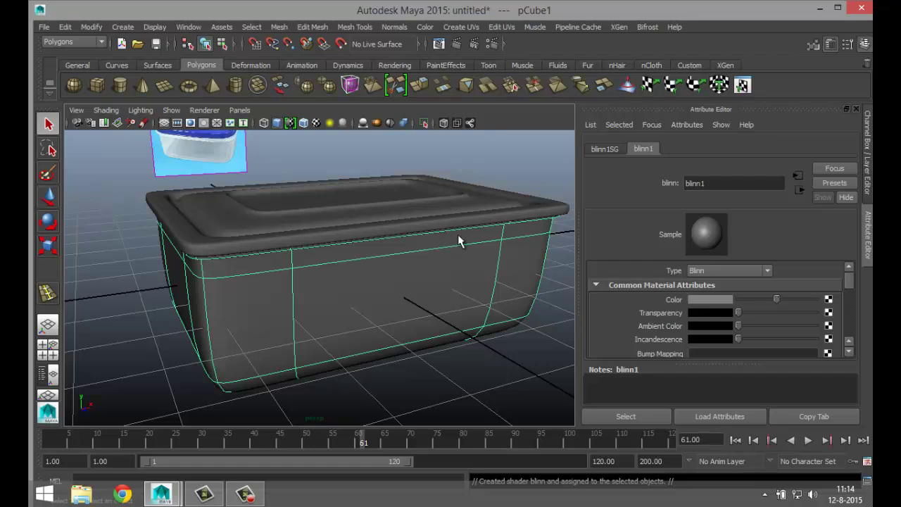
drag(778, 301, 824, 303)
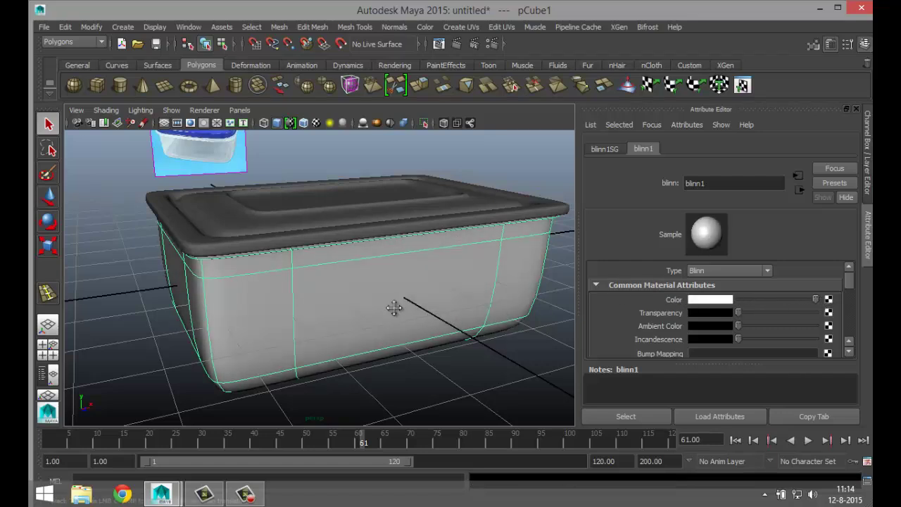
alt+middle_drag(394, 307, 356, 310)
- Make the box's Blinn material partly transparent by raising its Transparency to a medium-dark grey
scroll(739, 309, down, 2)
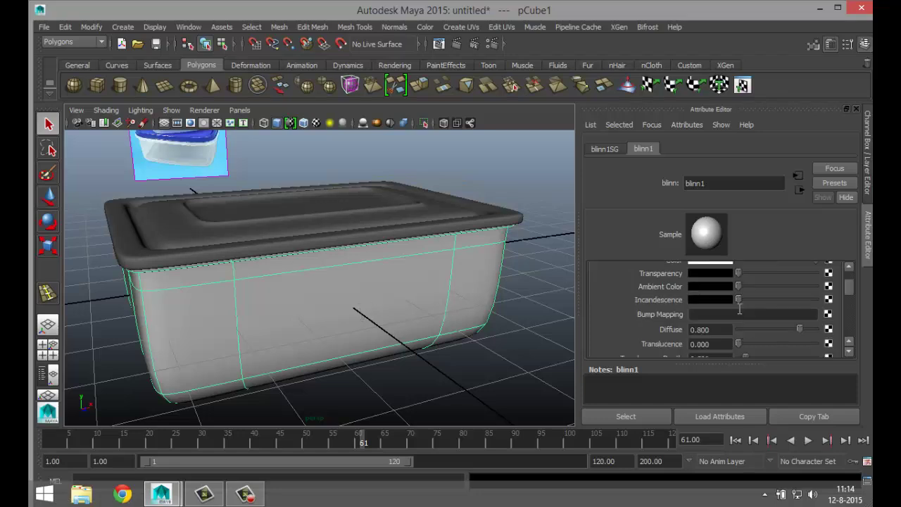
scroll(739, 309, down, 1)
scroll(739, 313, down, 2)
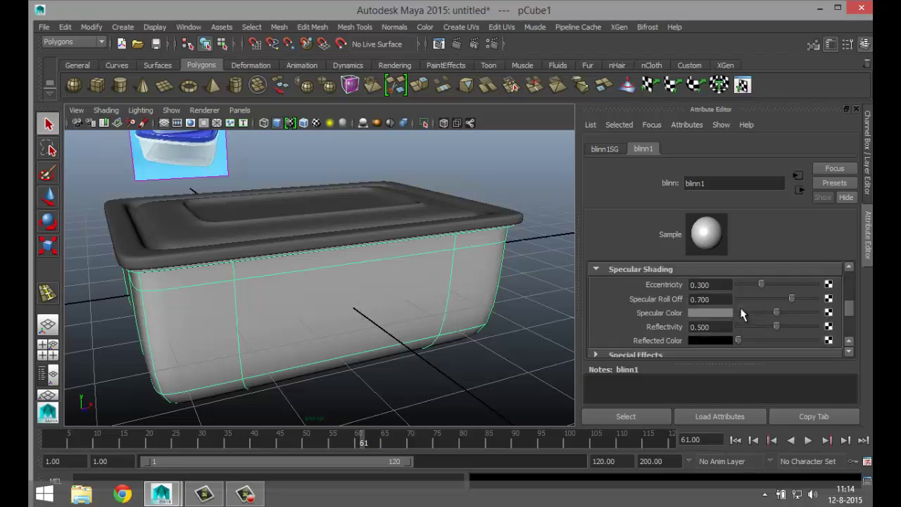
scroll(743, 314, down, 1)
scroll(742, 313, down, 1)
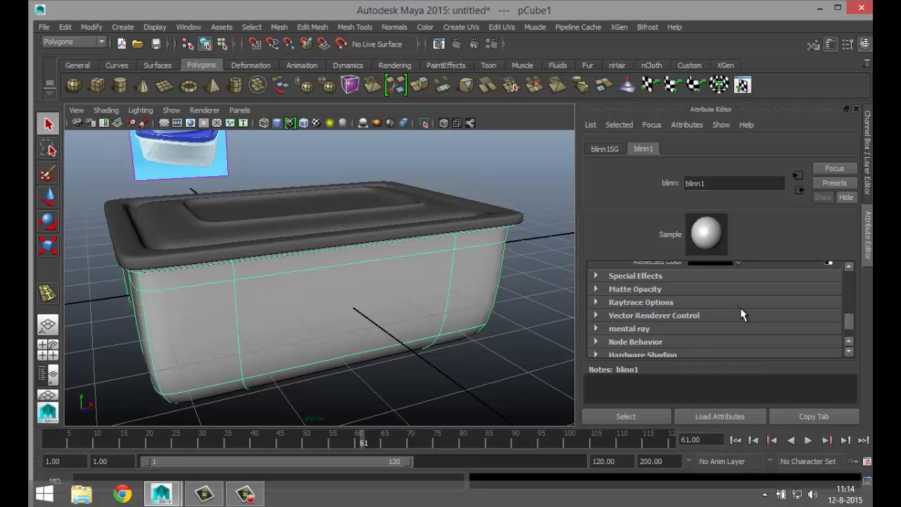
scroll(741, 313, up, 2)
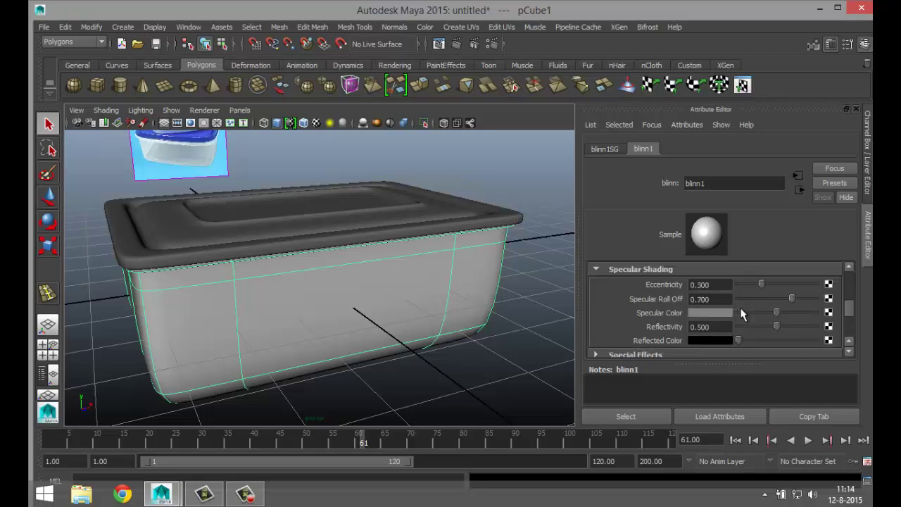
scroll(741, 314, up, 1)
scroll(740, 314, up, 1)
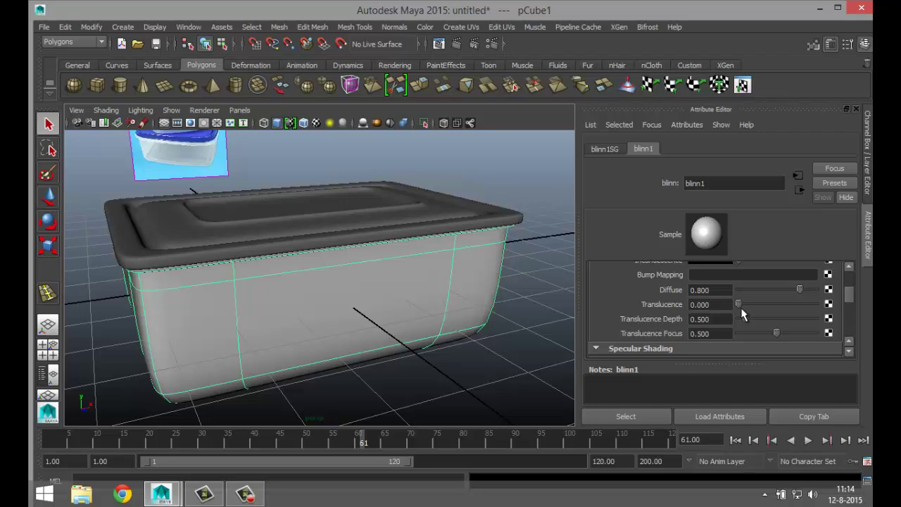
scroll(741, 313, up, 2)
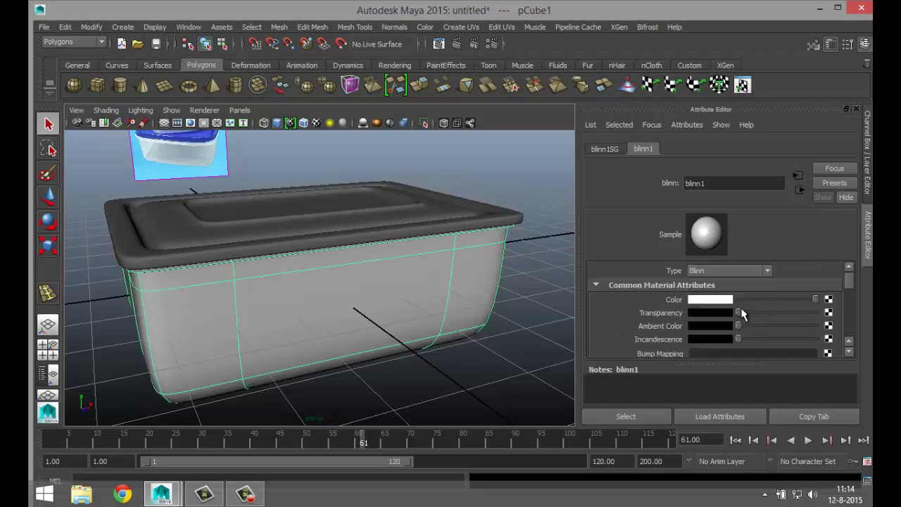
scroll(753, 315, down, 6)
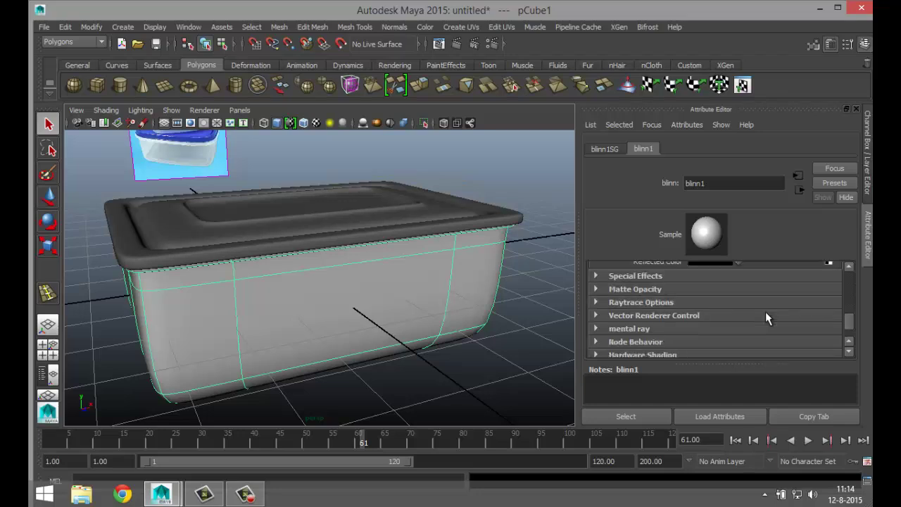
scroll(766, 314, up, 6)
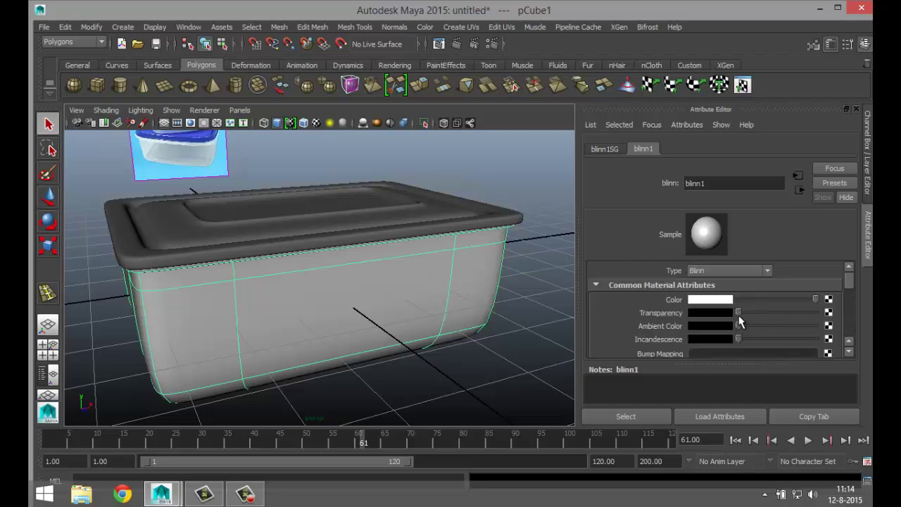
drag(739, 314, 768, 323)
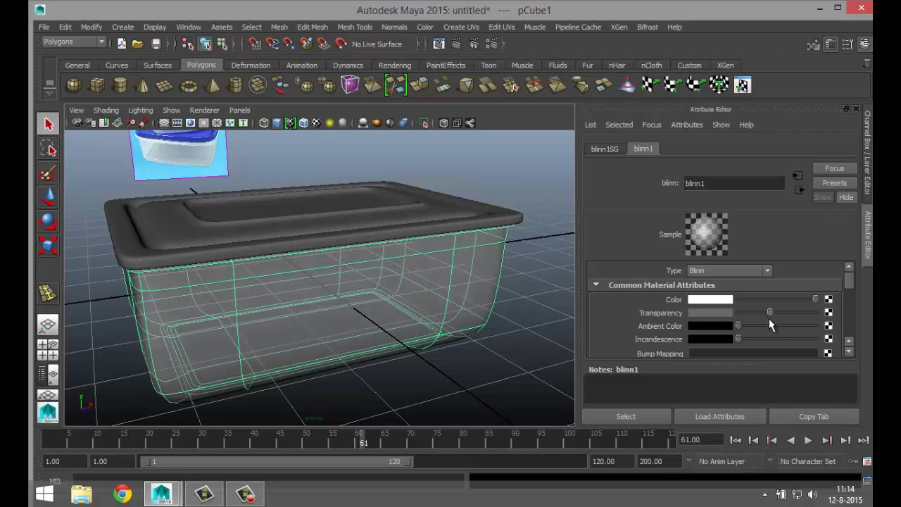
drag(769, 318, 766, 318)
- Set the box material's Specular Roll Off to about 0.718 and its Reflectivity to about 0.607
scroll(774, 330, down, 4)
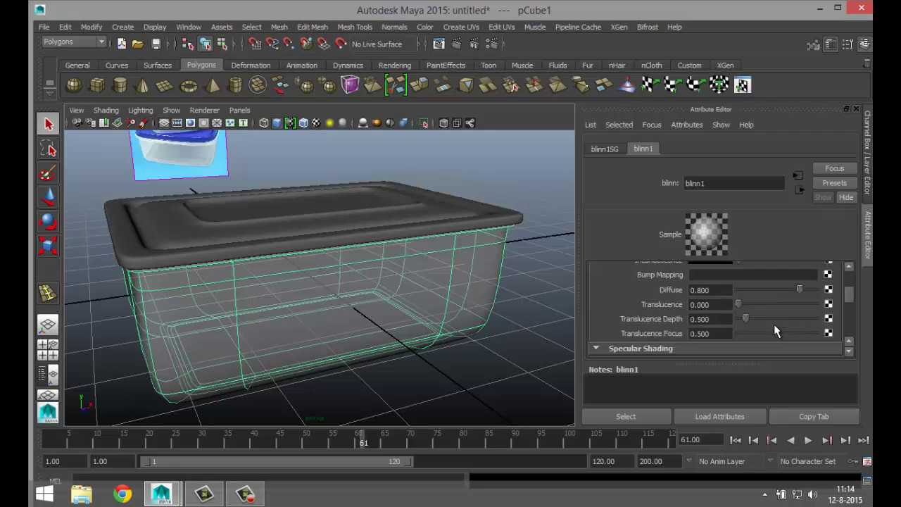
scroll(774, 331, down, 2)
scroll(773, 331, down, 2)
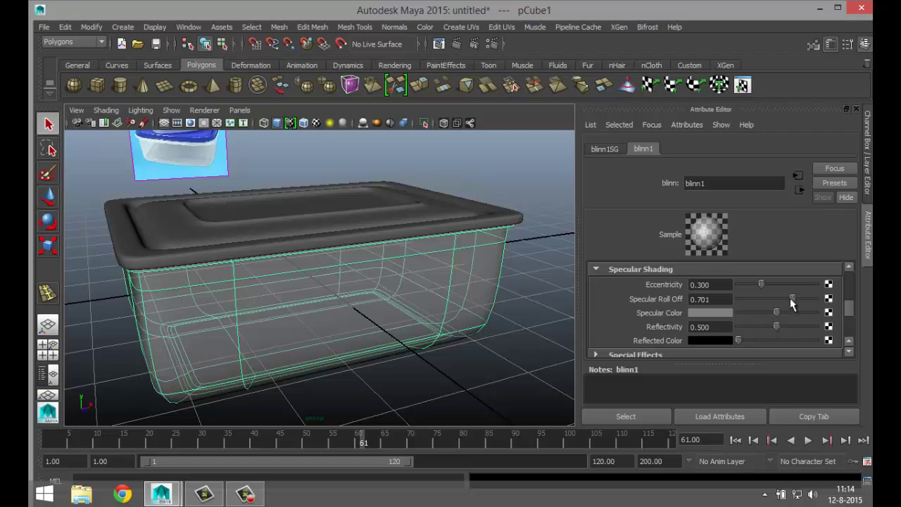
drag(790, 298, 822, 308)
drag(818, 303, 816, 328)
- Assign a separate new Blinn material to the lid
scroll(365, 252, down, 5)
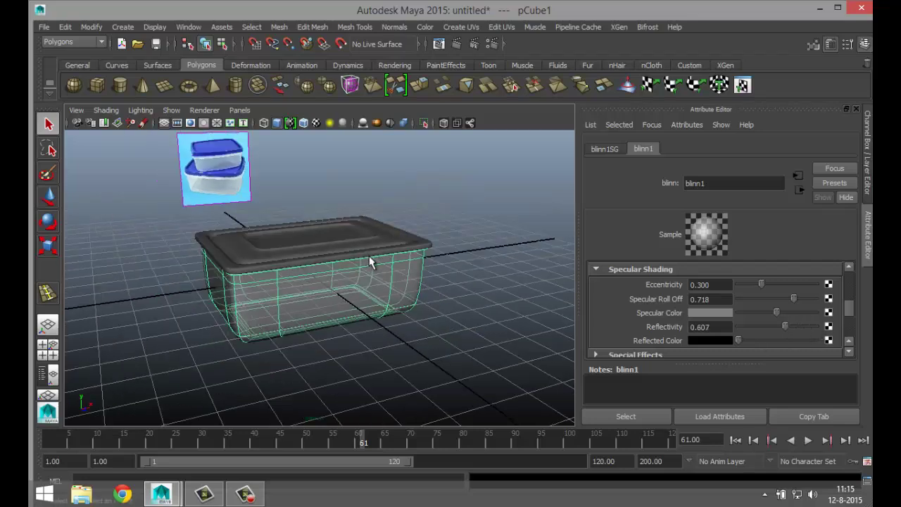
alt+drag(380, 252, 442, 285)
click(396, 269)
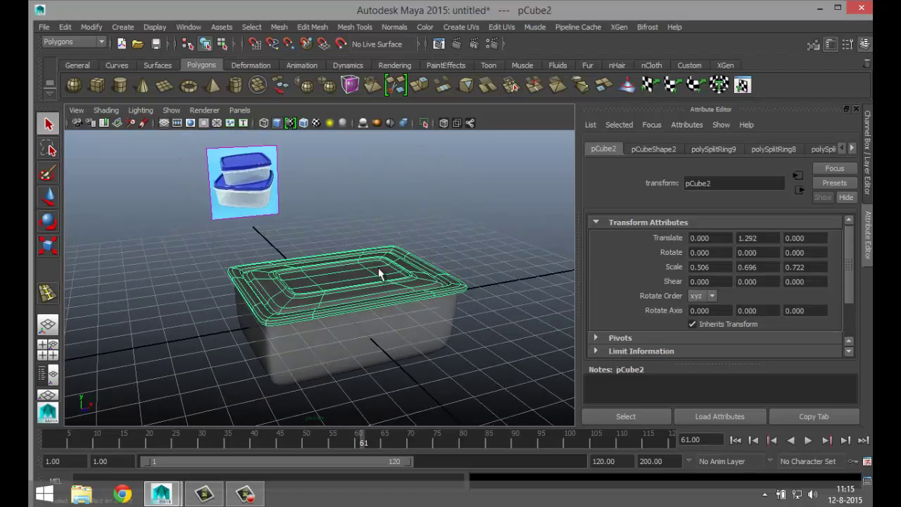
right_drag(378, 274, 397, 454)
click(432, 231)
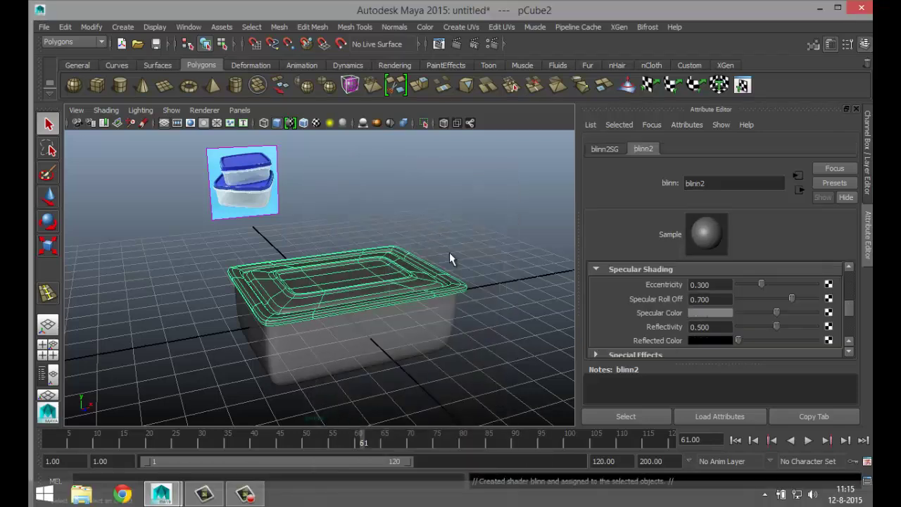
- Set the lid material's color to pure blue and reduce its saturation to about 0.815
click(724, 314)
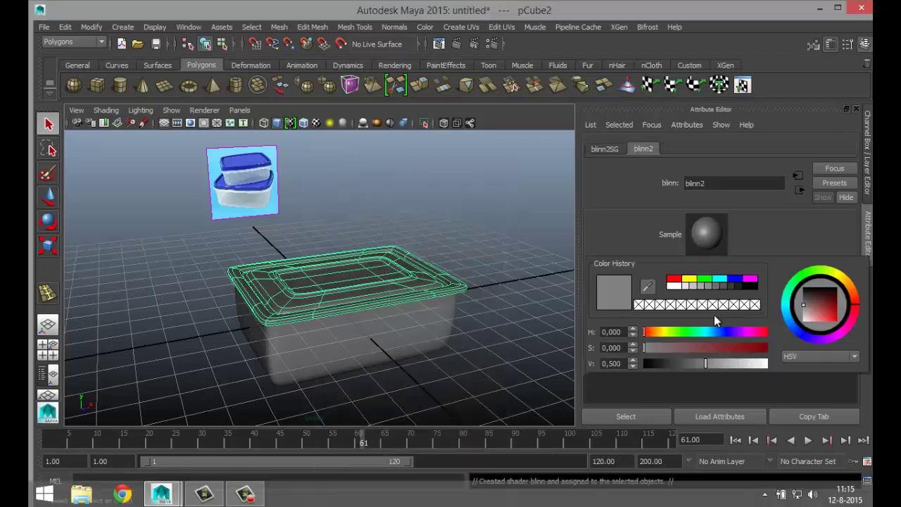
scroll(741, 313, up, 5)
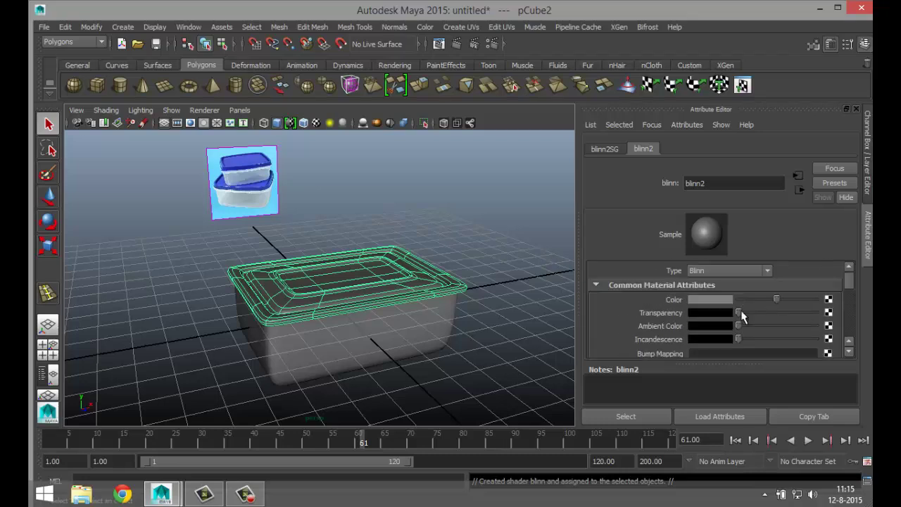
click(716, 301)
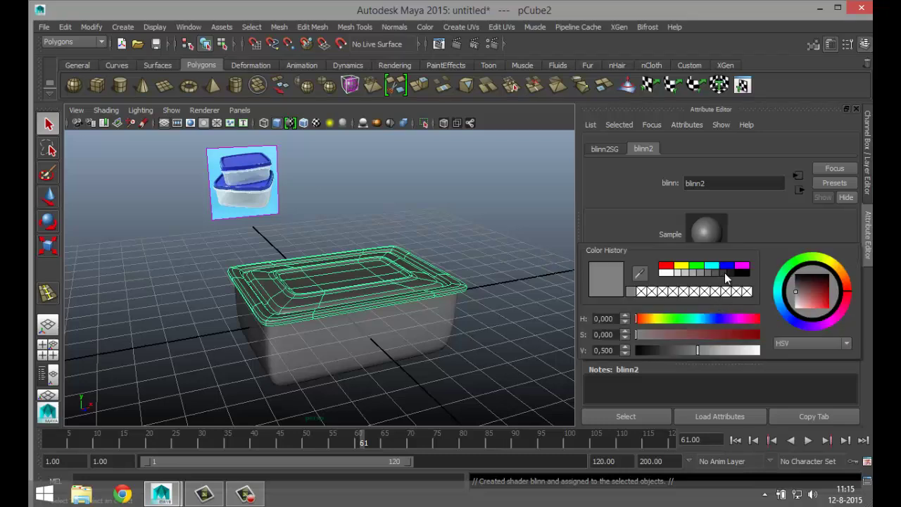
click(726, 266)
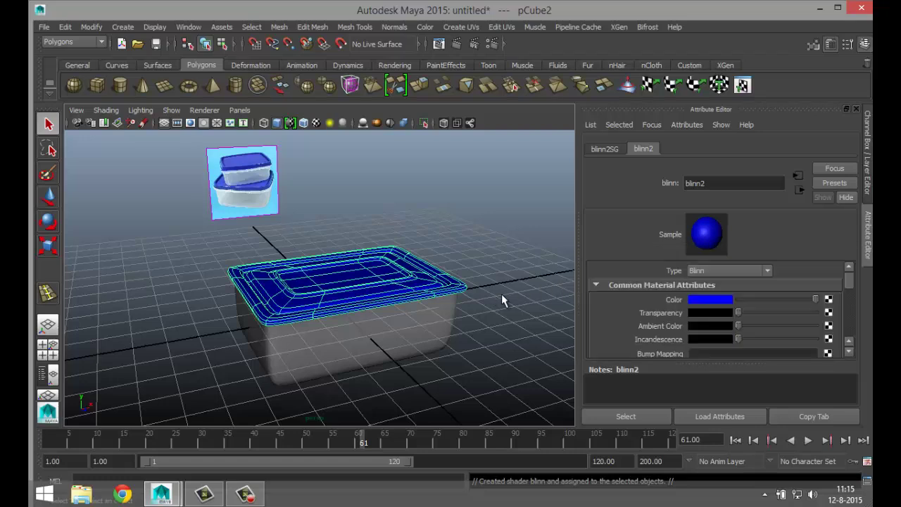
click(718, 300)
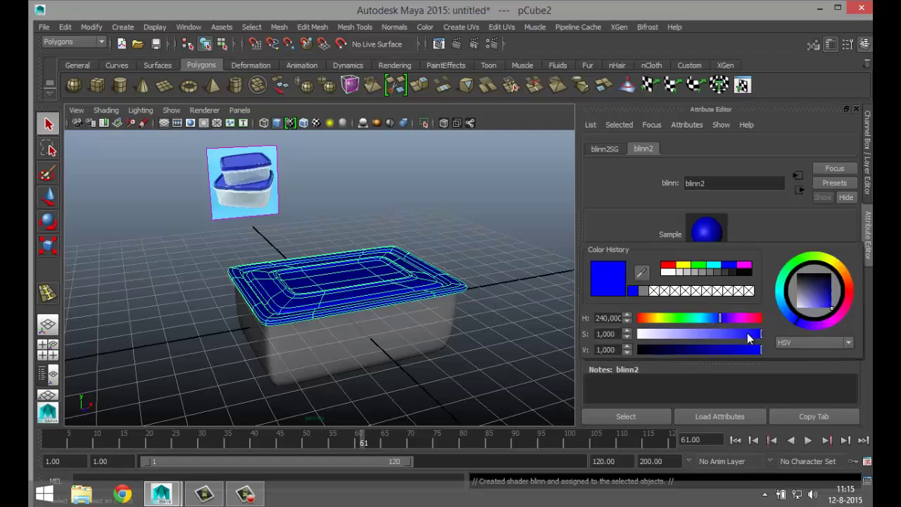
drag(758, 335, 739, 335)
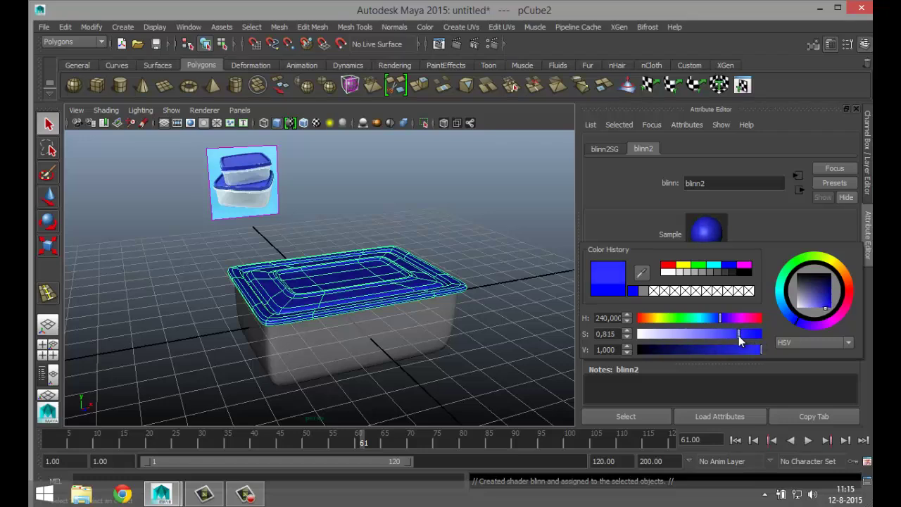
- Duplicate the container together with its blue lid
click(491, 247)
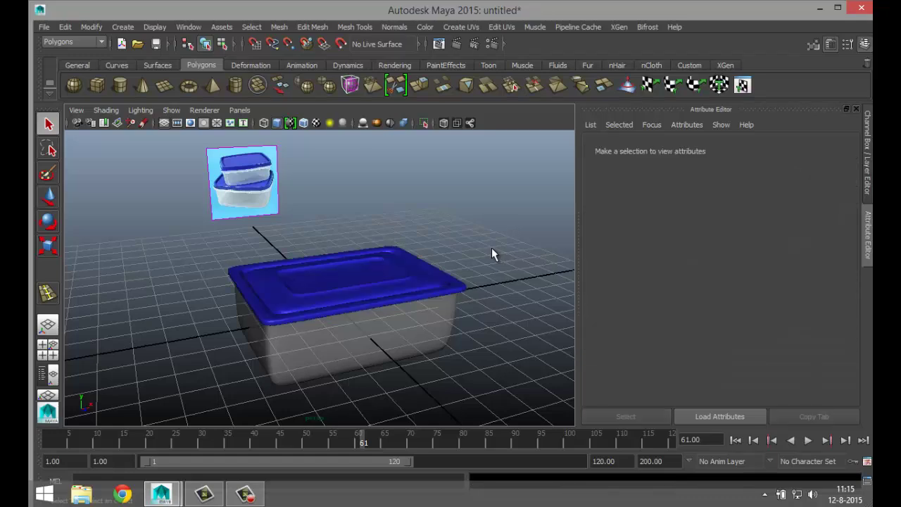
scroll(491, 247, up, 3)
scroll(491, 247, down, 4)
scroll(491, 247, up, 3)
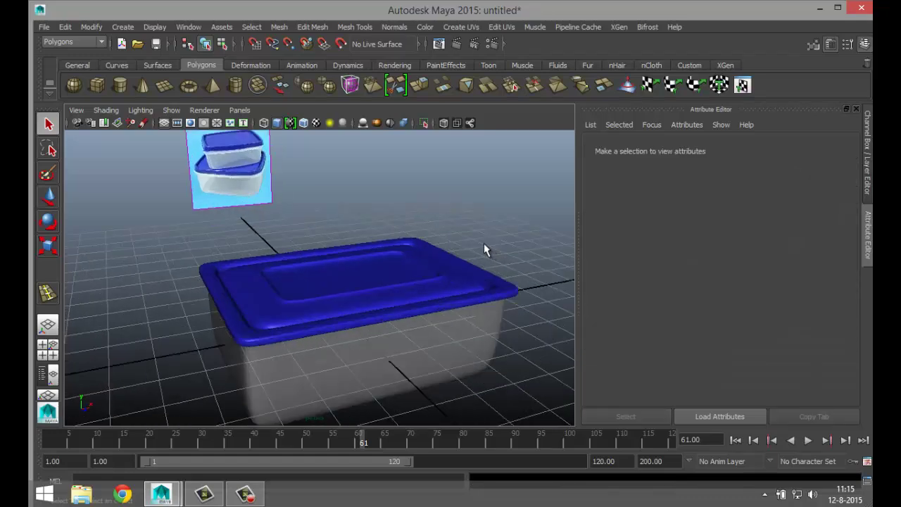
alt+drag(485, 232, 441, 290)
drag(160, 258, 482, 416)
right_drag(404, 194, 457, 178)
drag(147, 244, 533, 397)
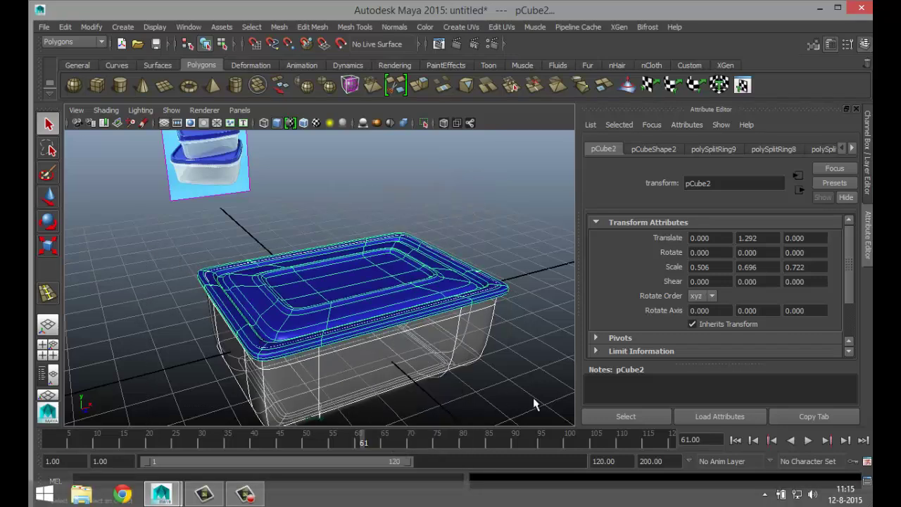
key(ctrl+d)
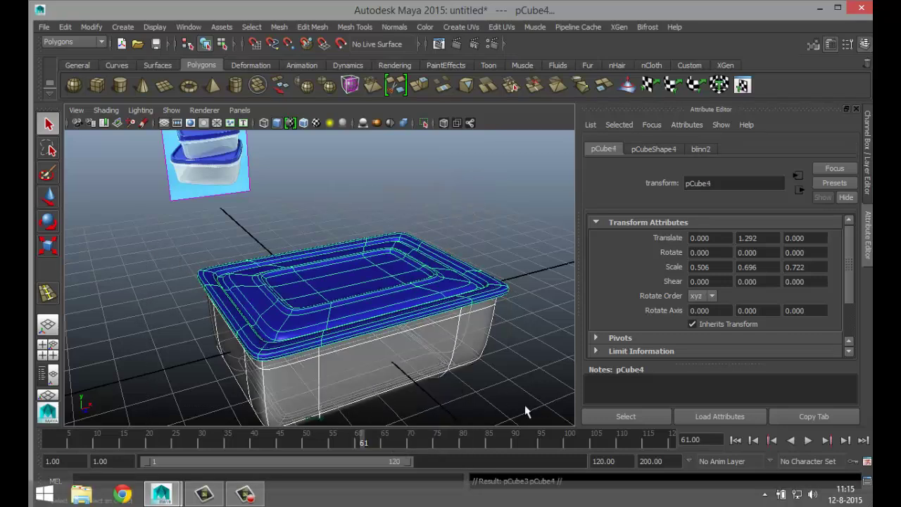
- Raise the duplicated container and lid to about 4.094 in Translate Y and rotate them about 15.2 degrees around the vertical axis
key(w)
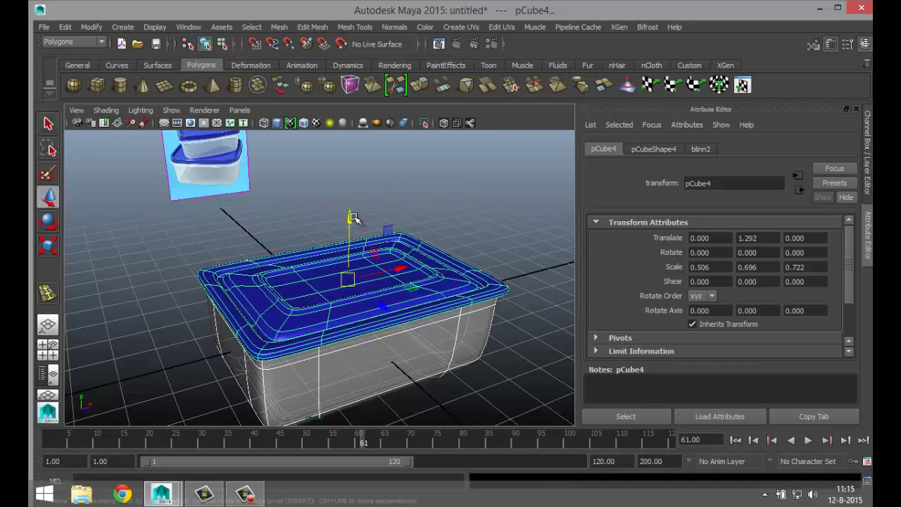
drag(349, 218, 348, 101)
key(e)
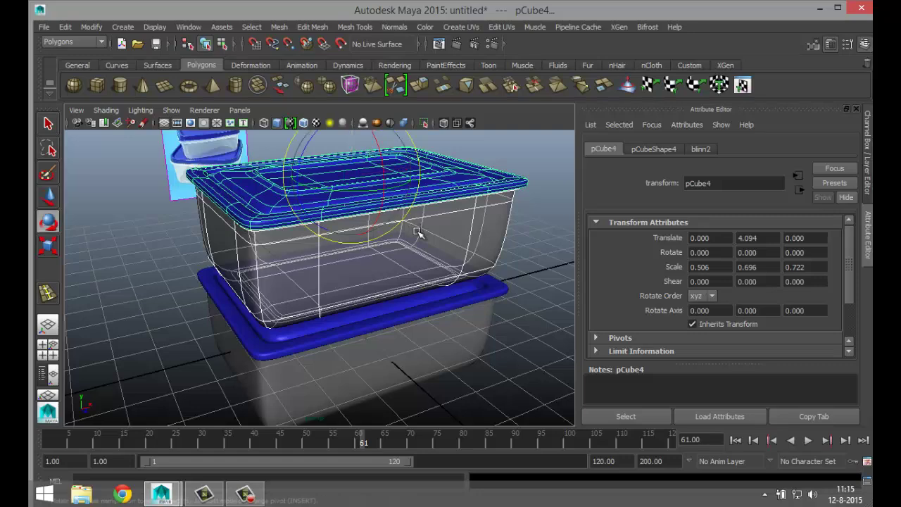
mouse_move(324, 190)
mouse_down()
mouse_move(343, 191)
mouse_move(345, 178)
mouse_move(323, 177)
mouse_up()
- Group the upper container with its lid and scale the group uniformly to about 0.748
key(r)
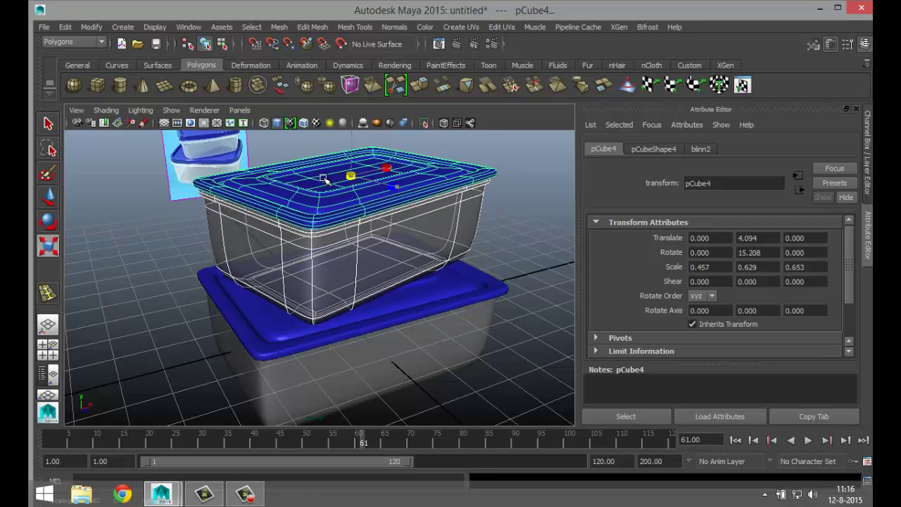
key(ctrl+z)
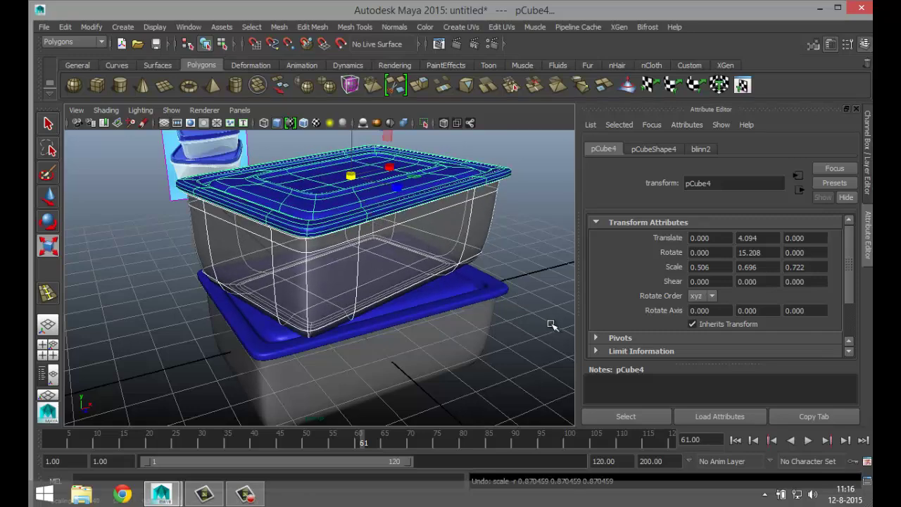
click(552, 276)
click(406, 235)
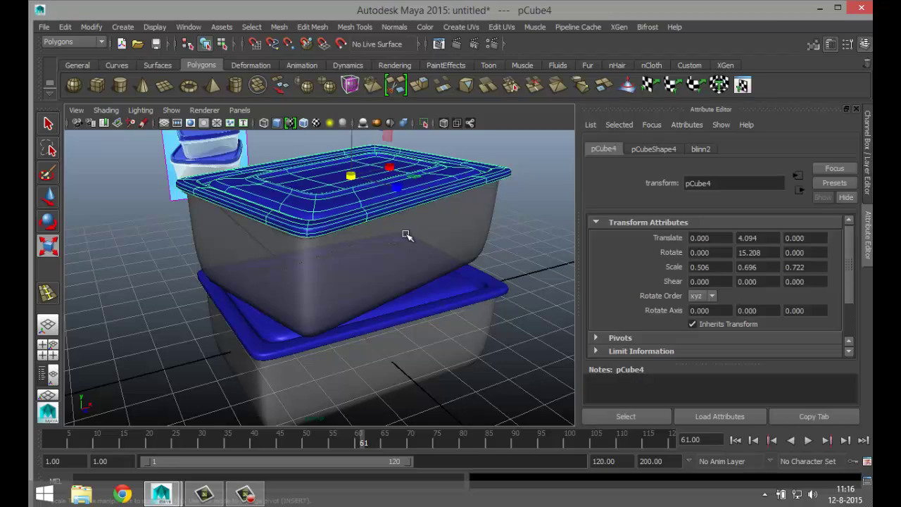
click(416, 242)
key(ctrl+g)
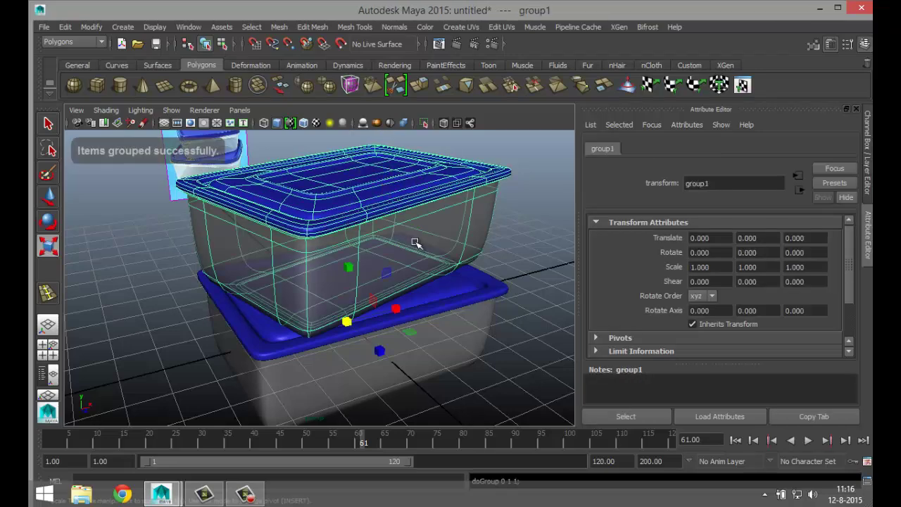
drag(347, 320, 288, 319)
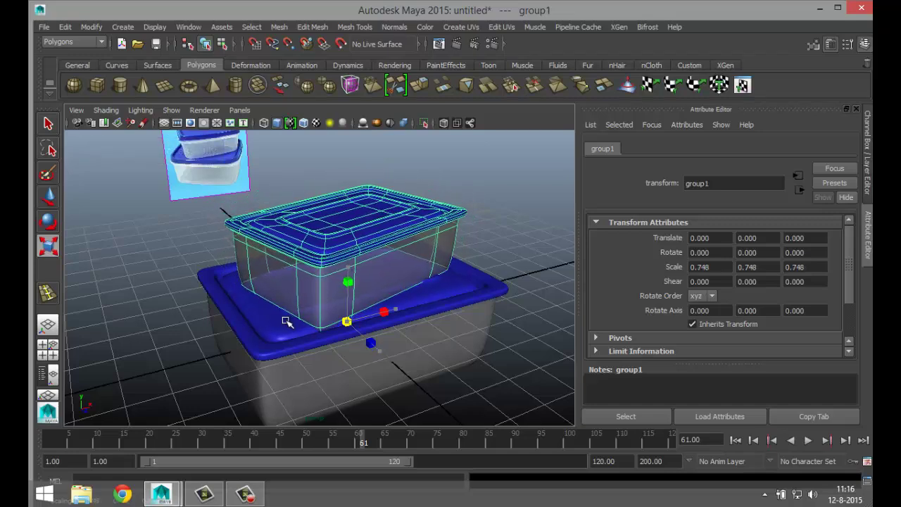
- Using the front view in wireframe, raise the smaller container group to about 0.272 in Translate Y above the lower lid
click(50, 351)
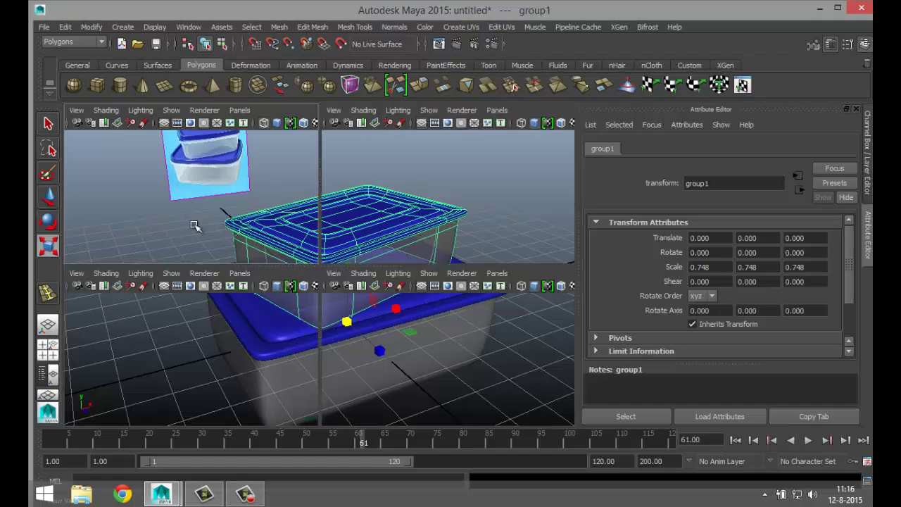
key(space)
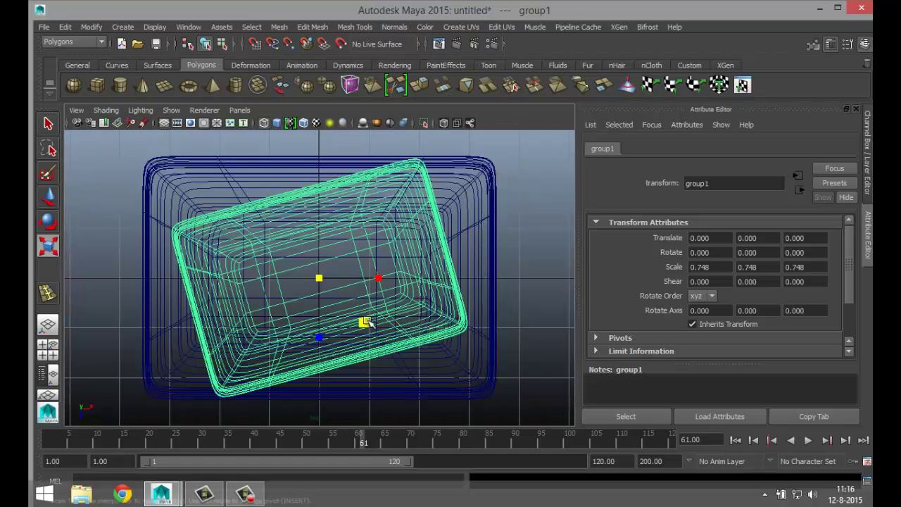
click(49, 355)
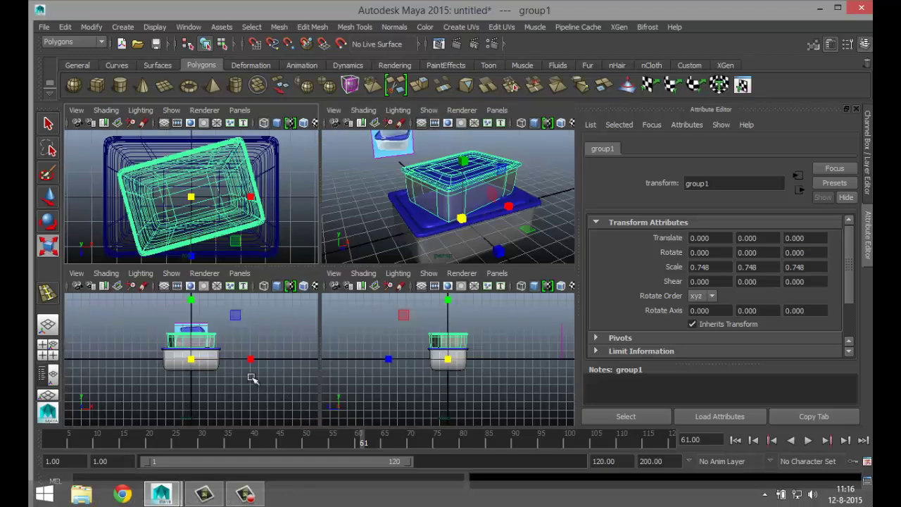
key(space)
key(f)
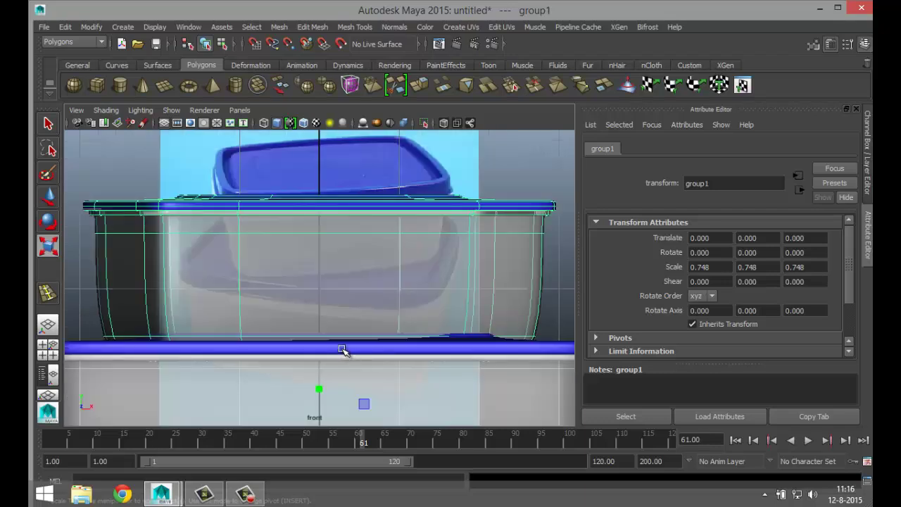
key(4)
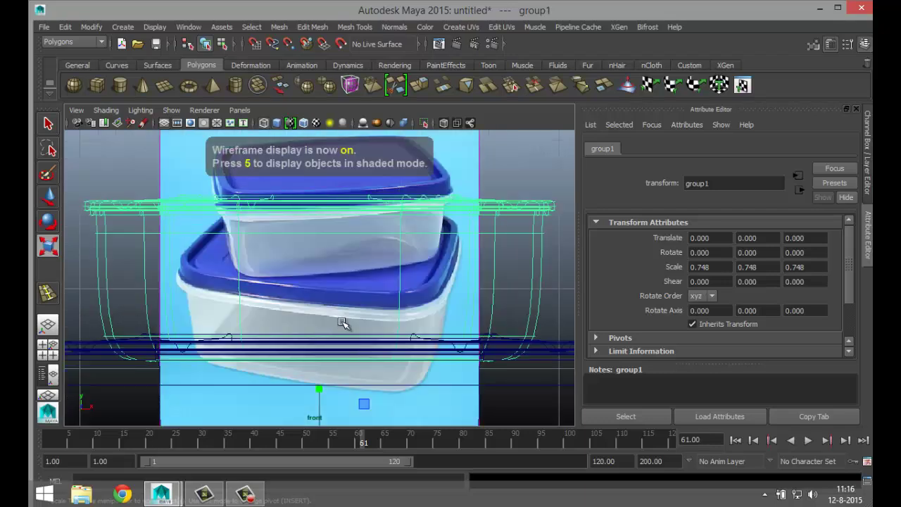
key(w)
scroll(376, 247, down, 5)
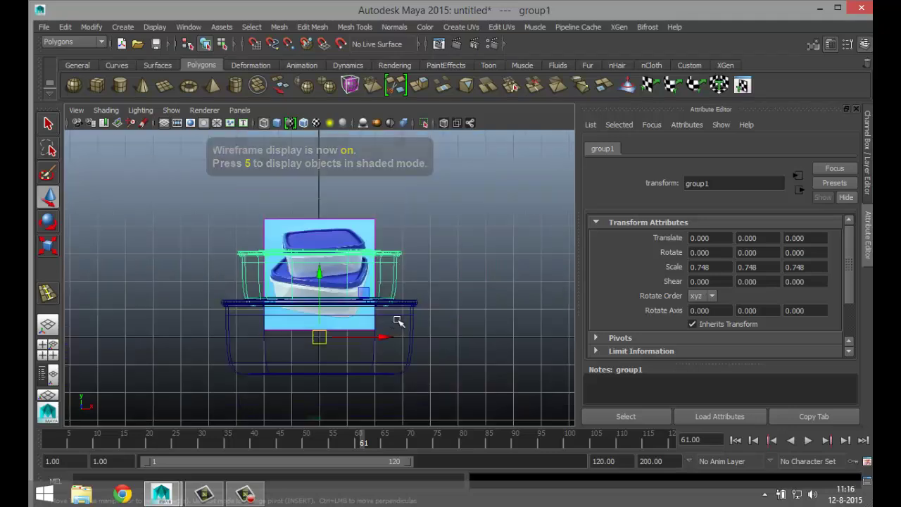
scroll(317, 287, up, 3)
drag(317, 297, 321, 288)
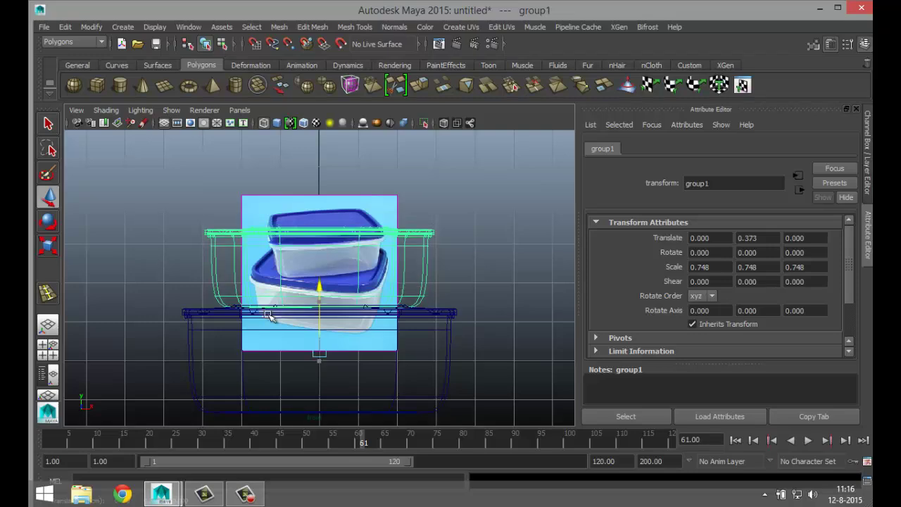
- Delete the reference image plane behind the containers in the perspective view
click(48, 345)
key(space)
scroll(243, 299, down, 4)
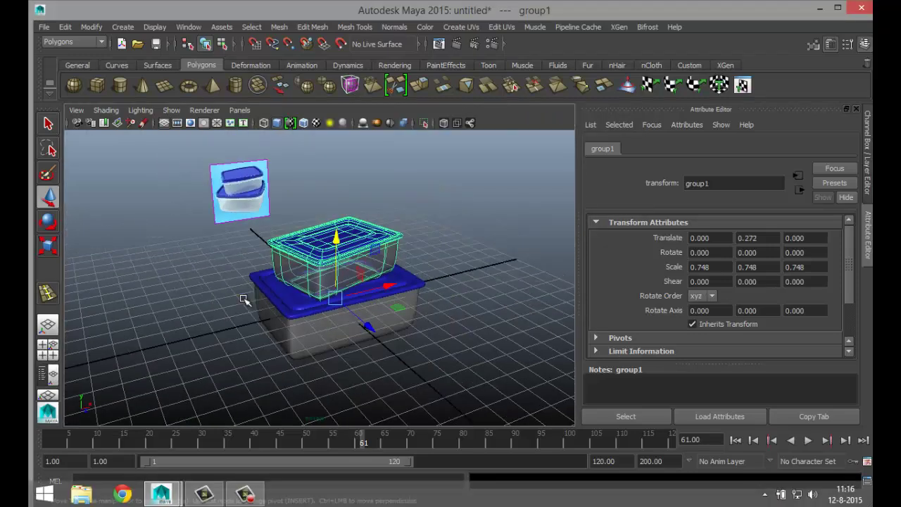
alt+middle_drag(216, 274, 394, 356)
click(340, 233)
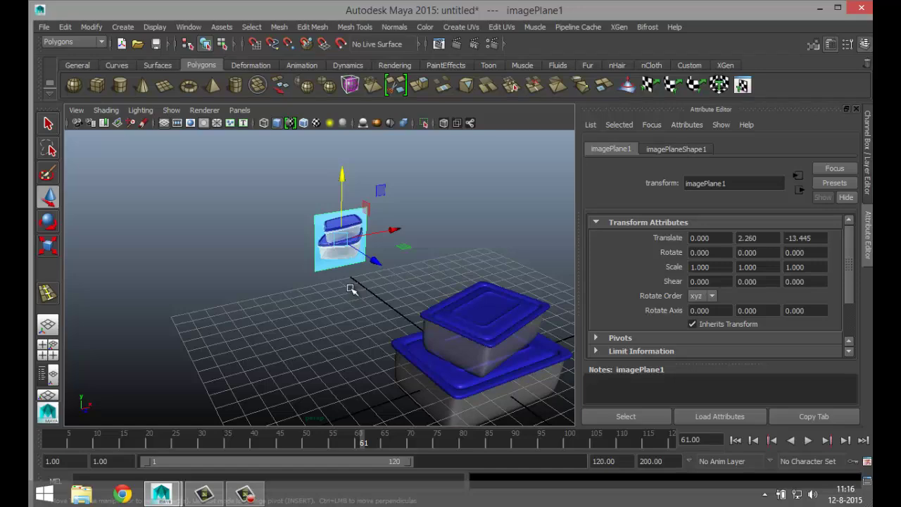
key(Delete)
- Select the upper container and its lid and fine-tune their height so the base rests on the lower lid
alt+middle_drag(346, 298, 177, 206)
scroll(378, 336, up, 3)
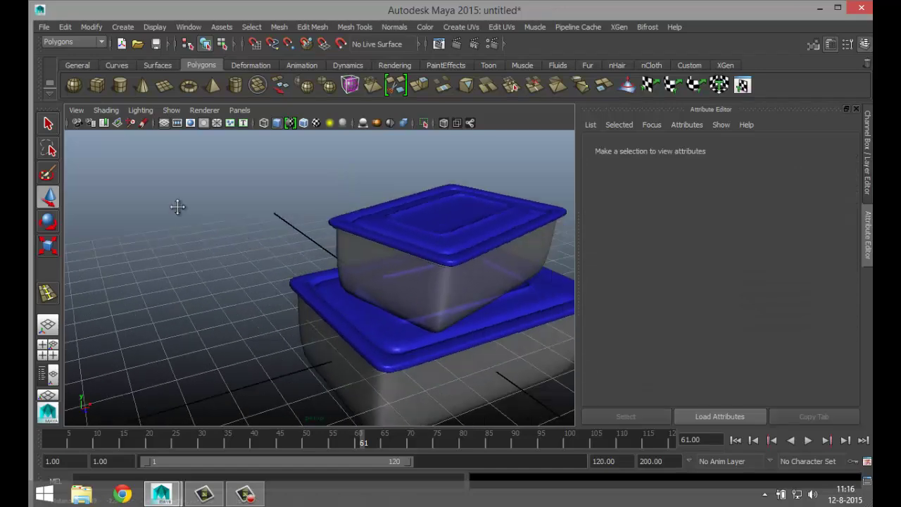
alt+right_drag(177, 207, 483, 339)
alt+middle_drag(483, 339, 302, 329)
alt+drag(301, 329, 330, 310)
scroll(330, 358, down, 10)
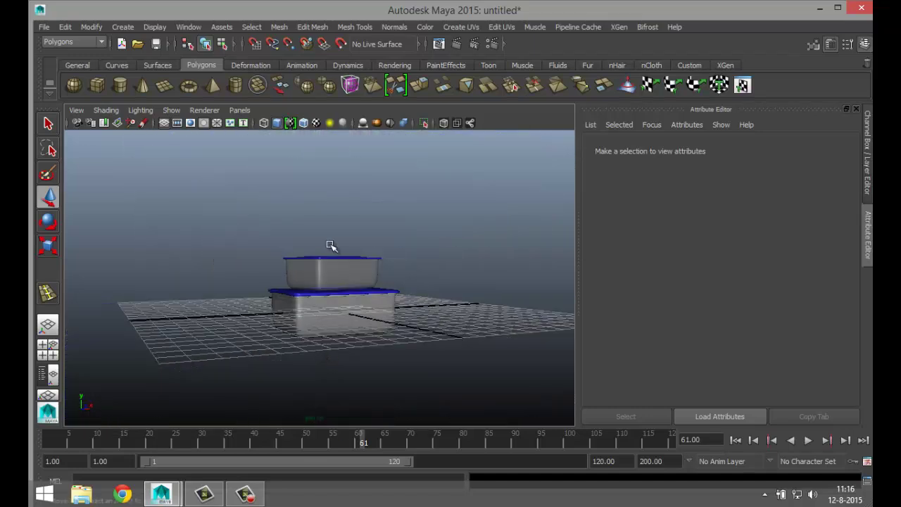
drag(299, 242, 325, 266)
key(f)
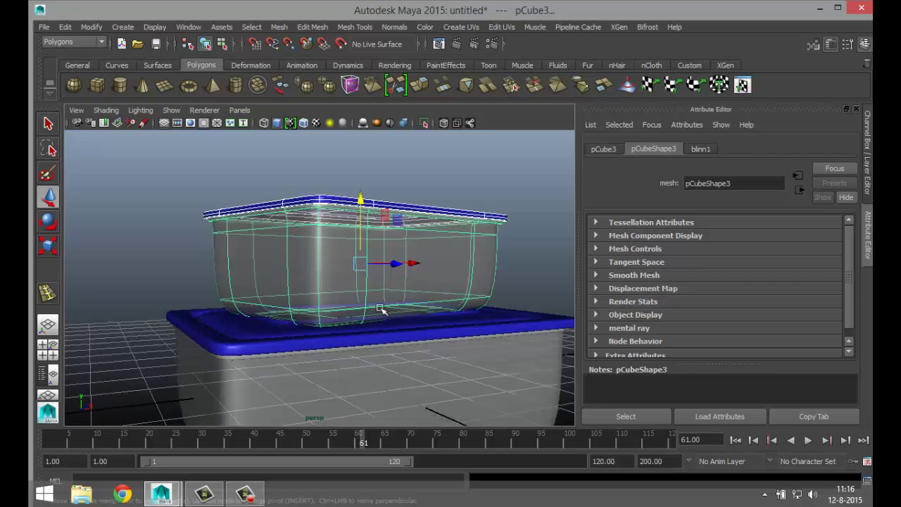
drag(373, 191, 372, 184)
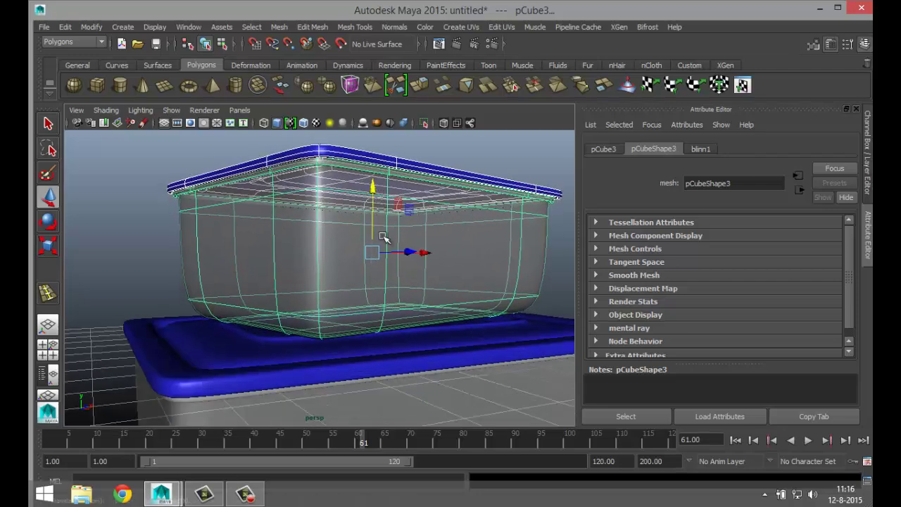
alt+drag(386, 239, 407, 268)
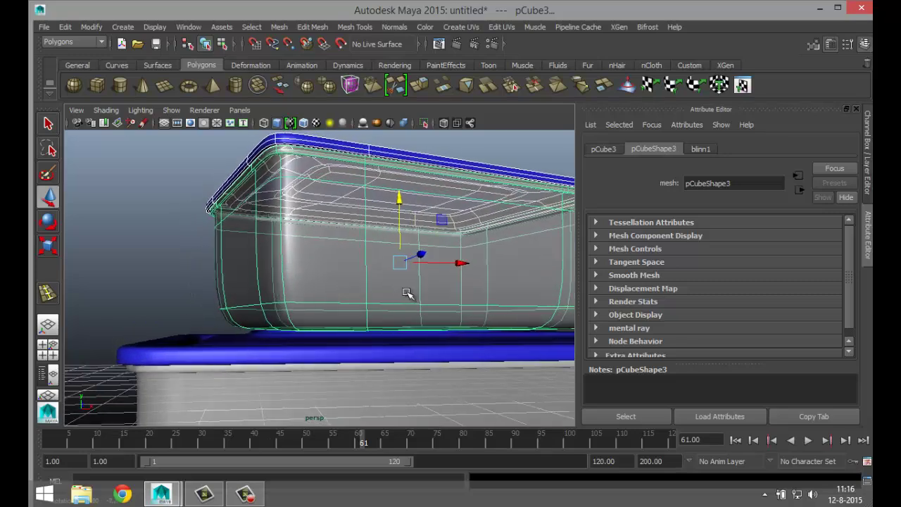
drag(398, 206, 398, 207)
- Select both containers with their lids and group them together
alt+drag(221, 284, 296, 333)
scroll(317, 345, down, 5)
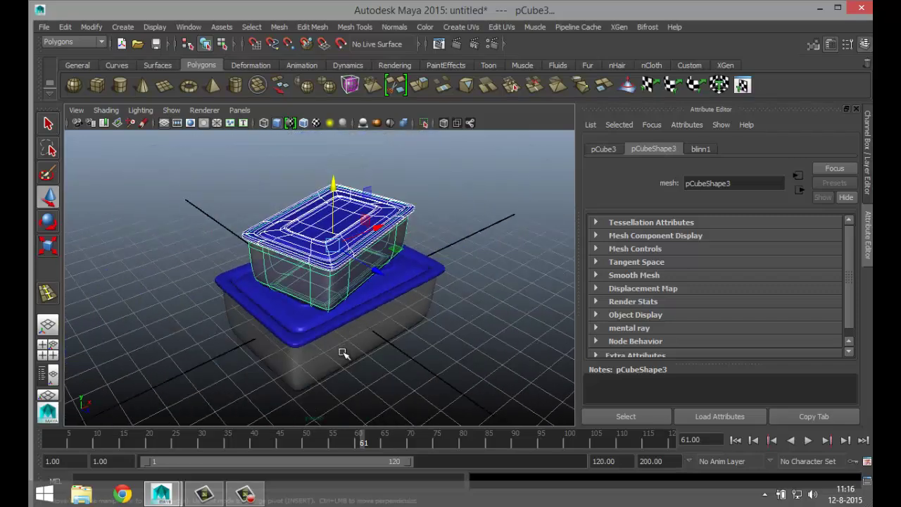
alt+drag(470, 371, 446, 368)
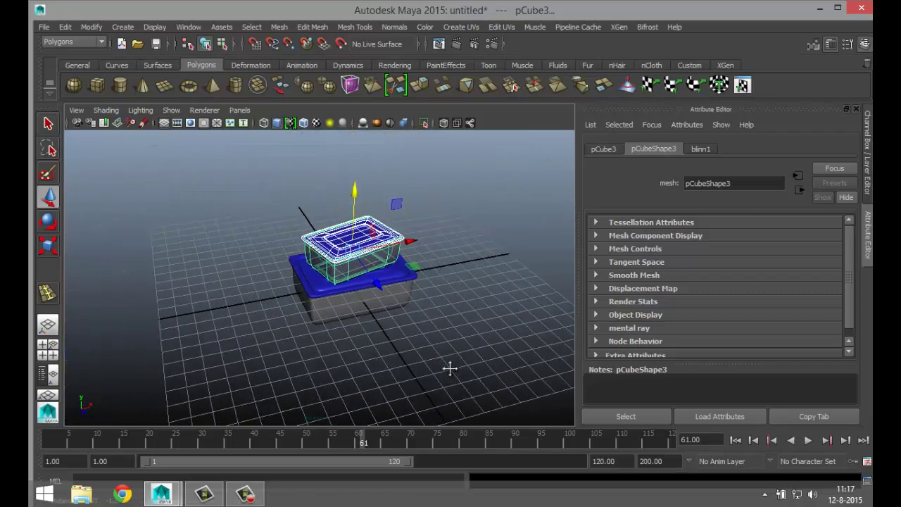
scroll(447, 368, up, 2)
drag(242, 206, 508, 421)
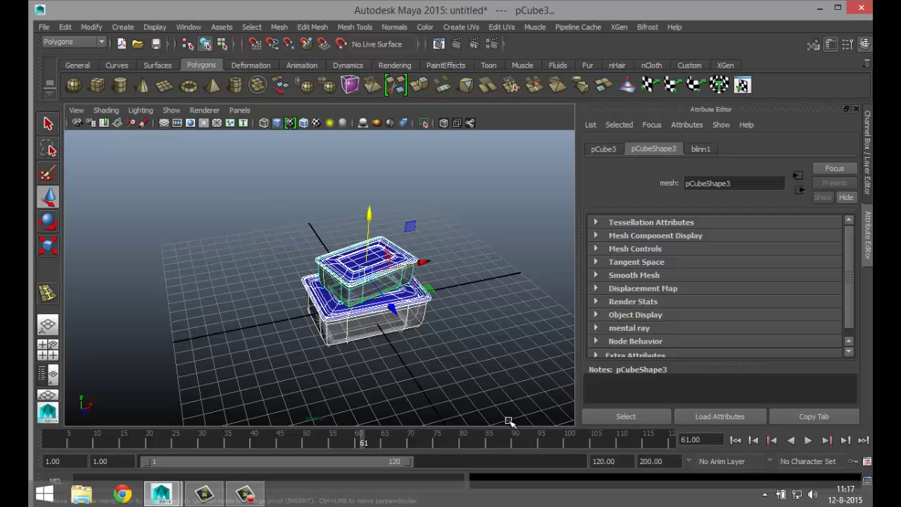
key(ctrl+g)
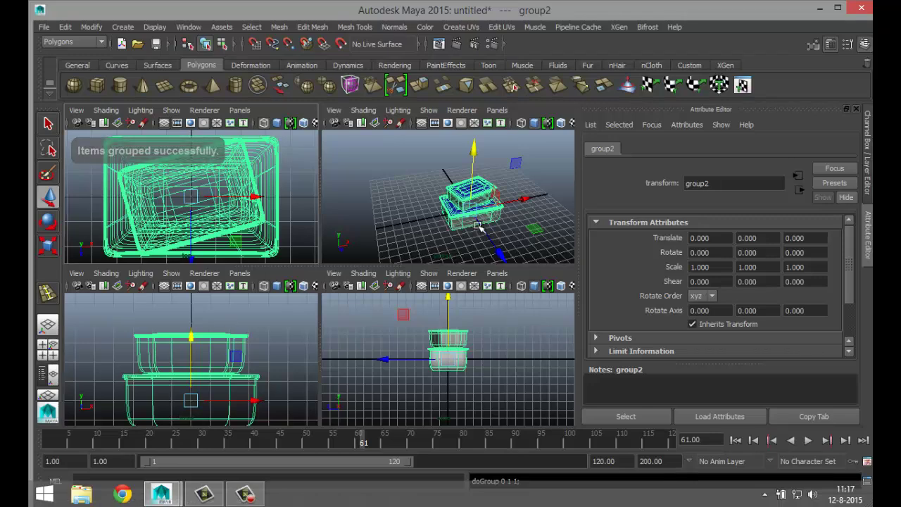
- In the side view, raise the whole stack to about 1.397 in Translate Y so its base sits on the grid
key(space)
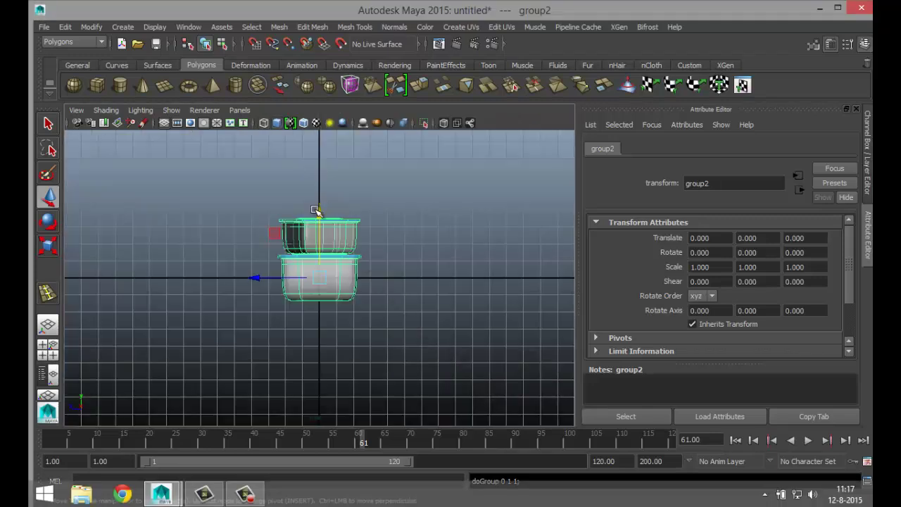
drag(316, 210, 324, 192)
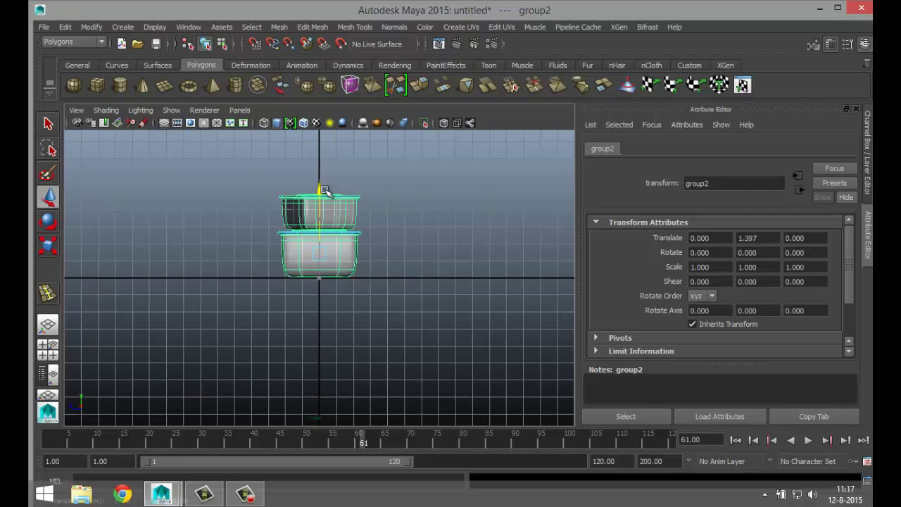
click(47, 349)
key(space)
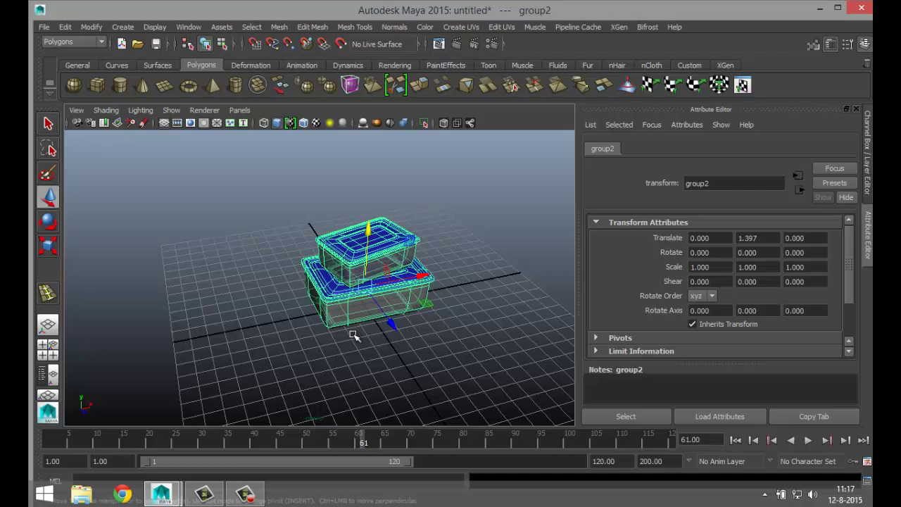
- Create a large flat polygon cylinder around the container stack, about 34.3 in radius and 5.7 in height
scroll(350, 336, up, 4)
scroll(304, 333, down, 5)
mouse_move(307, 349)
alt+mouse_down()
mouse_move(342, 322)
mouse_move(396, 312)
mouse_move(396, 355)
mouse_move(346, 373)
mouse_move(328, 372)
mouse_move(350, 358)
mouse_move(342, 366)
mouse_move(293, 354)
alt+mouse_up()
scroll(293, 354, down, 4)
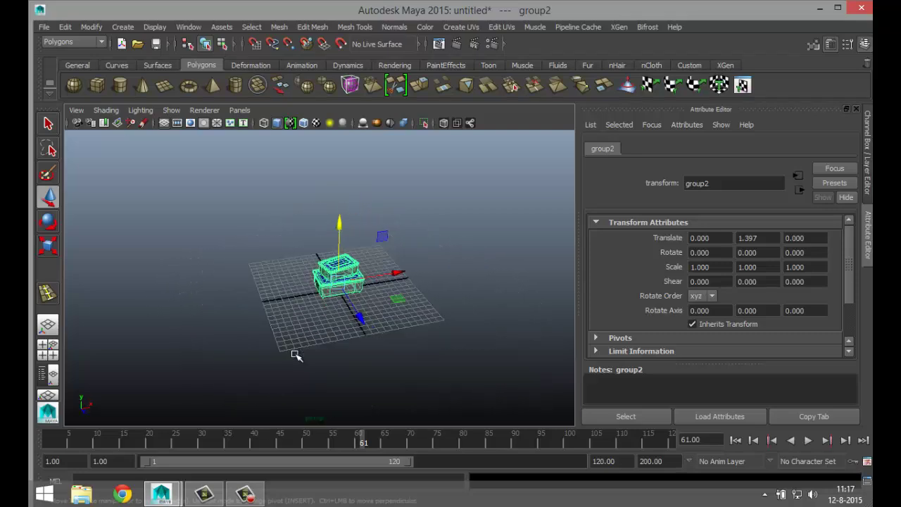
scroll(294, 355, up, 2)
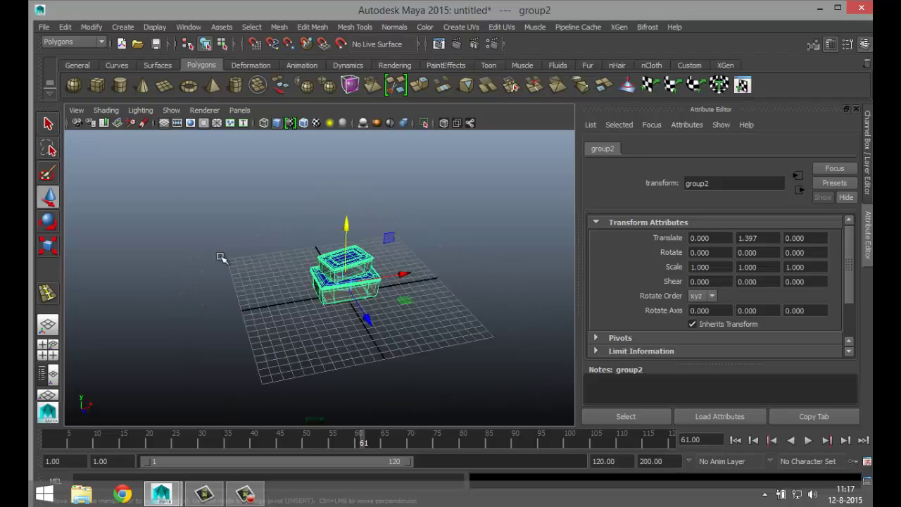
click(119, 85)
drag(350, 359, 701, 368)
alt+middle_drag(453, 342, 438, 257)
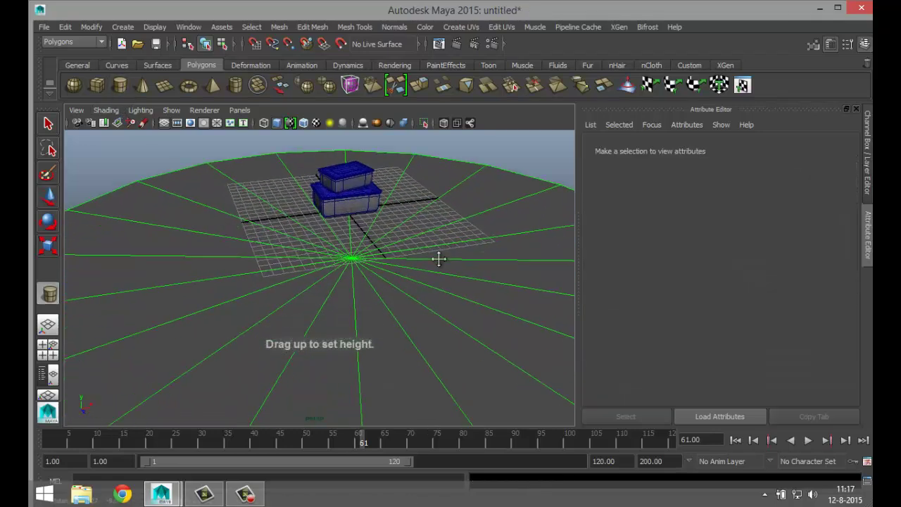
drag(439, 278, 438, 237)
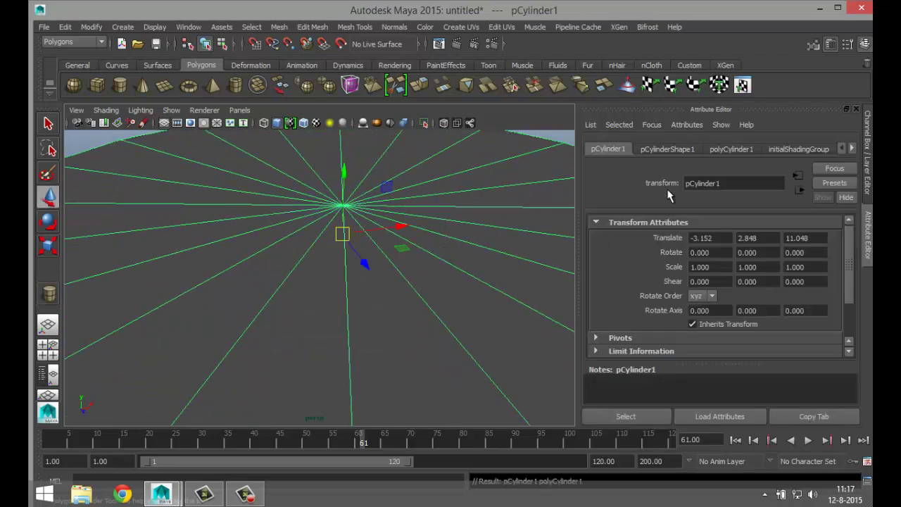
- Center the cylinder at the origin by setting its Translate X, Y and Z to 0
click(710, 238)
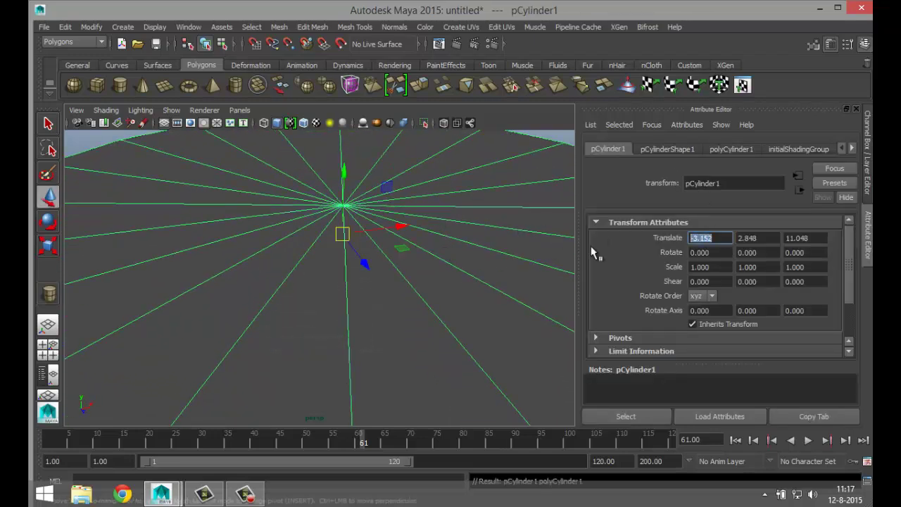
click(774, 238)
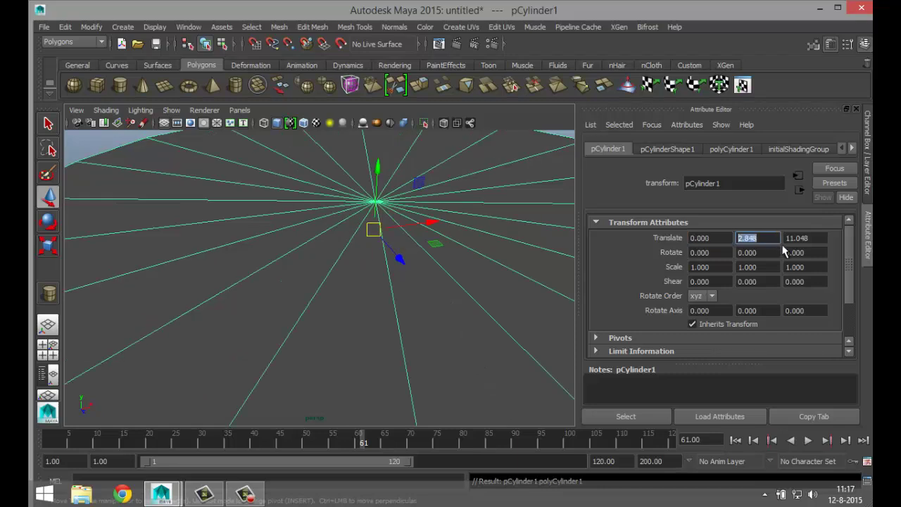
key(Tab)
text(0)
click(767, 238)
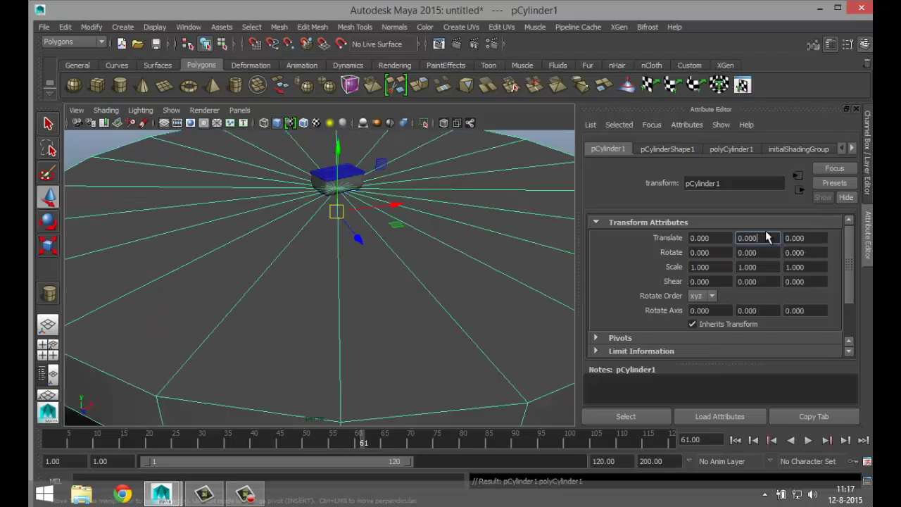
- Set the cylinder's Subdivisions Caps to 0 and Subdivisions Axis to 40
click(713, 151)
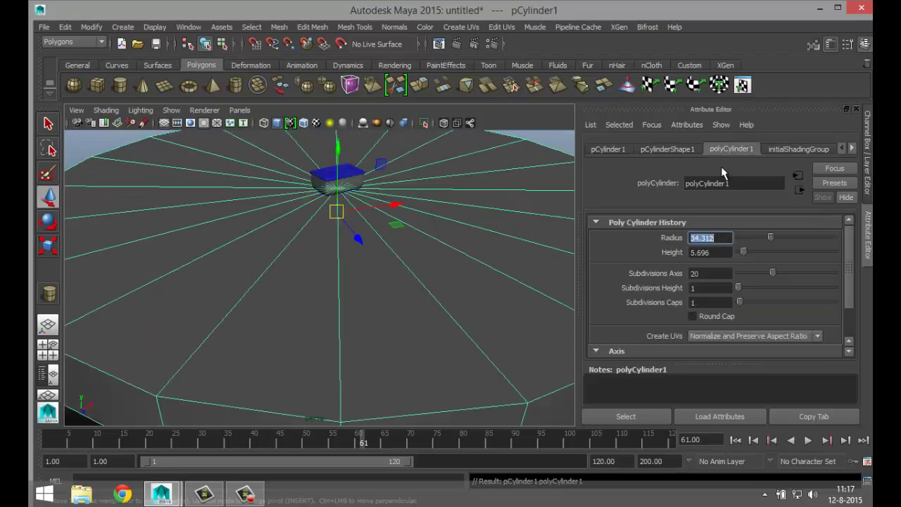
click(709, 302)
text(0)
click(713, 273)
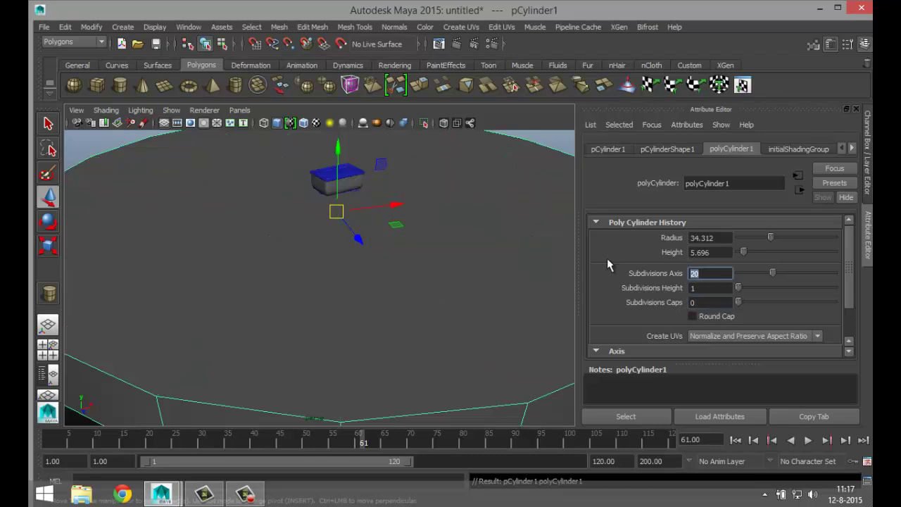
key(Return)
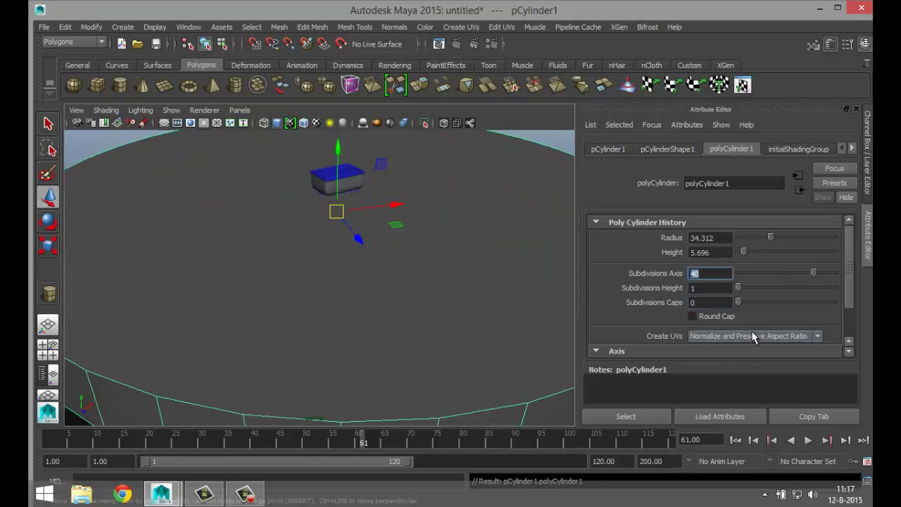
- Delete the cylinder's top cap face so that its inside is open
right_drag(460, 193, 478, 229)
click(494, 272)
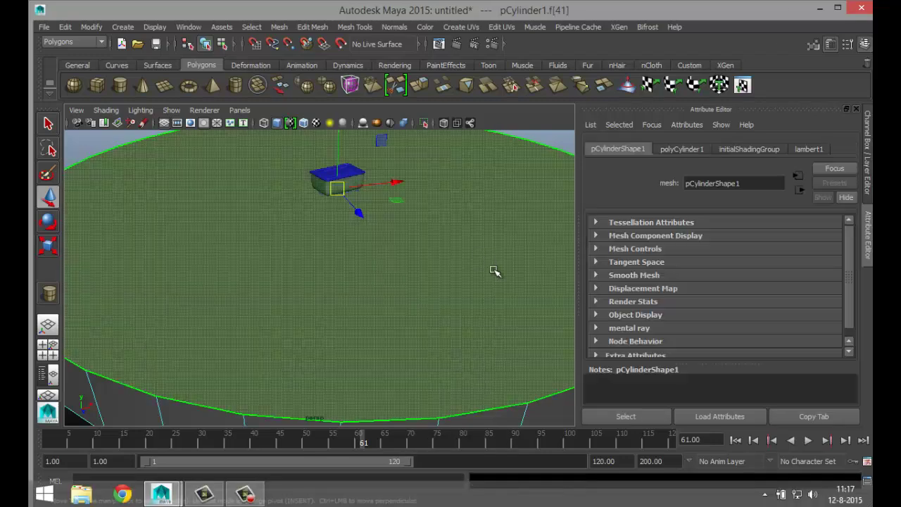
scroll(494, 272, down, 5)
scroll(493, 307, down, 5)
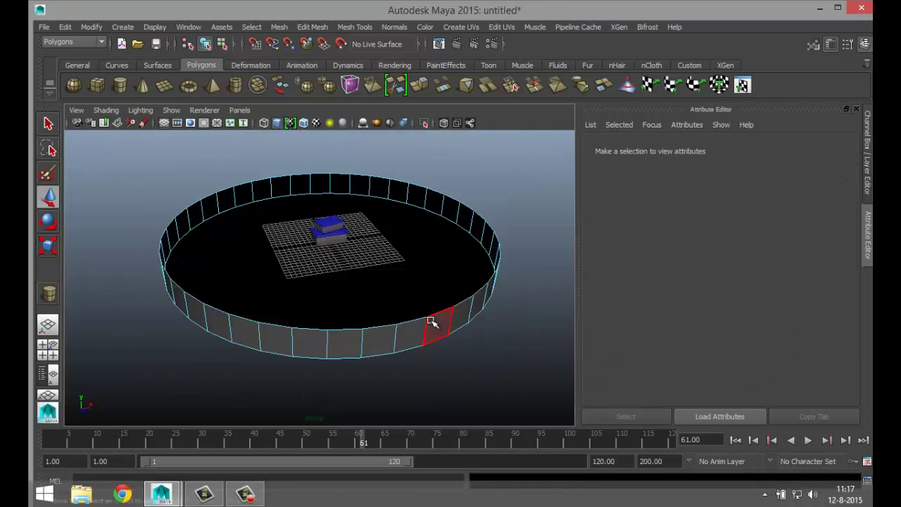
- Return the open cylinder to object selection and reverse its normals so the faces point inward
right_drag(436, 328, 500, 185)
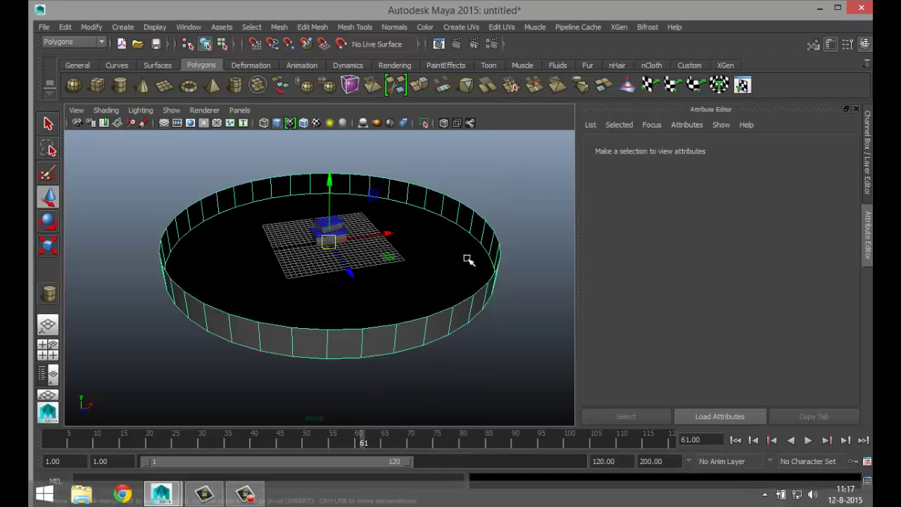
click(390, 26)
click(426, 121)
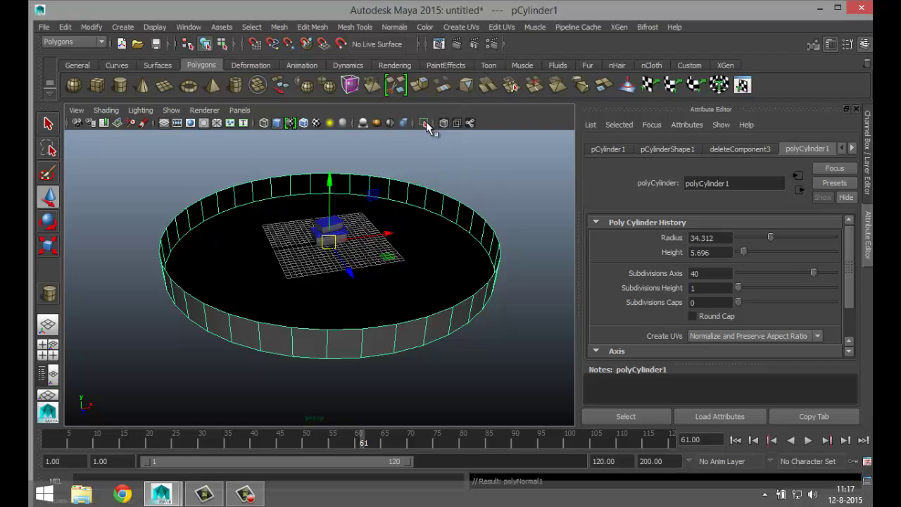
click(502, 191)
scroll(481, 240, up, 5)
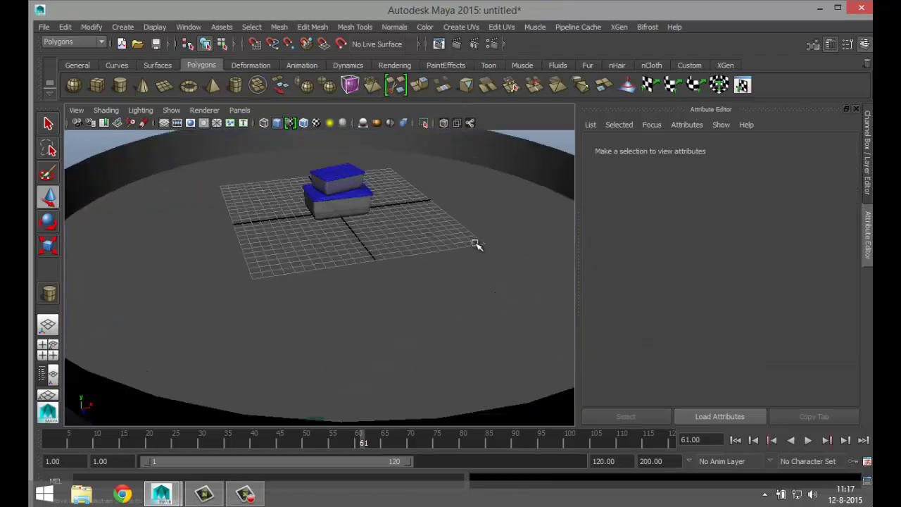
- Select the cylinder's whole top rim edge loop and raise it to make the surrounding wall taller
alt+drag(455, 265, 398, 295)
right_drag(398, 297, 398, 164)
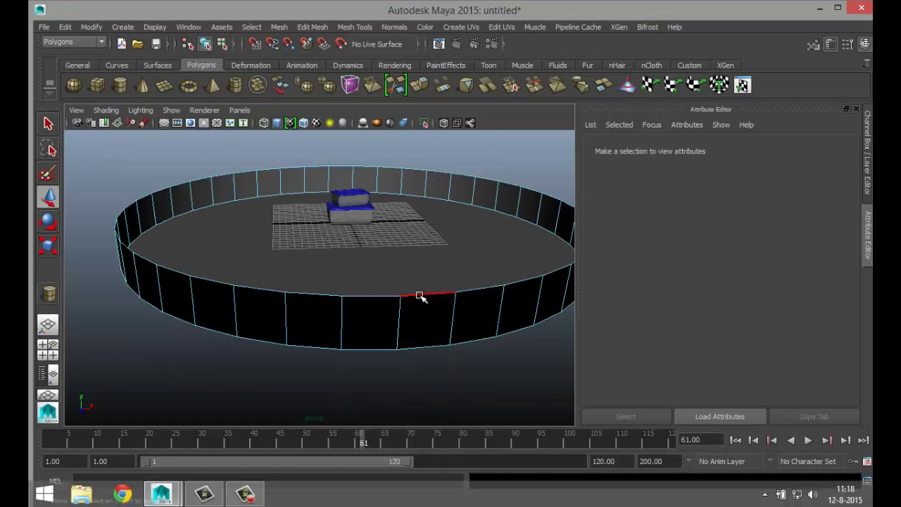
double_click(419, 296)
alt+right_drag(354, 141, 314, 352)
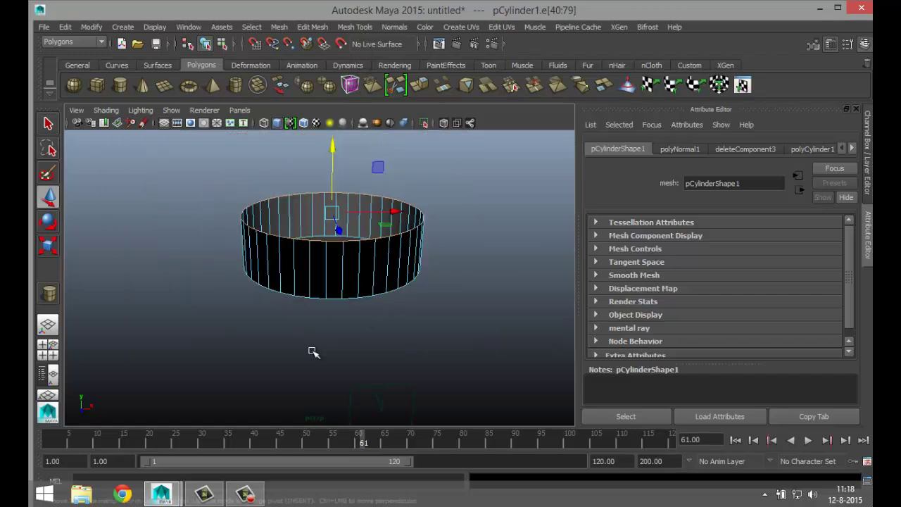
- Reselect the whole cylinder and examine its extent around the containers in the top and perspective views
click(47, 345)
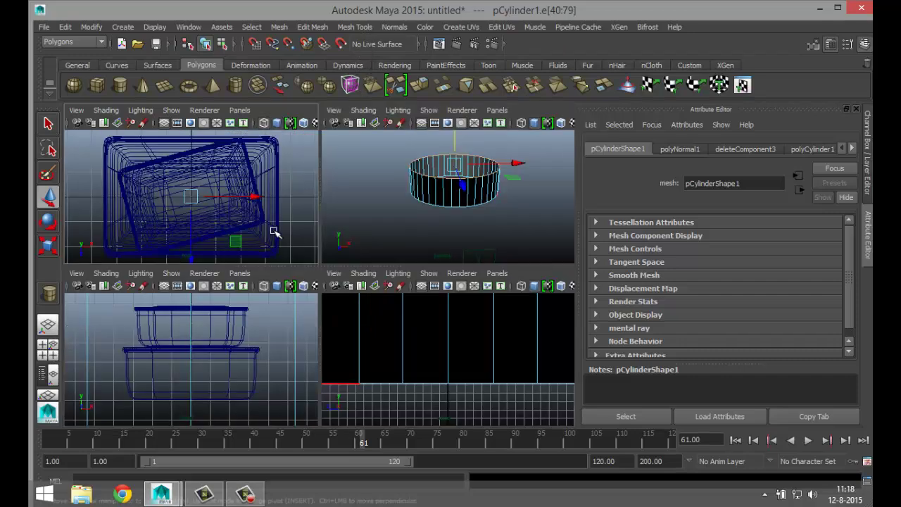
key(space)
scroll(415, 317, down, 12)
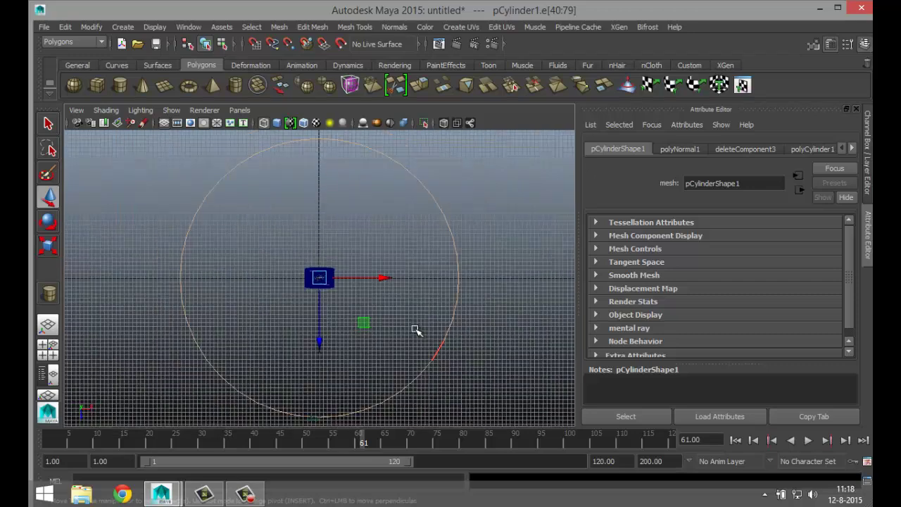
right_drag(418, 241, 418, 230)
click(416, 242)
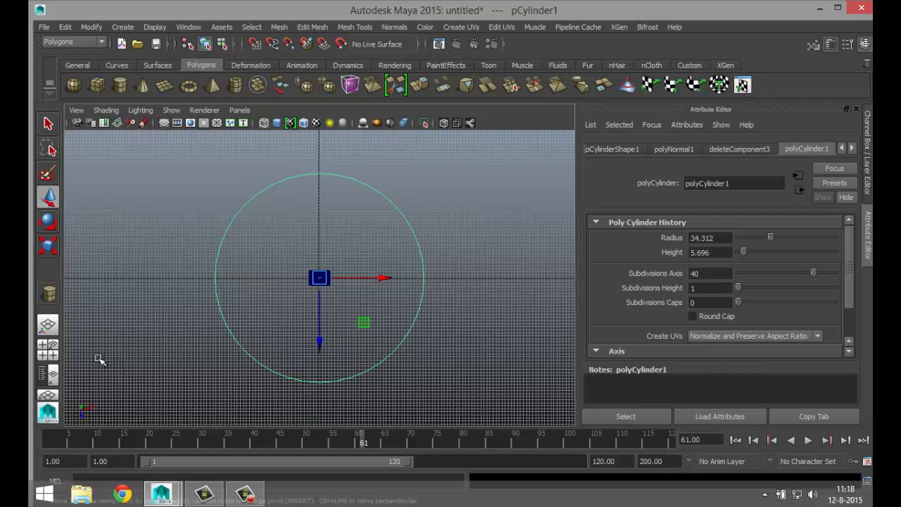
click(48, 345)
key(space)
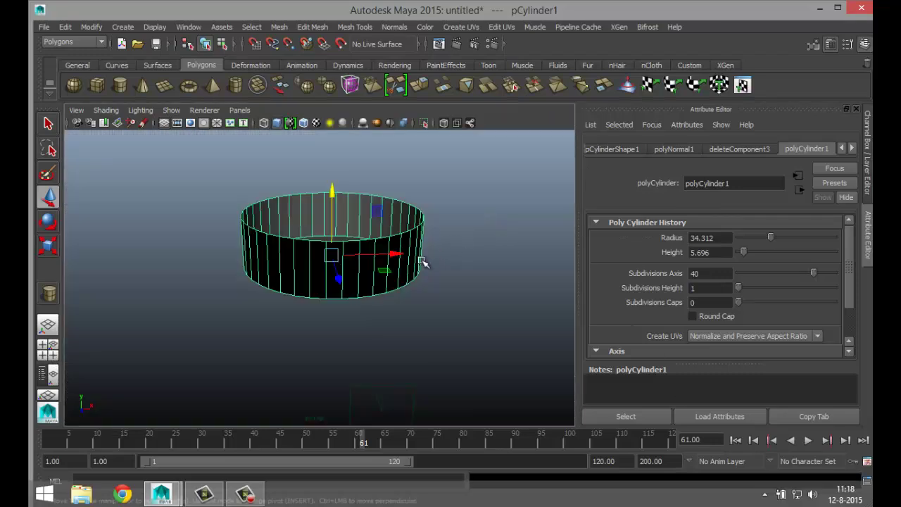
alt+drag(420, 277, 426, 319)
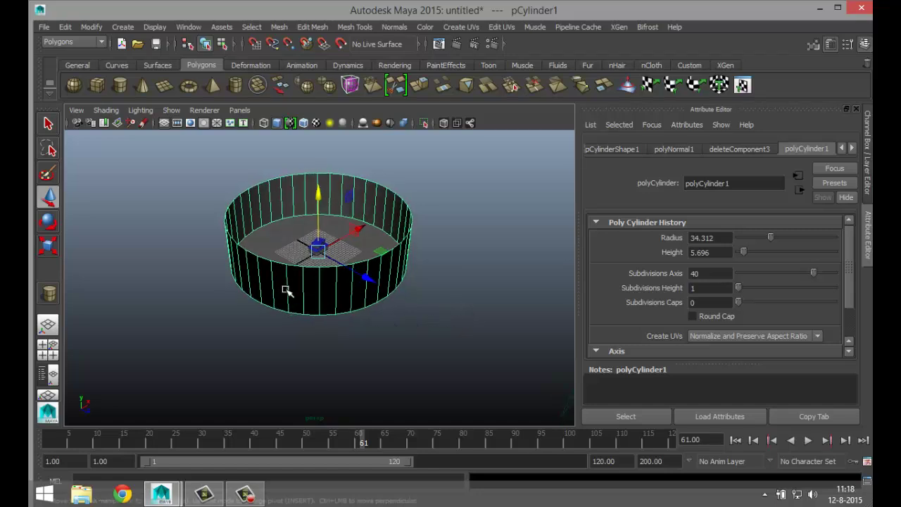
alt+drag(296, 318, 347, 325)
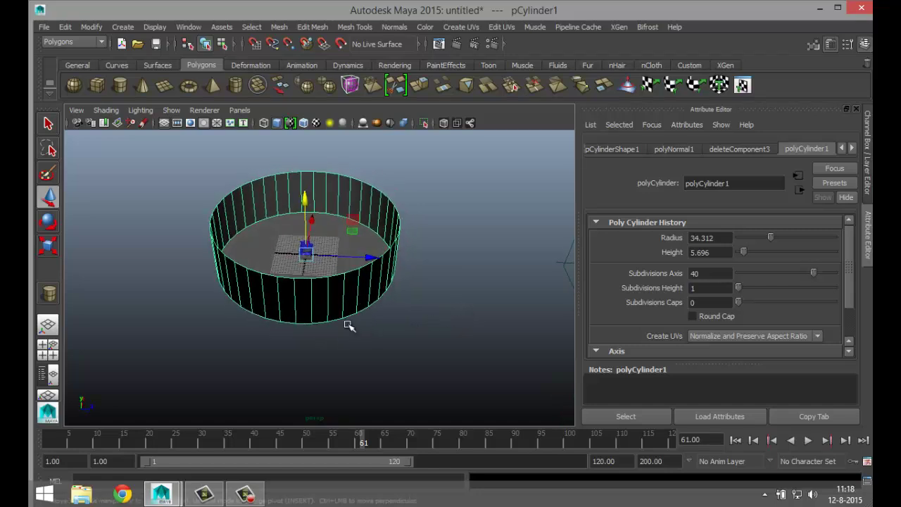
- Select the wall faces along the front half of the cylinder and delete them, keeping the floor and back wall
right_drag(308, 302, 304, 252)
click(303, 298)
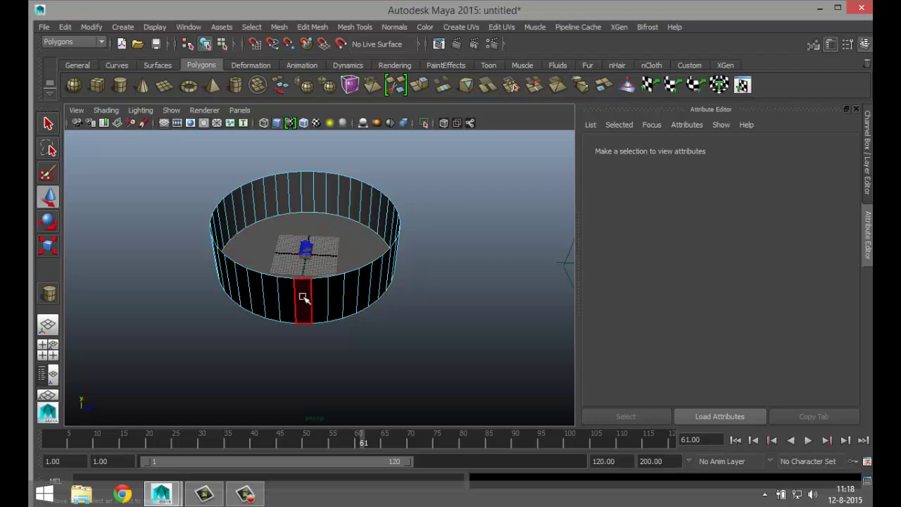
click(303, 297)
alt+drag(428, 302, 185, 274)
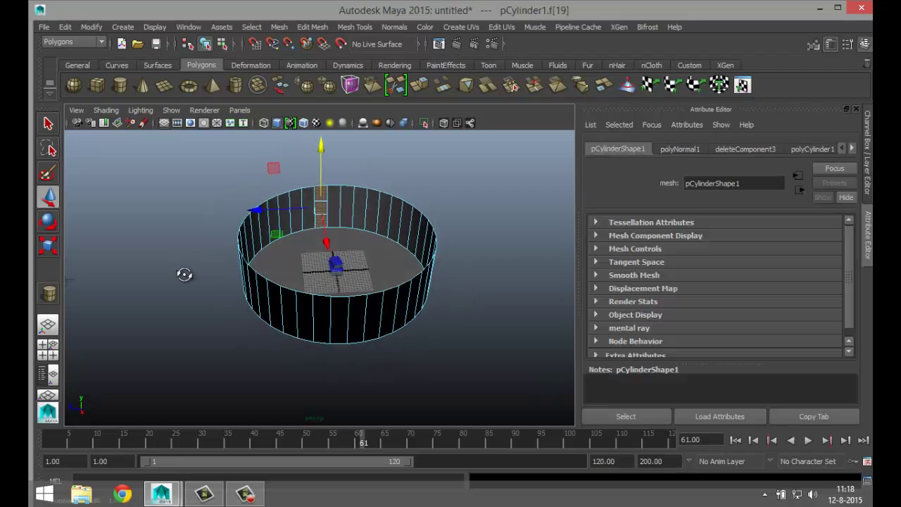
double_click(335, 319)
alt+drag(335, 318, 389, 348)
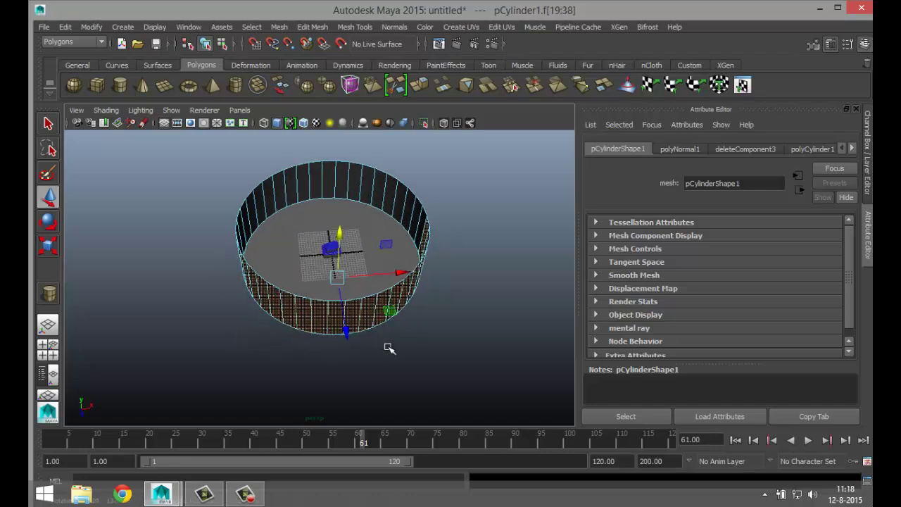
key(Delete)
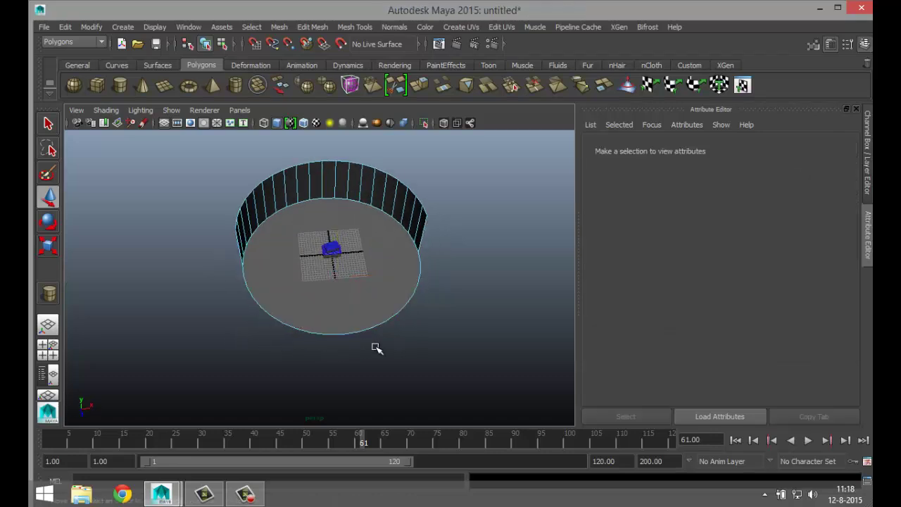
- Select all the edges where the curved back wall meets the floor and bevel them
scroll(374, 350, up, 5)
alt+drag(366, 342, 388, 423)
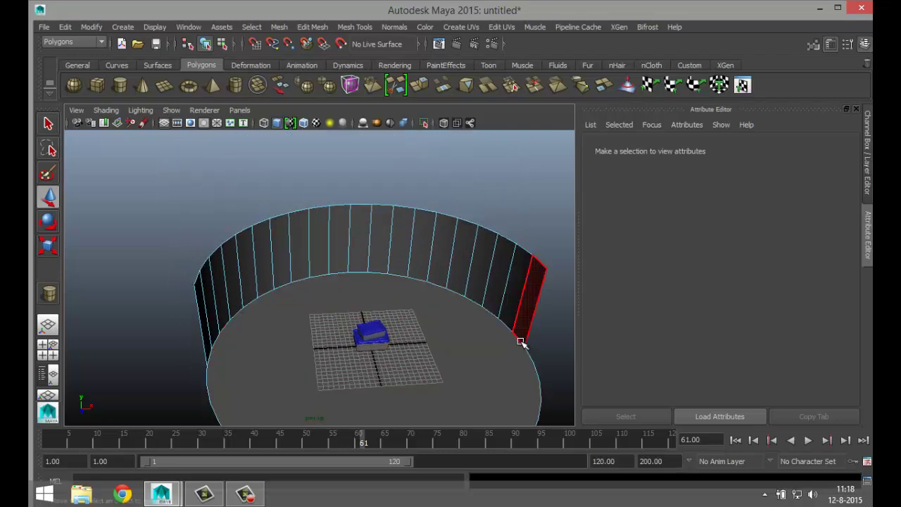
right_drag(520, 341, 518, 171)
click(521, 335)
alt+drag(394, 368, 321, 370)
click(225, 310)
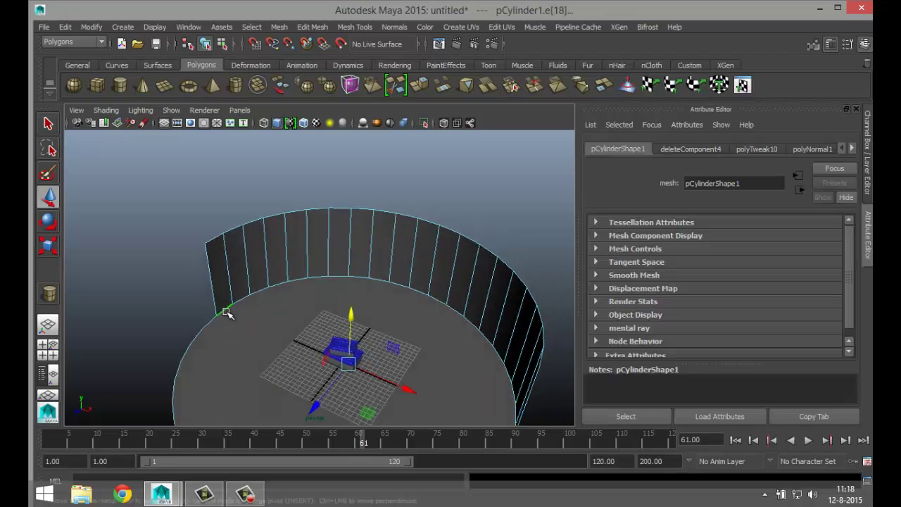
click(243, 300)
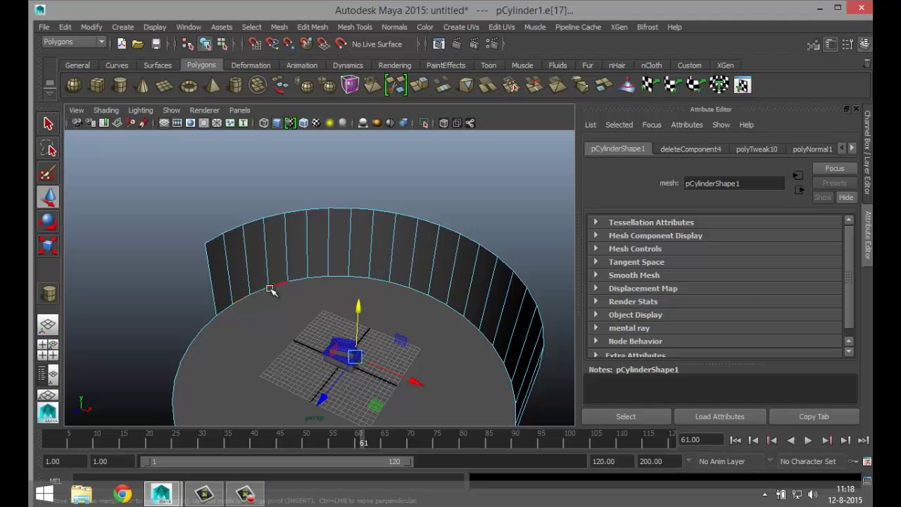
shift+click(270, 290)
alt+drag(261, 295, 255, 331)
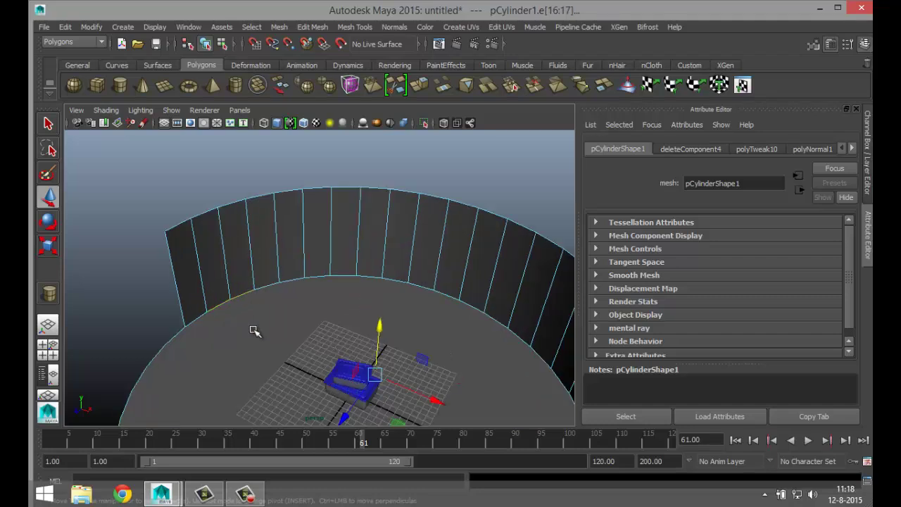
shift+click(194, 322)
shift+click(292, 281)
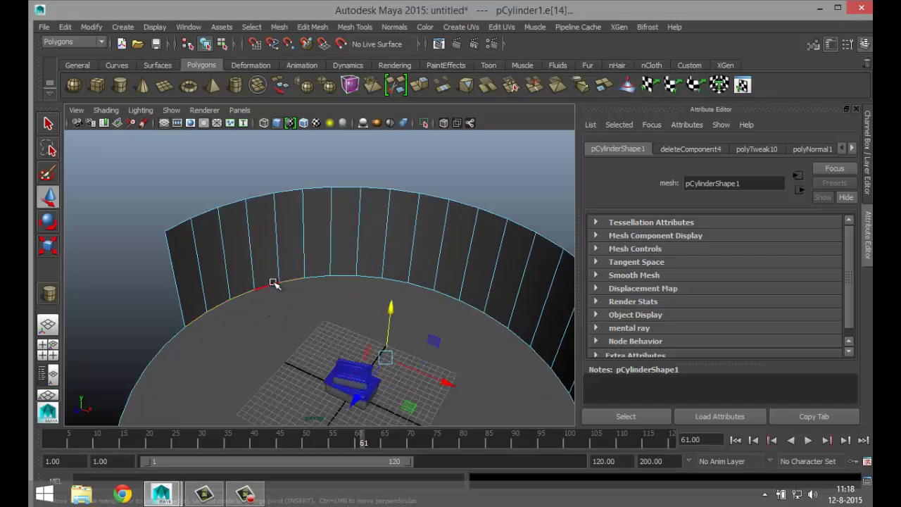
shift+click(271, 282)
click(404, 281)
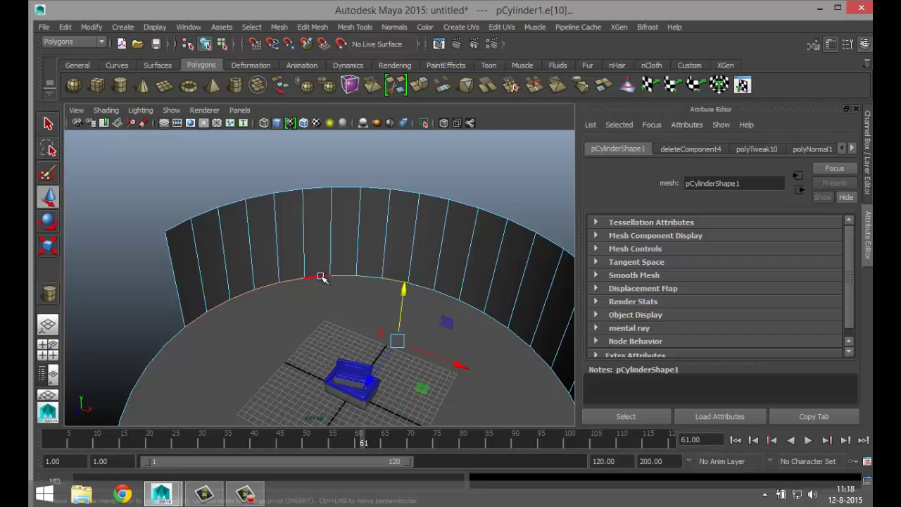
shift+double_click(366, 274)
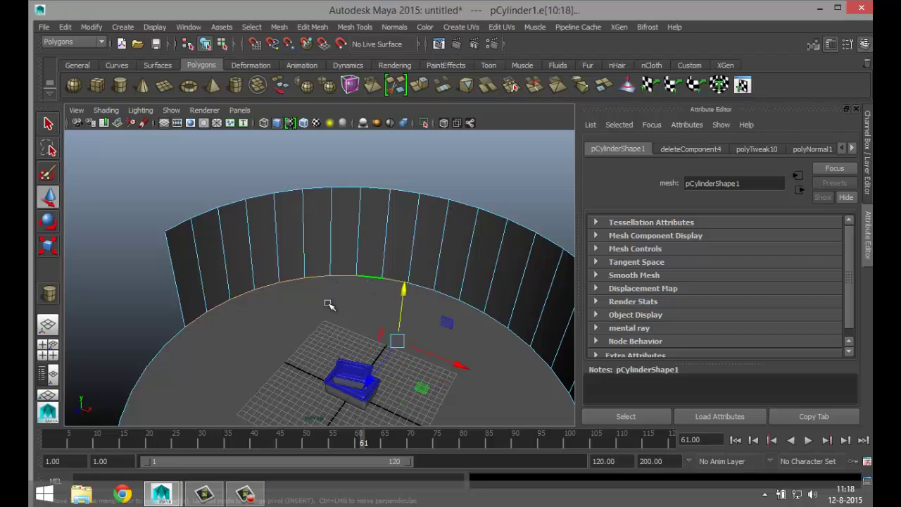
alt+drag(290, 307, 365, 270)
shift+click(369, 263)
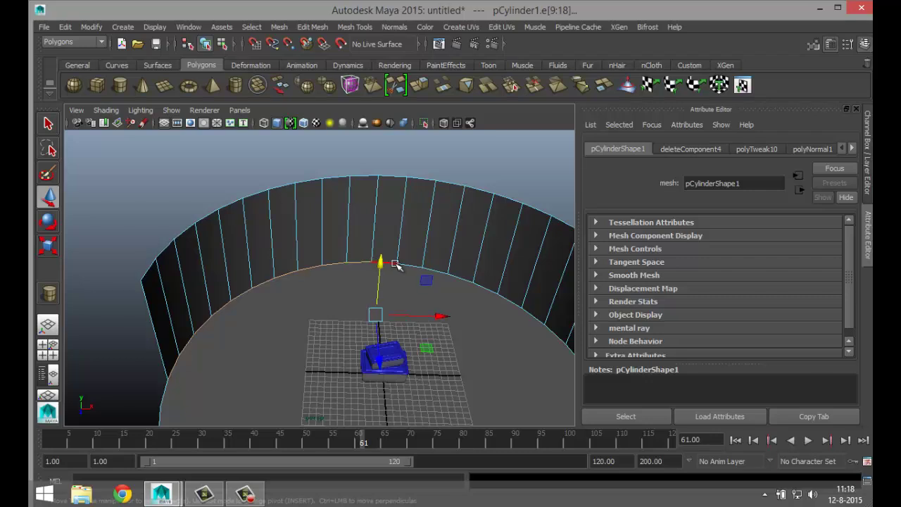
shift+click(419, 271)
shift+click(443, 276)
shift+click(468, 283)
alt+drag(505, 345, 506, 288)
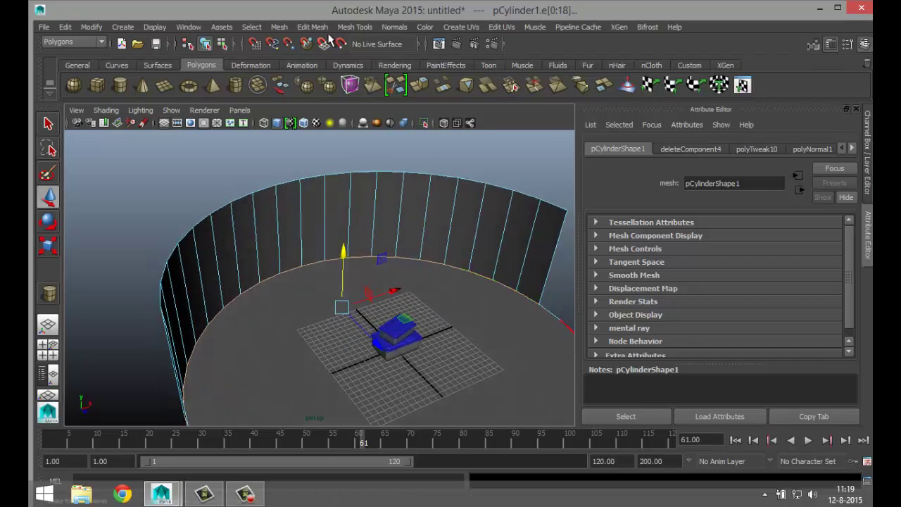
click(304, 27)
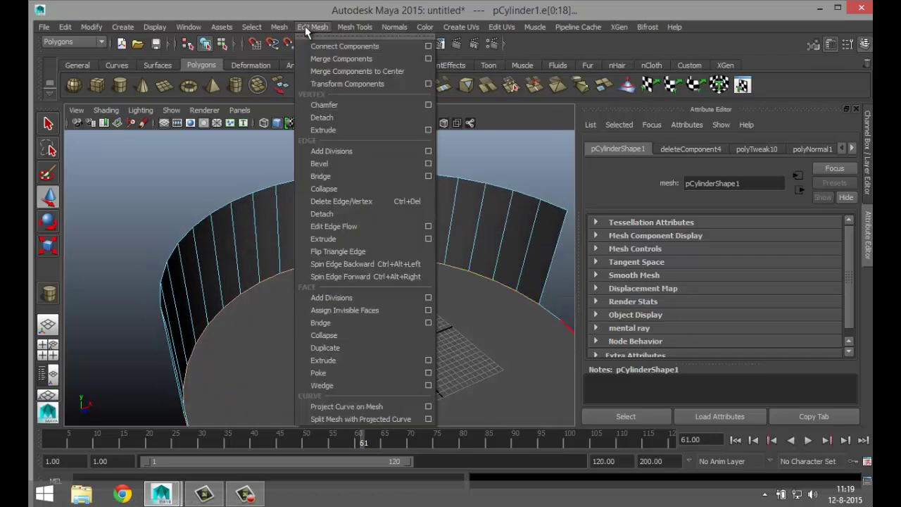
click(339, 163)
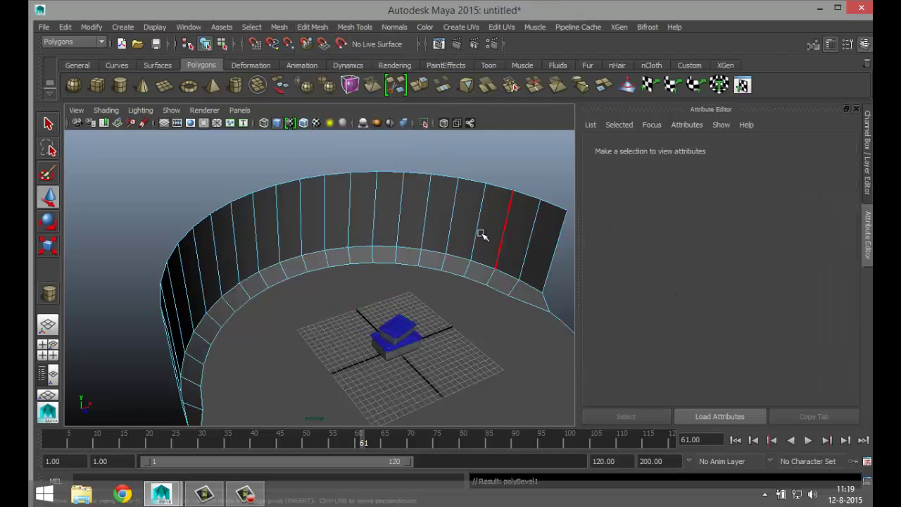
- Return the backdrop to object selection and set its bevel to 5 segments with a fraction of 1
right_drag(484, 198, 529, 181)
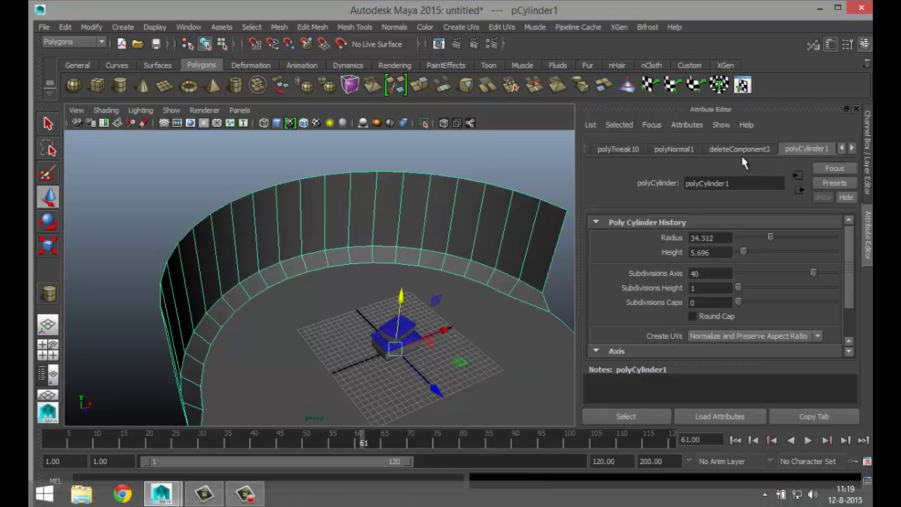
click(852, 149)
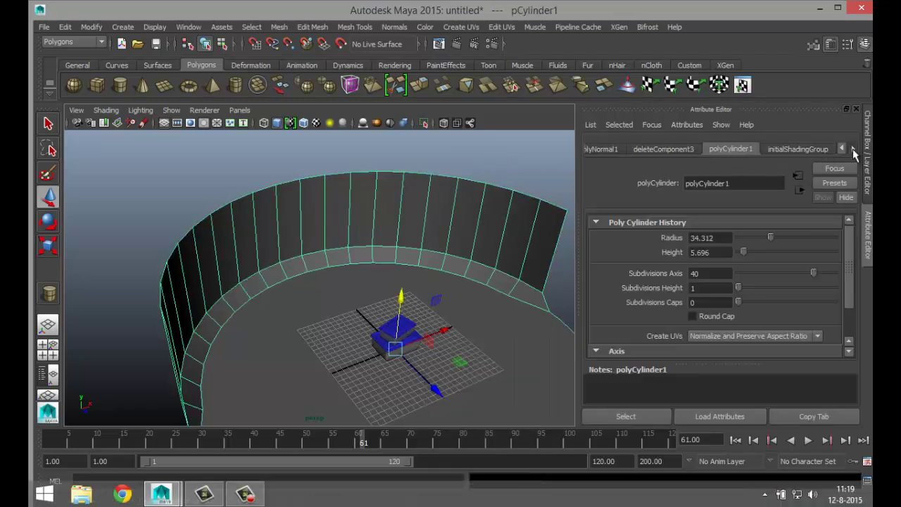
click(852, 149)
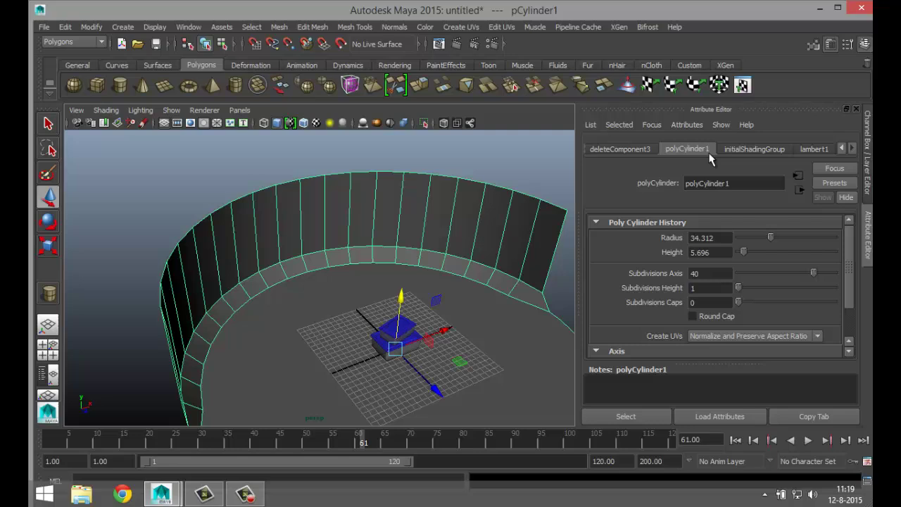
click(841, 148)
click(841, 149)
click(841, 148)
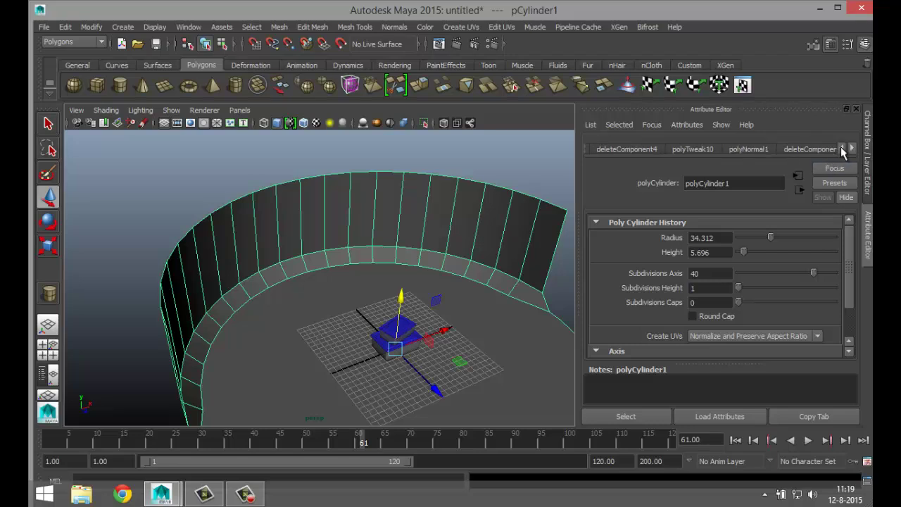
click(841, 148)
click(840, 148)
click(682, 150)
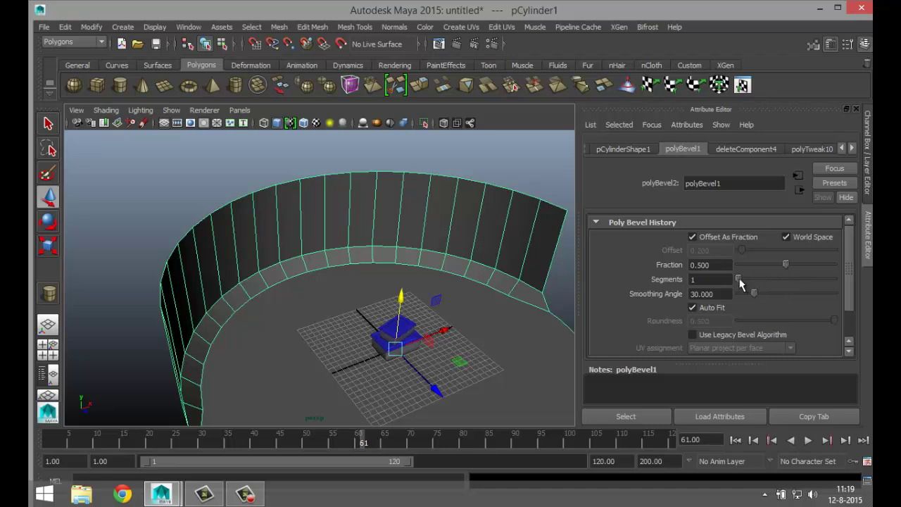
drag(746, 279, 837, 273)
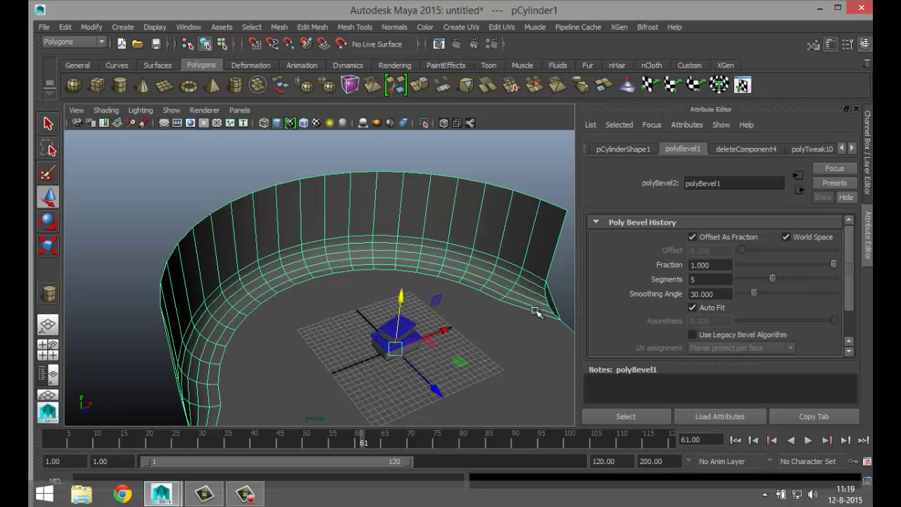
- Assign a new Lambert material to the backdrop and set its color to white
scroll(497, 318, down, 3)
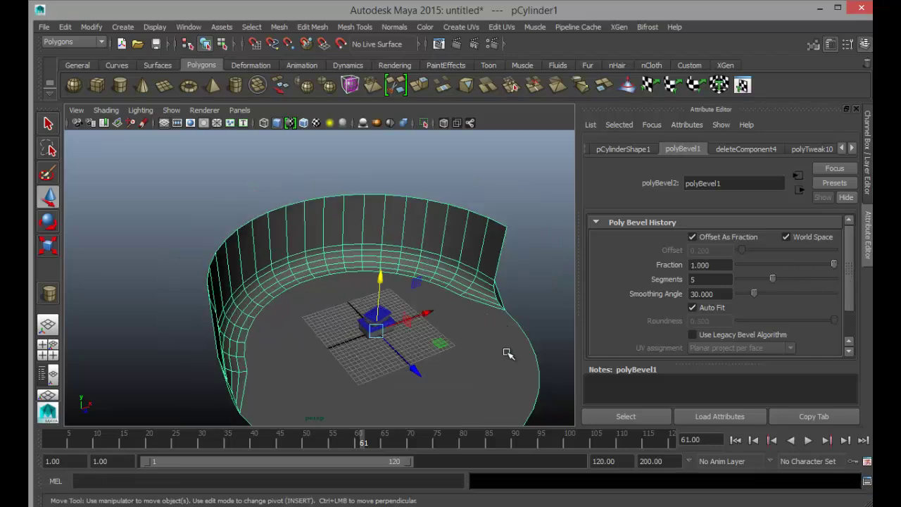
right_drag(505, 193, 566, 180)
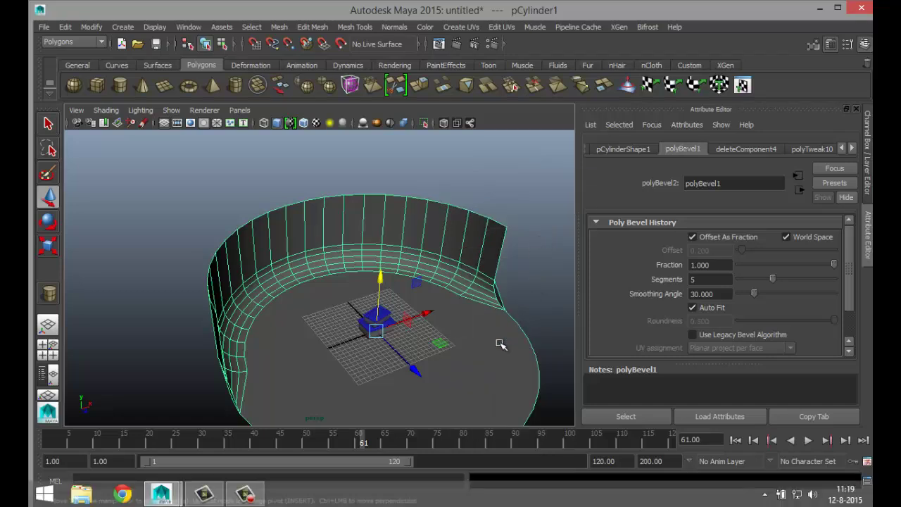
right_drag(499, 206, 502, 448)
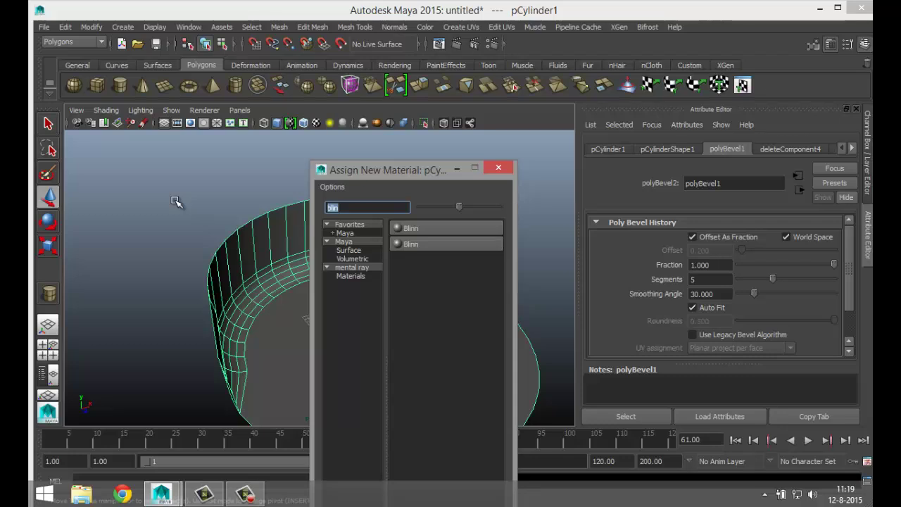
text(ph)
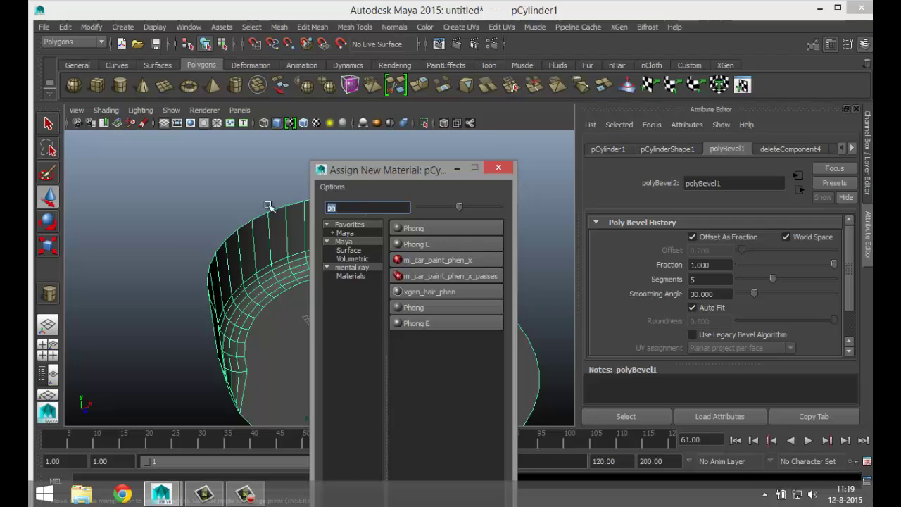
text(la)
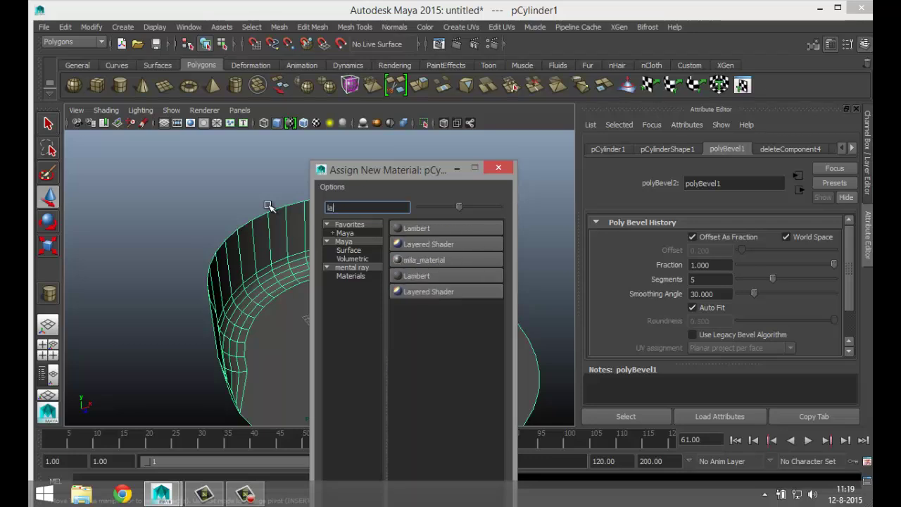
click(436, 226)
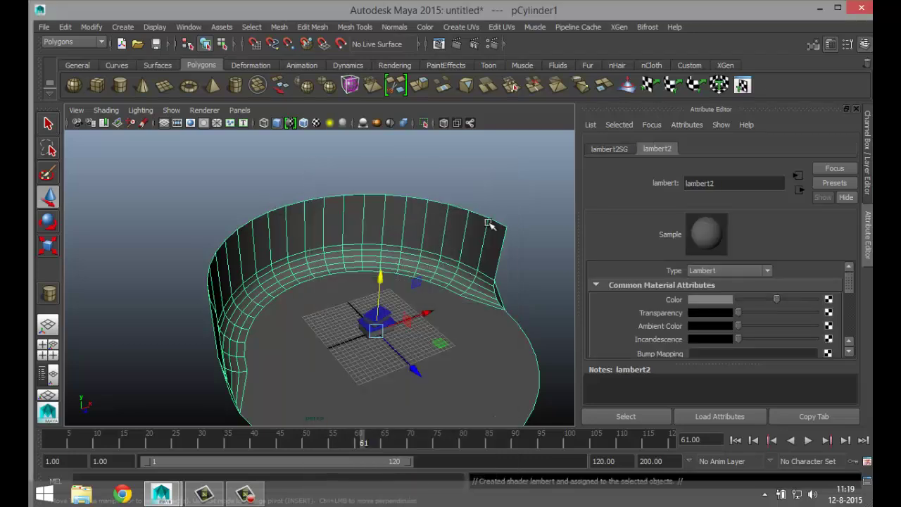
drag(775, 299, 815, 299)
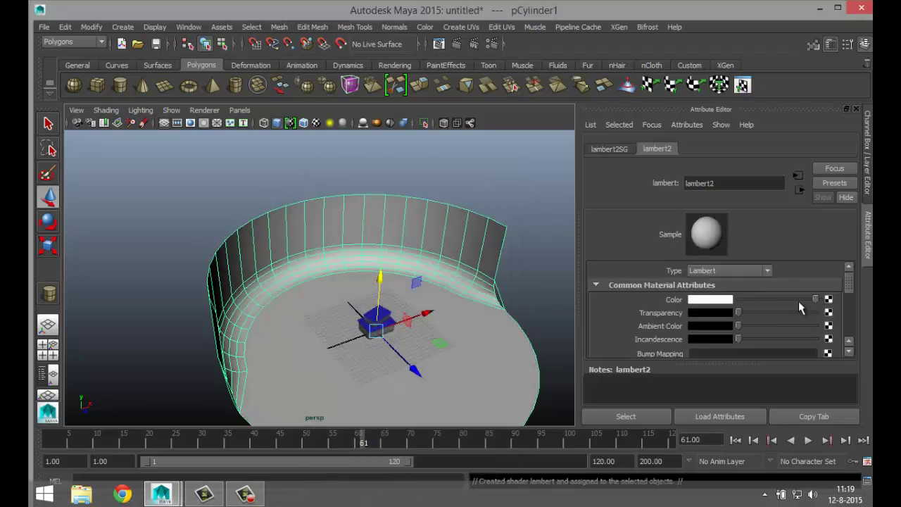
- Show the resolution gate and frame the two stacked containers closely from a slightly raised front angle against the back wall
scroll(533, 307, up, 2)
scroll(518, 310, up, 2)
alt+drag(517, 312, 389, 239)
scroll(413, 262, up, 2)
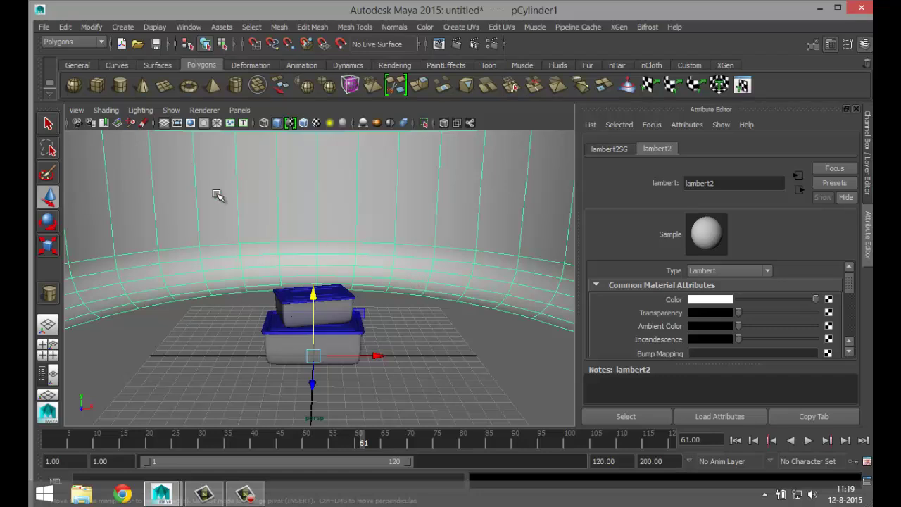
click(193, 125)
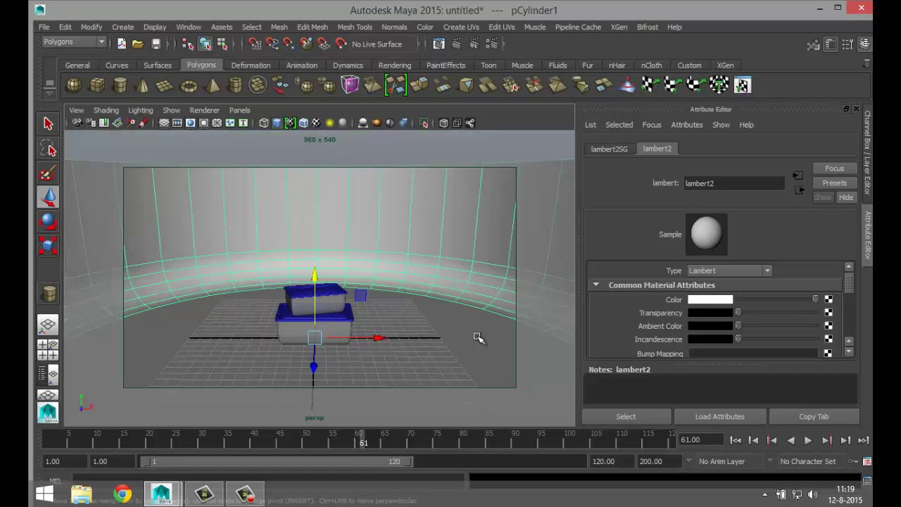
alt+drag(478, 336, 464, 286)
alt+middle_drag(464, 286, 448, 293)
scroll(458, 292, up, 2)
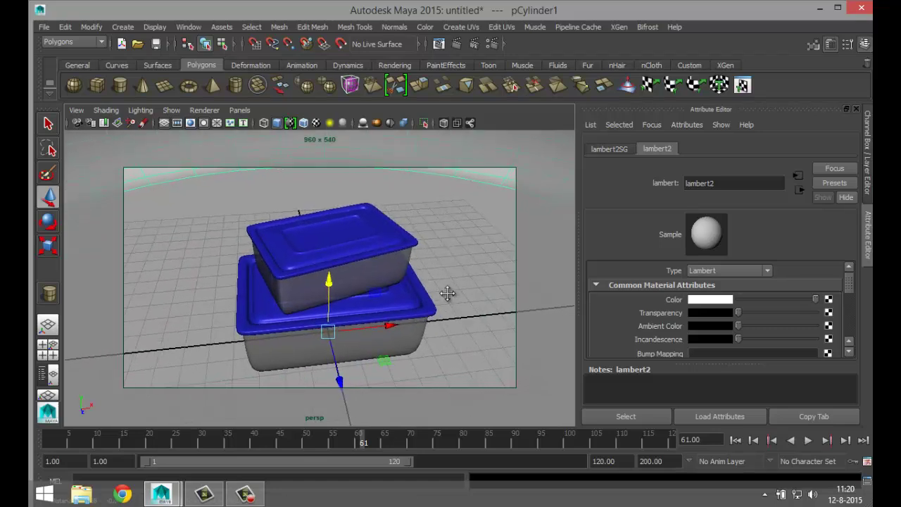
alt+drag(450, 293, 449, 279)
alt+middle_drag(448, 279, 443, 291)
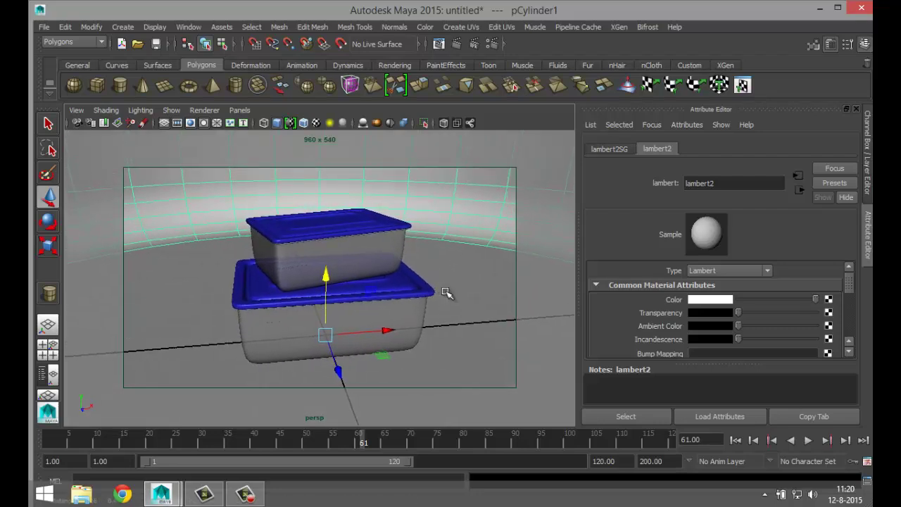
- Bookmark the framed perspective view of the containers under the name "new"
click(76, 110)
mouse_move(173, 272)
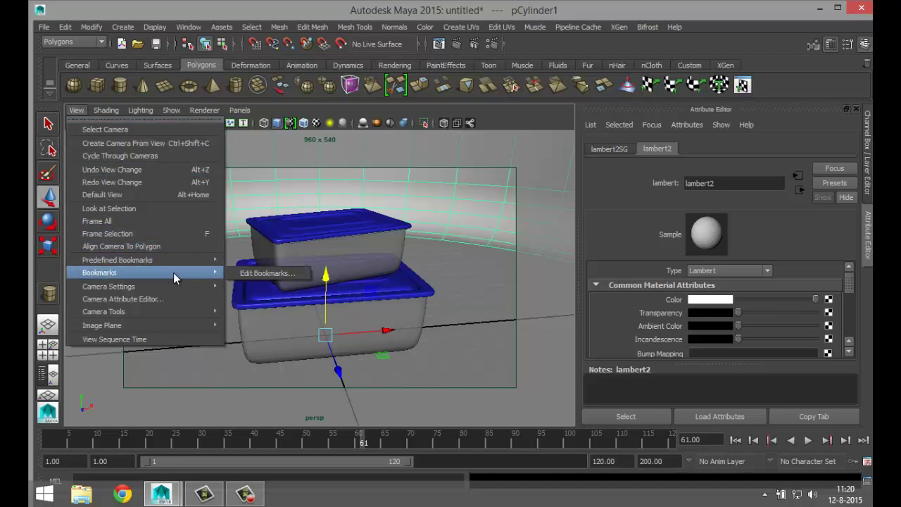
click(266, 273)
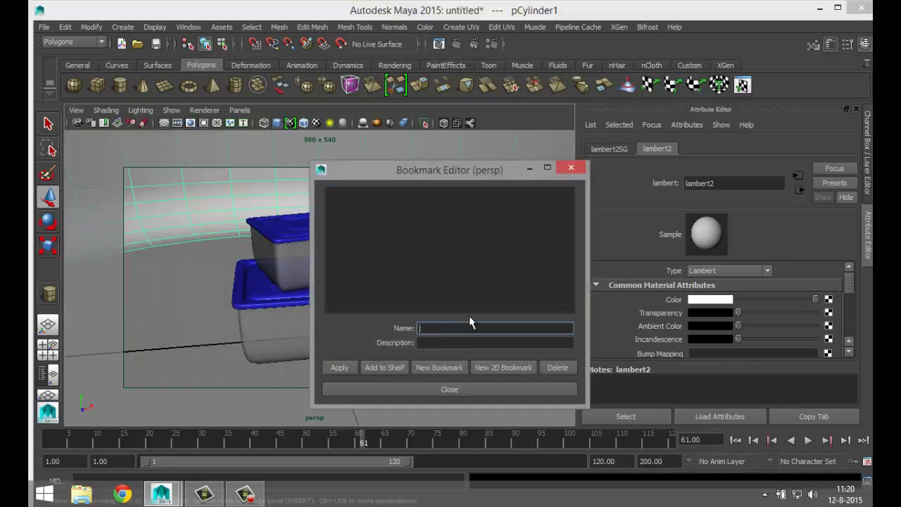
text(new)
click(374, 389)
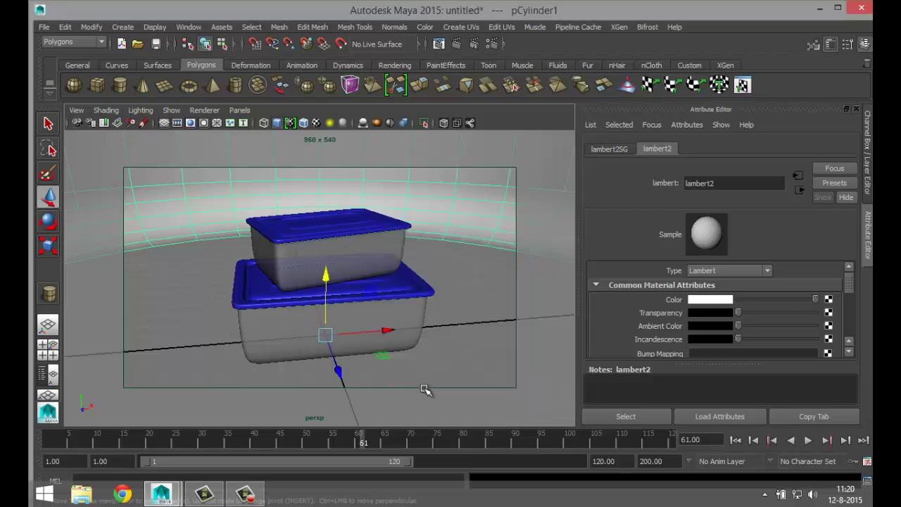
- Create an area light, raise it above the containers, and view it together with them
key(f)
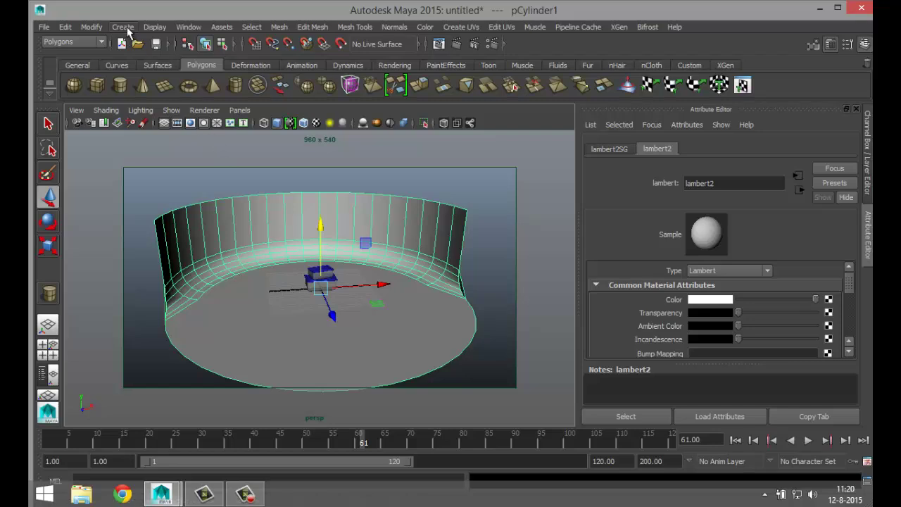
click(127, 29)
mouse_move(173, 83)
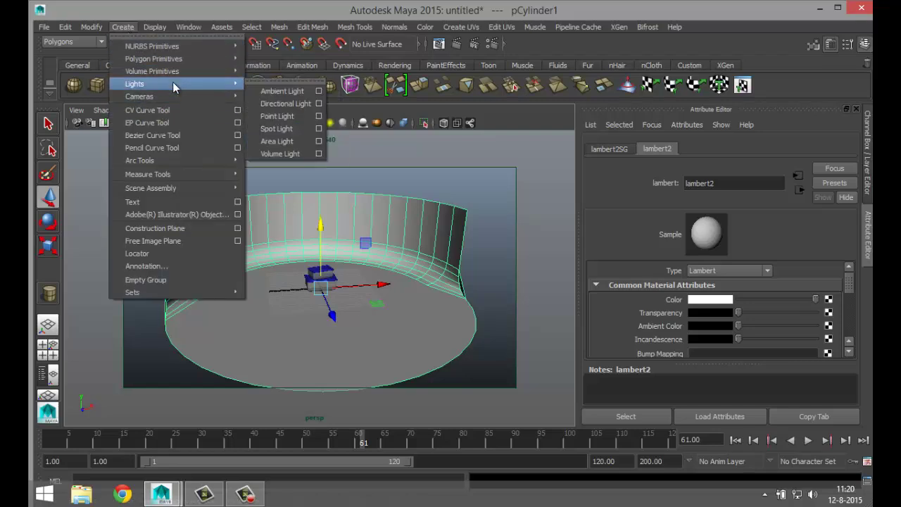
click(301, 145)
drag(321, 224, 322, 153)
key(f)
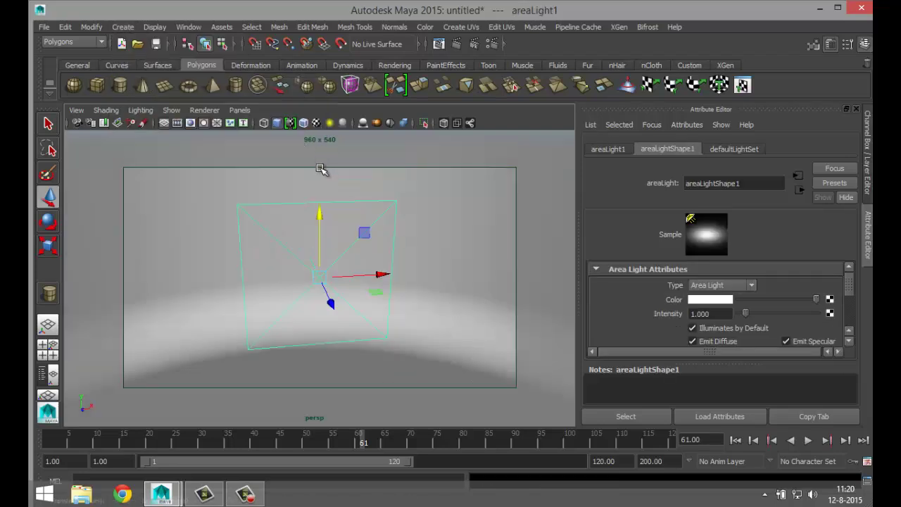
alt+drag(345, 233, 423, 338)
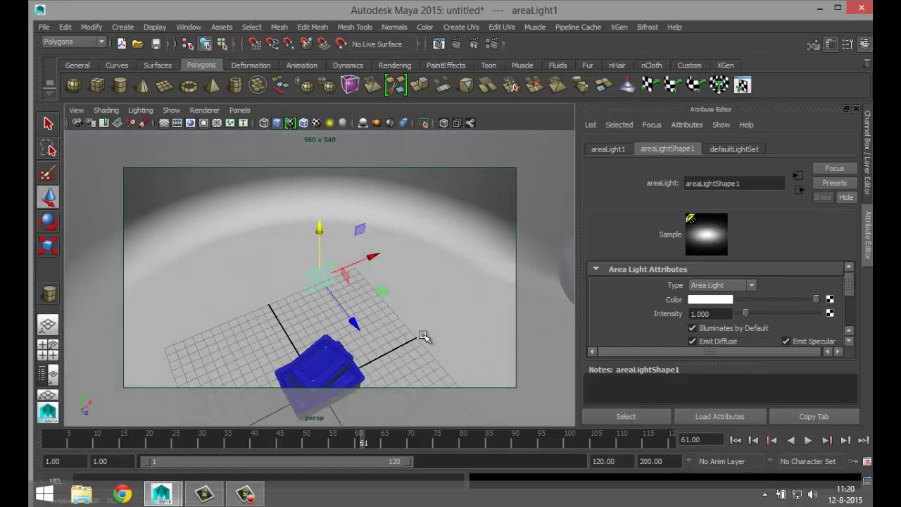
- Display the scene with all lights and rotate the area light to face down toward the containers
key(7)
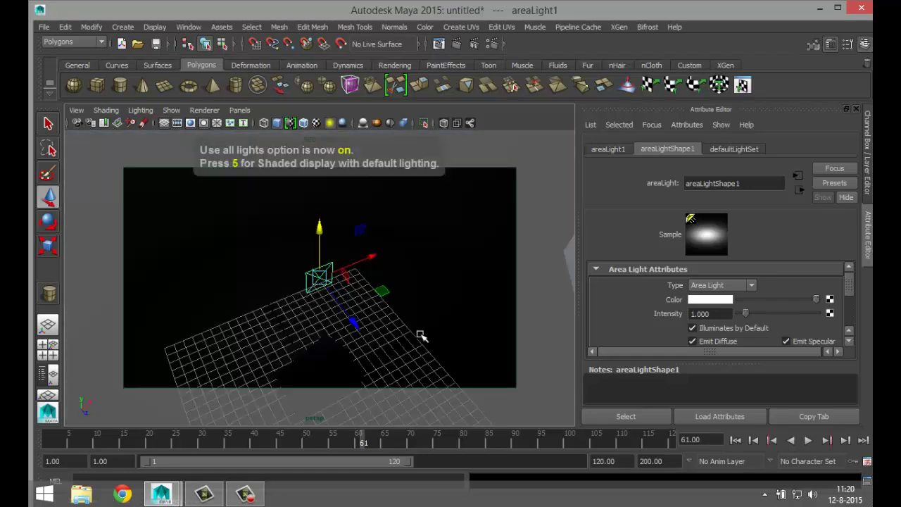
key(e)
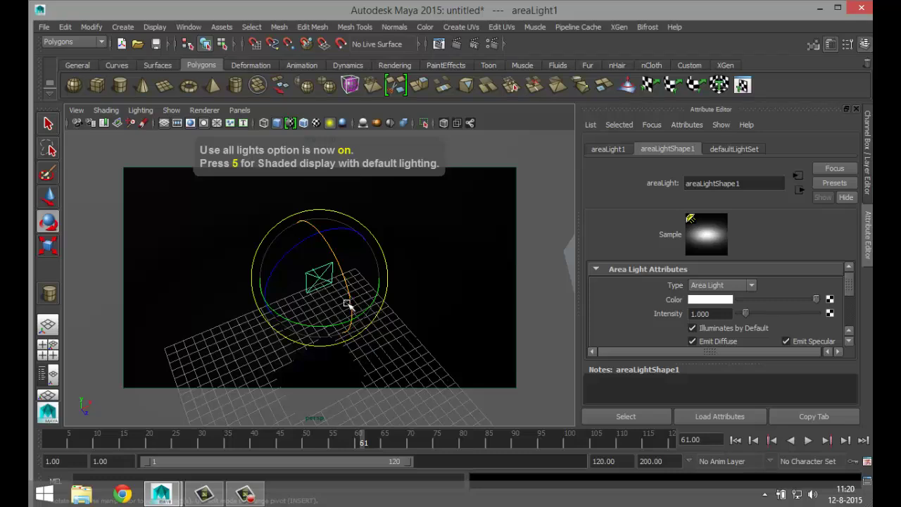
drag(351, 306, 307, 219)
alt+drag(358, 340, 385, 339)
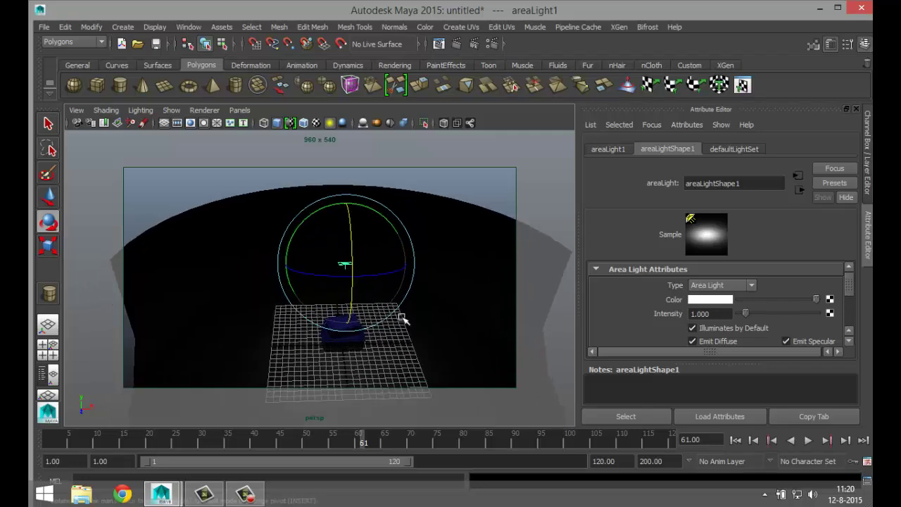
- Enlarge the area light and raise it higher above the containers
key(r)
drag(345, 263, 376, 276)
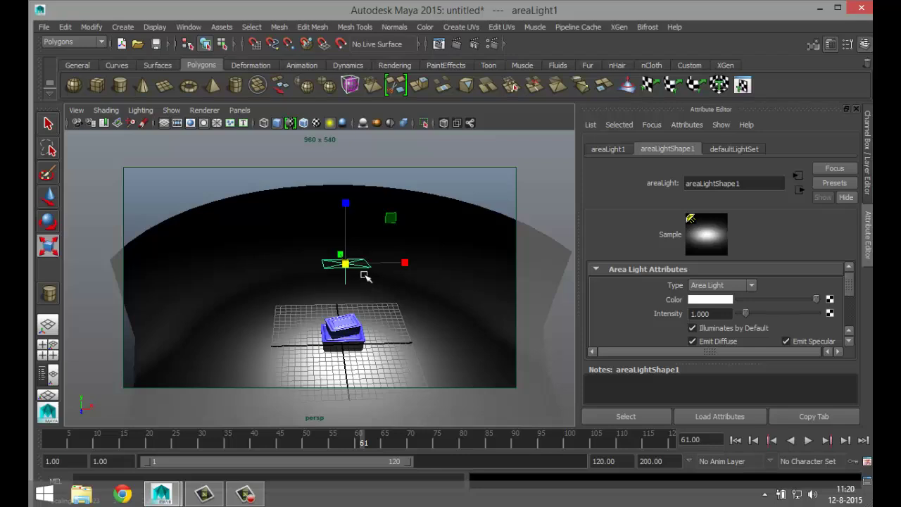
key(w)
drag(349, 204, 351, 174)
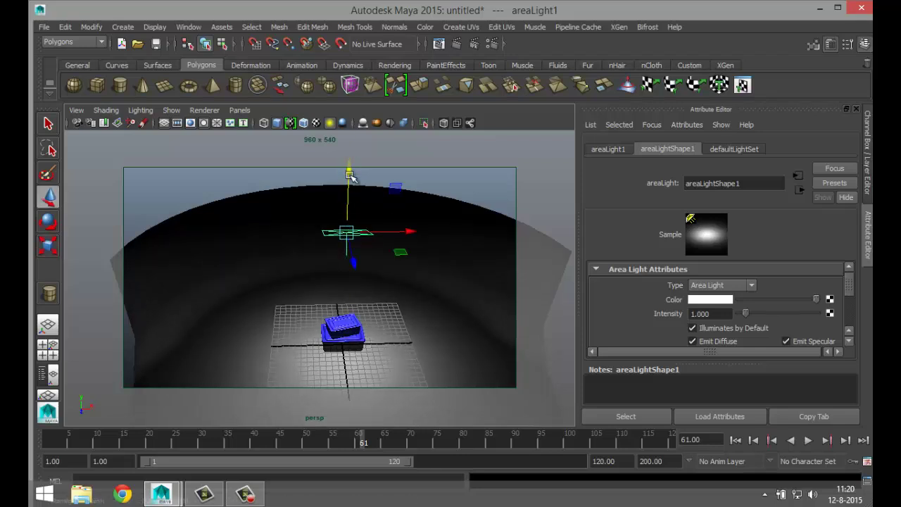
- Tilt the overhead area light toward the containers and set its intensity to 0.7
mouse_move(295, 274)
alt+mouse_down()
mouse_move(388, 276)
mouse_move(382, 235)
mouse_move(294, 221)
mouse_move(273, 181)
mouse_move(280, 188)
alt+mouse_up()
key(t)
key(e)
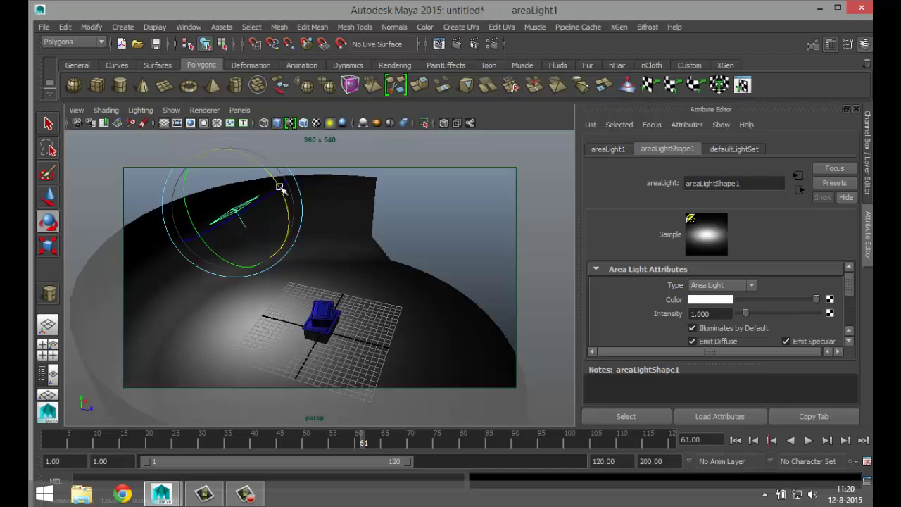
double_click(723, 316)
text(0.7)
key(Return)
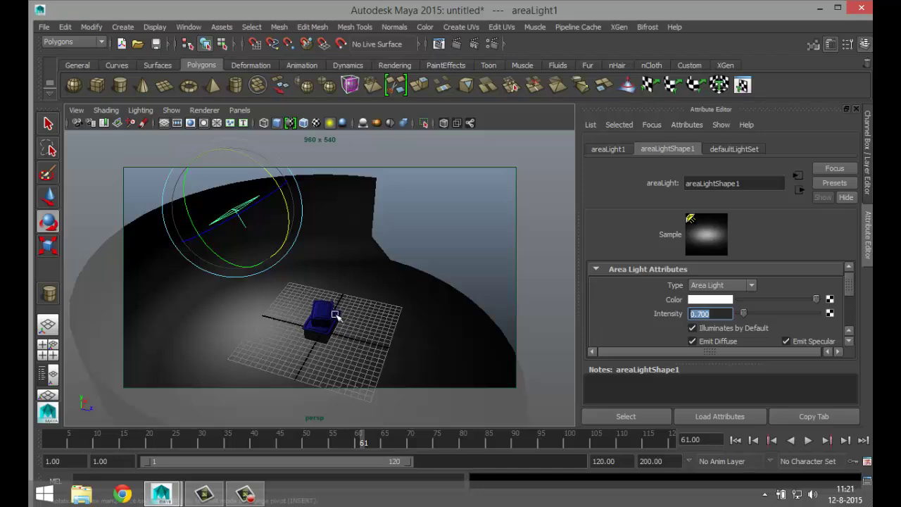
- Duplicate the area light and move the copy lower and to the left side of the containers
alt+drag(335, 315, 278, 310)
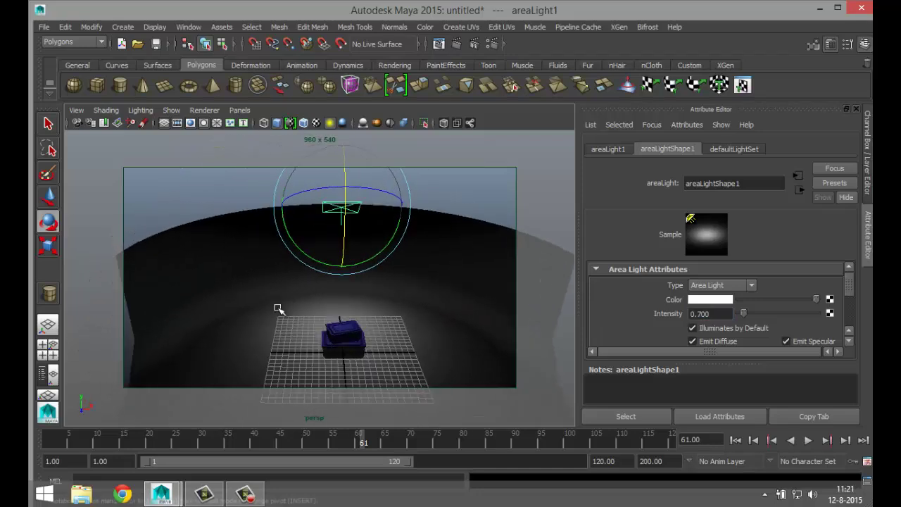
key(ctrl+d)
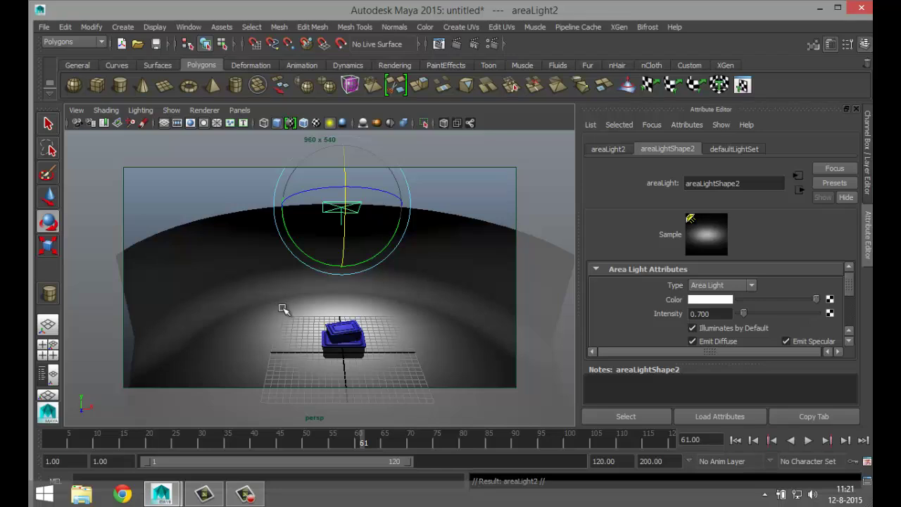
key(w)
alt+drag(387, 355, 450, 359)
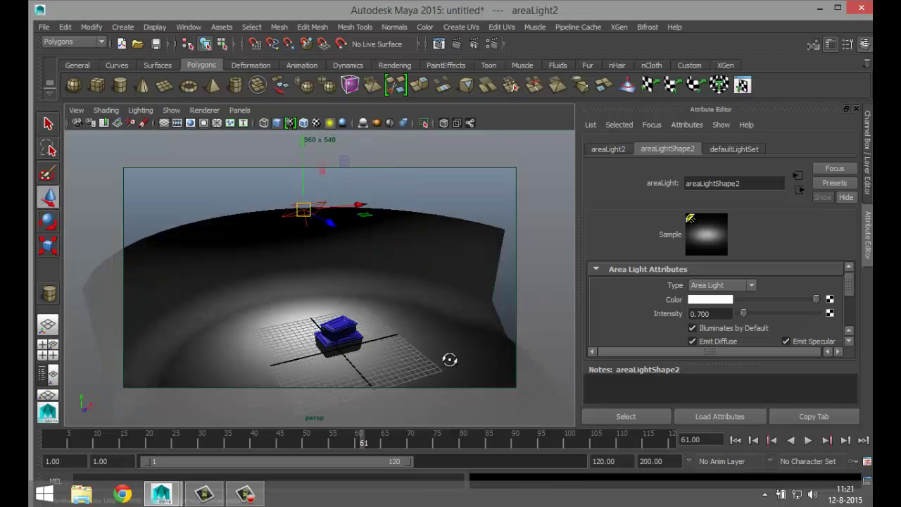
drag(316, 219, 408, 290)
drag(391, 220, 305, 275)
- Rotate the duplicated area light so it faces inward toward the containers
key(e)
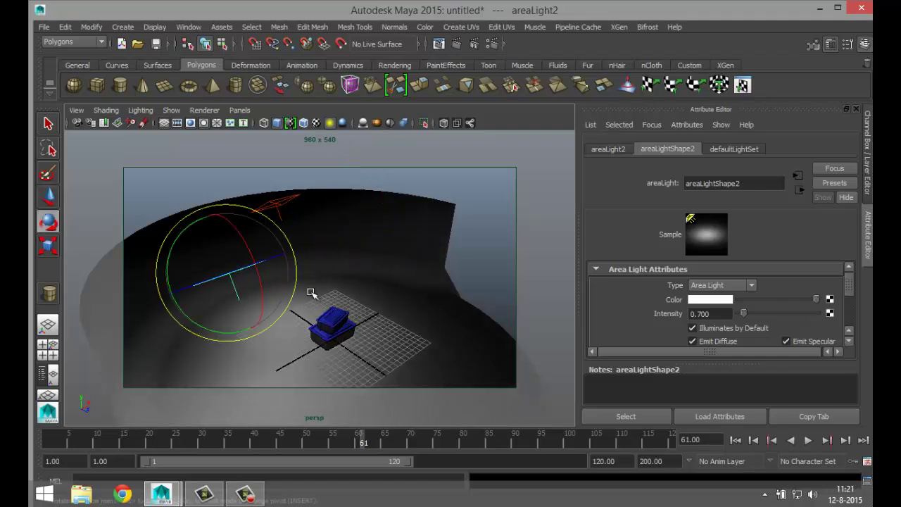
drag(179, 308, 247, 328)
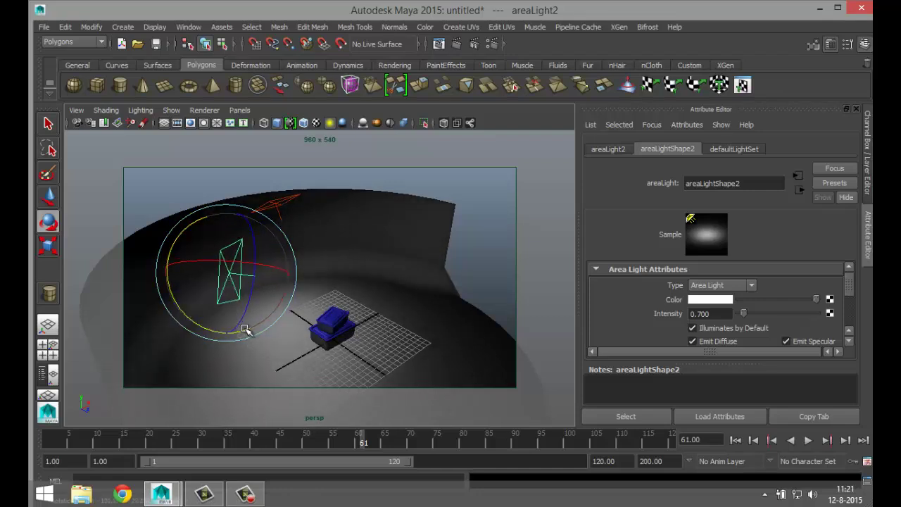
alt+drag(407, 348, 334, 346)
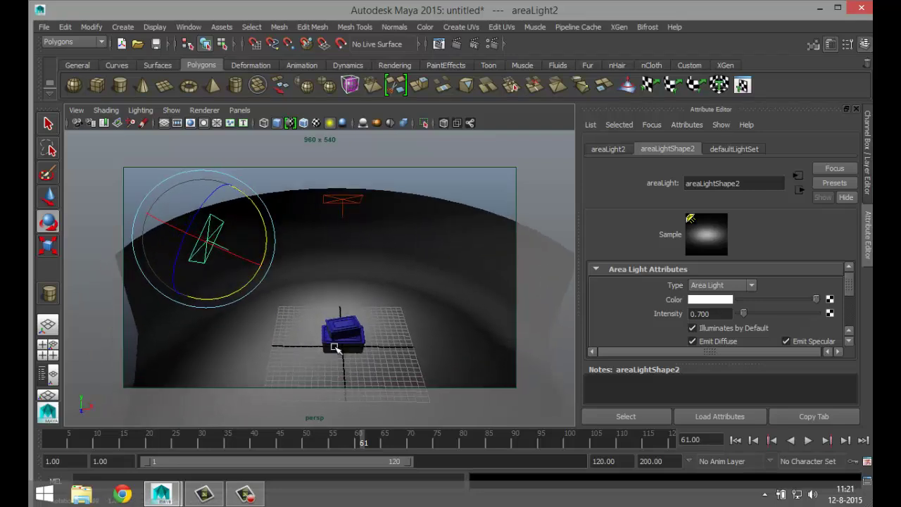
drag(229, 258, 244, 274)
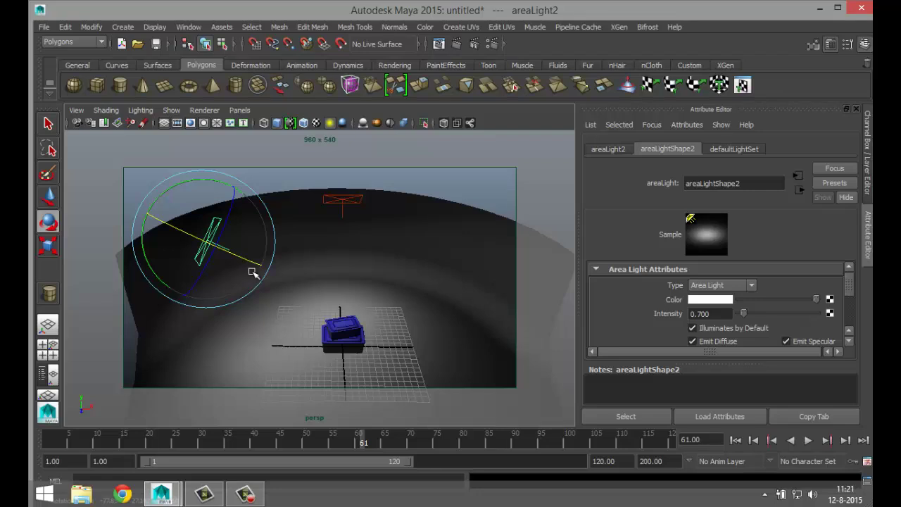
- Move the left area light's aim point onto the stacked containers
key(w)
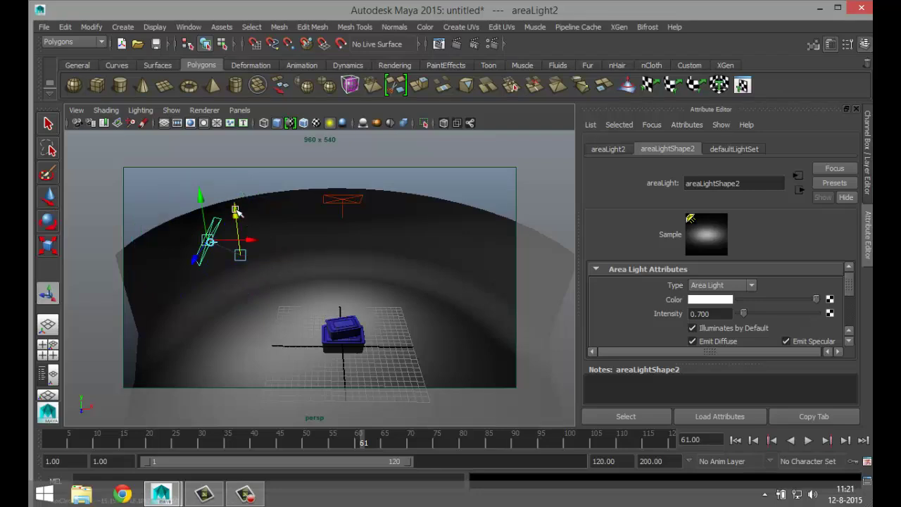
drag(244, 221, 252, 304)
drag(304, 342, 384, 342)
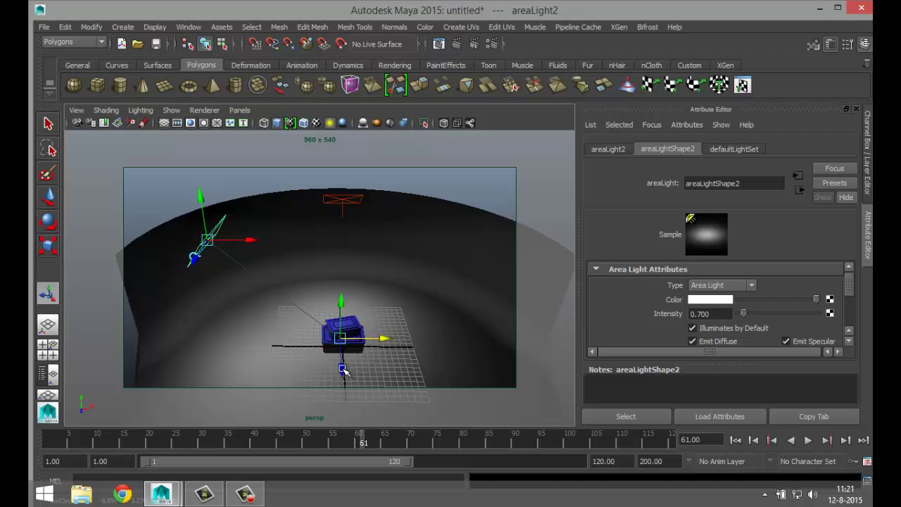
drag(342, 366, 351, 352)
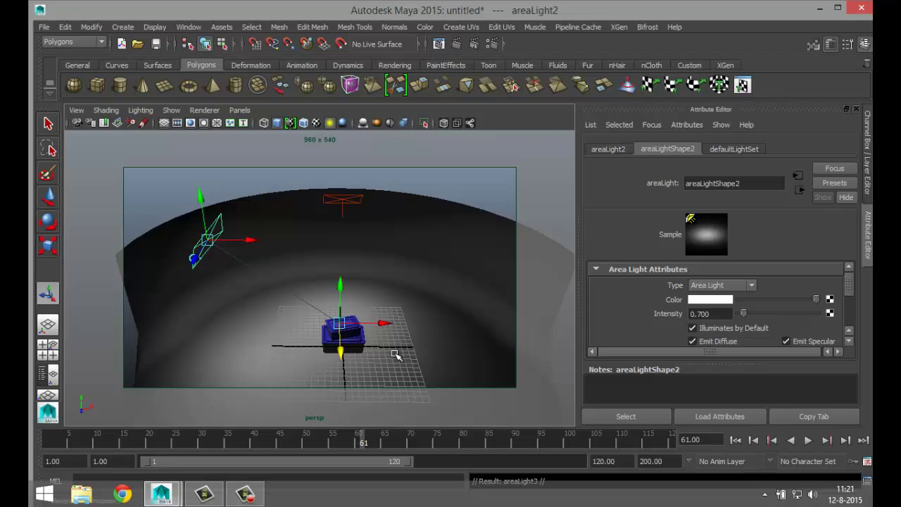
- Duplicate the left area light and move the copy to the opposite side, still aimed at the containers
drag(250, 240, 529, 255)
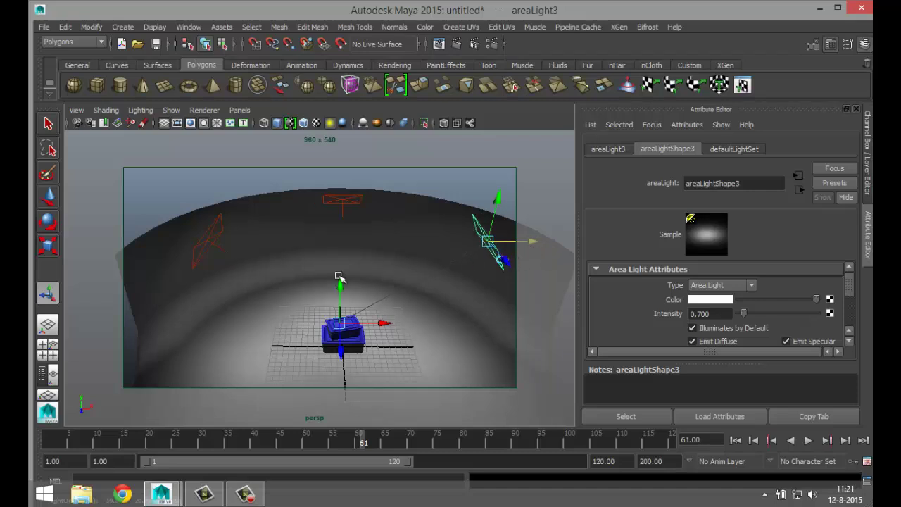
mouse_move(333, 284)
alt+mouse_down()
mouse_move(352, 254)
mouse_move(360, 274)
mouse_move(345, 295)
alt+mouse_up()
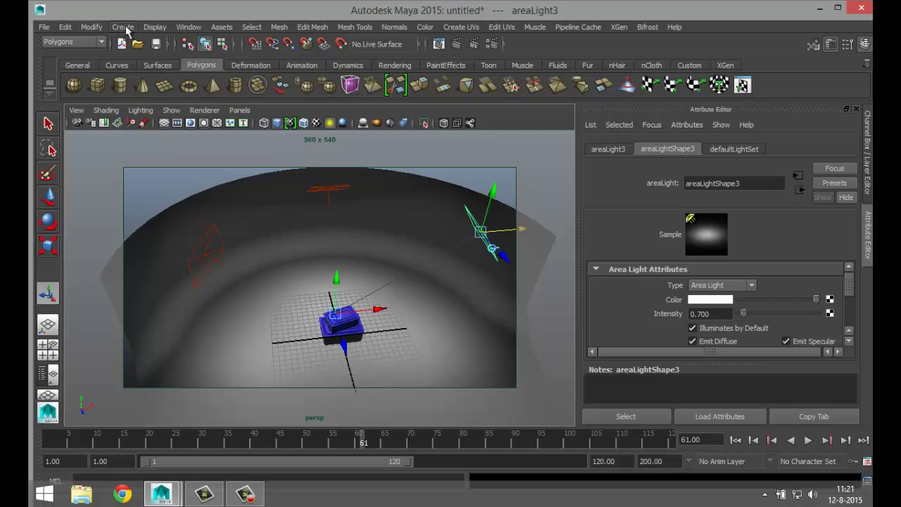
- Create a spot light, place it in front of the containers and lower its aim point to their base
click(124, 27)
mouse_move(211, 83)
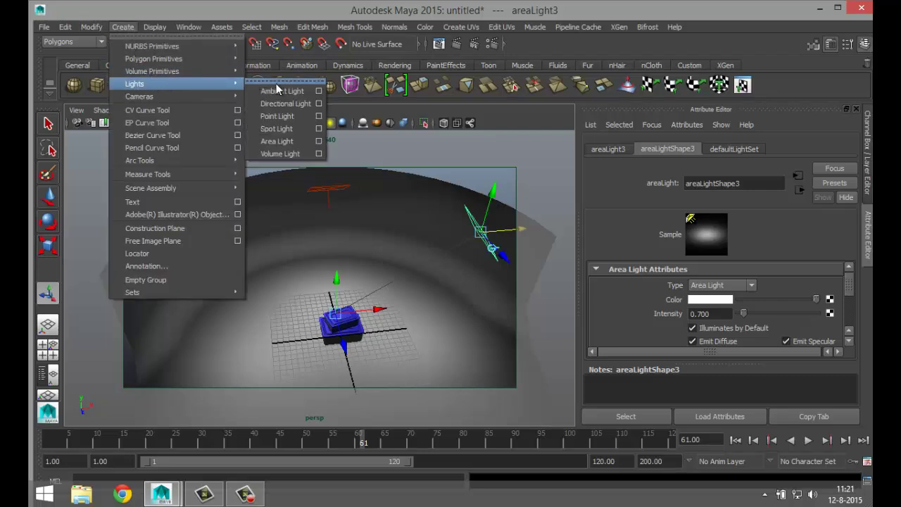
click(296, 129)
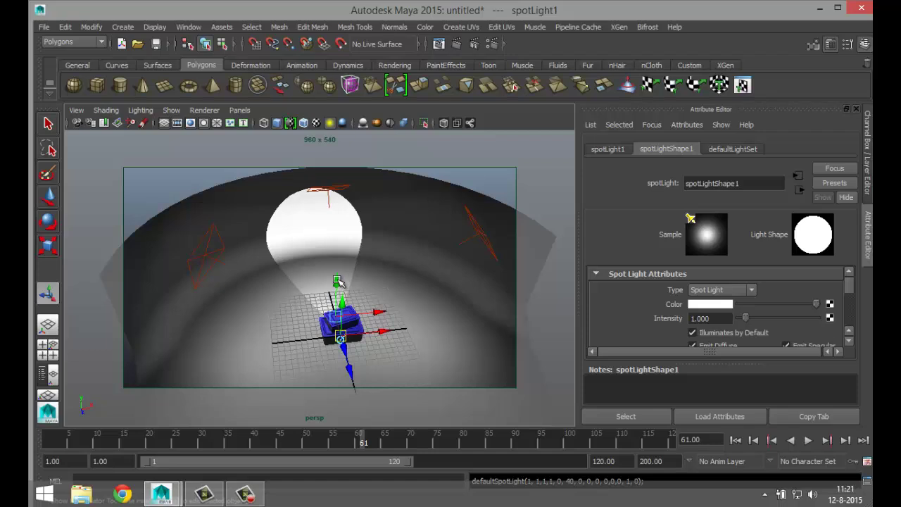
drag(336, 279, 339, 247)
alt+drag(385, 313, 641, 327)
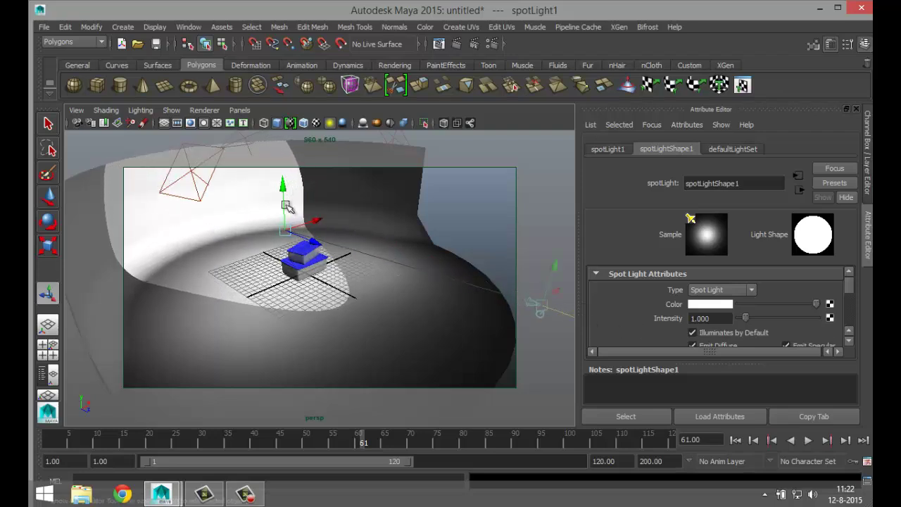
drag(285, 193, 315, 241)
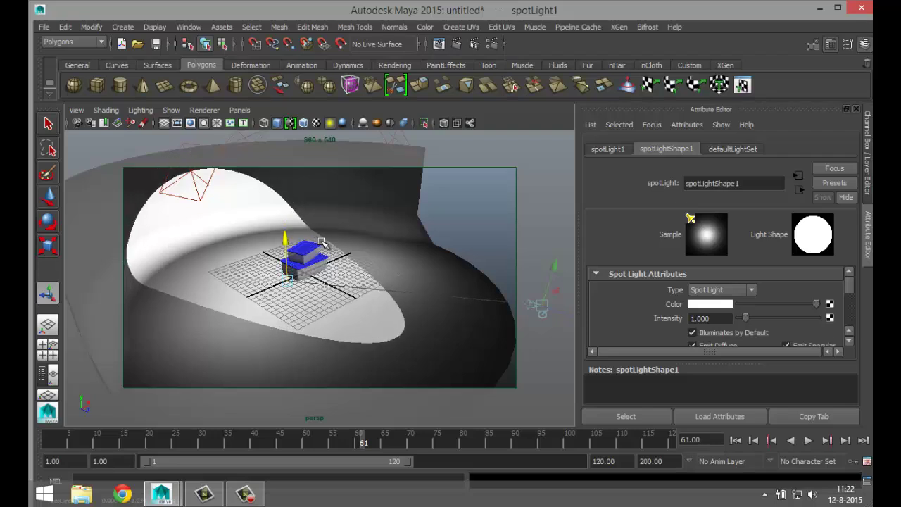
- Set the spot light's intensity to 0.3 and return to the bookmarked view "new"
click(728, 320)
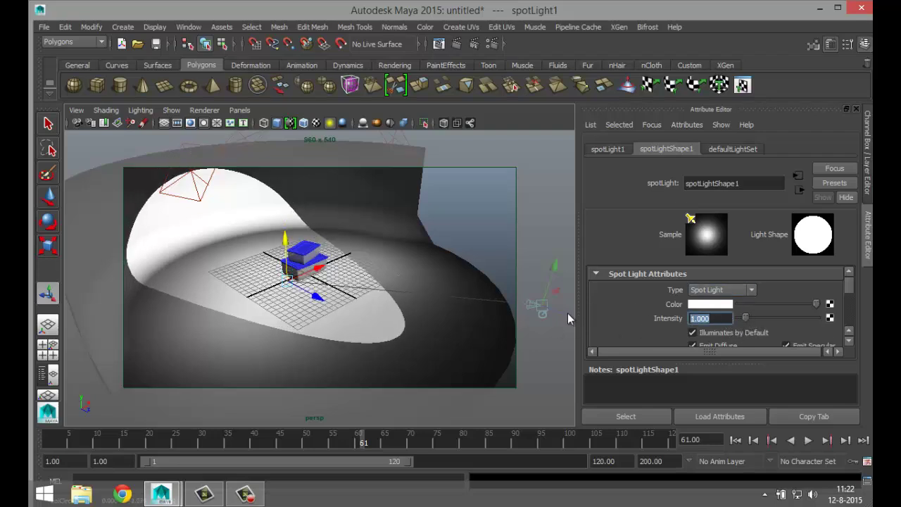
key(Return)
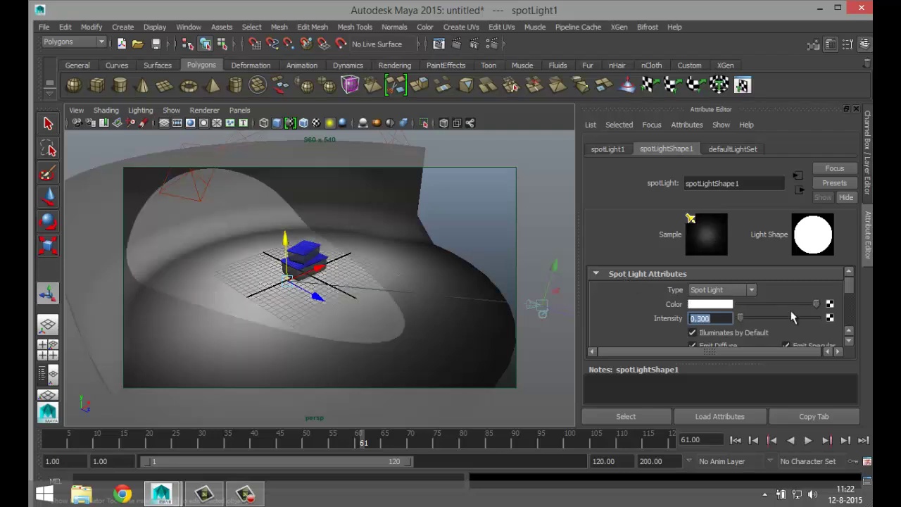
click(77, 110)
mouse_move(187, 269)
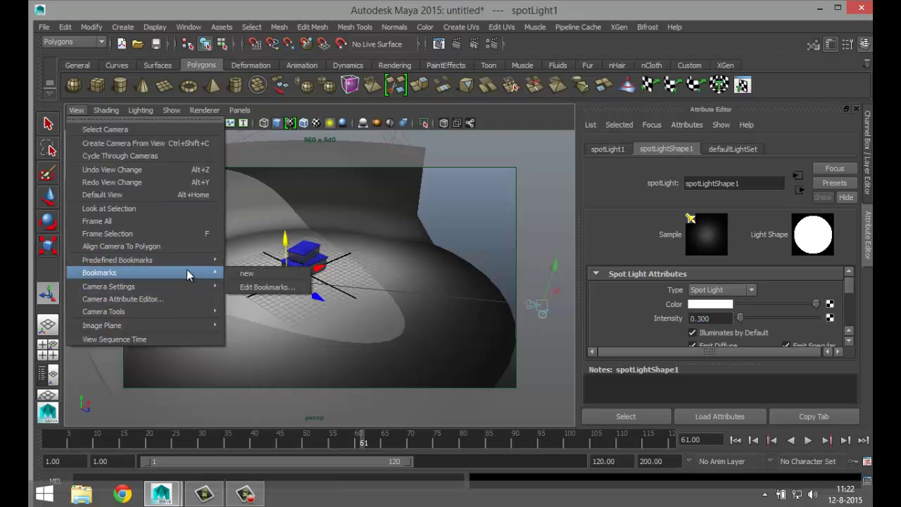
click(246, 272)
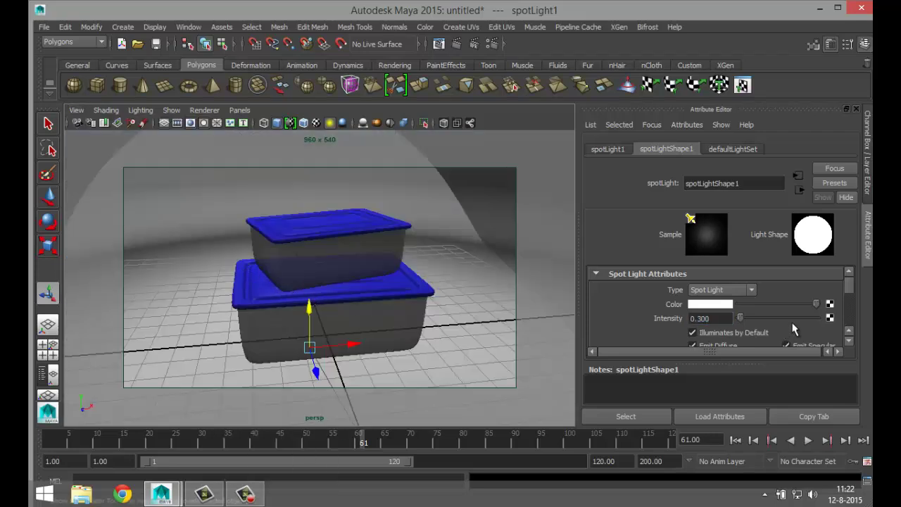
- Widen the spot light's cone angle to about 59
scroll(756, 321, down, 2)
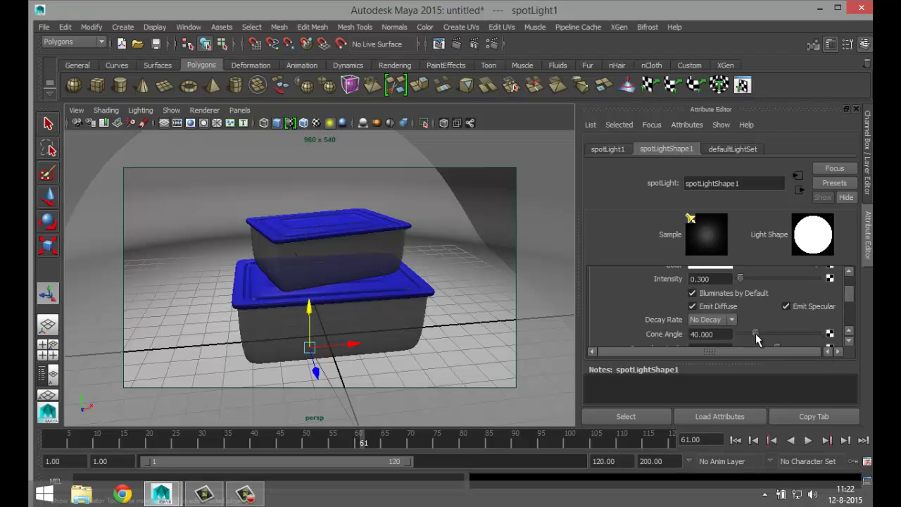
mouse_move(755, 336)
mouse_down()
mouse_move(765, 336)
mouse_move(744, 336)
mouse_move(766, 342)
mouse_up()
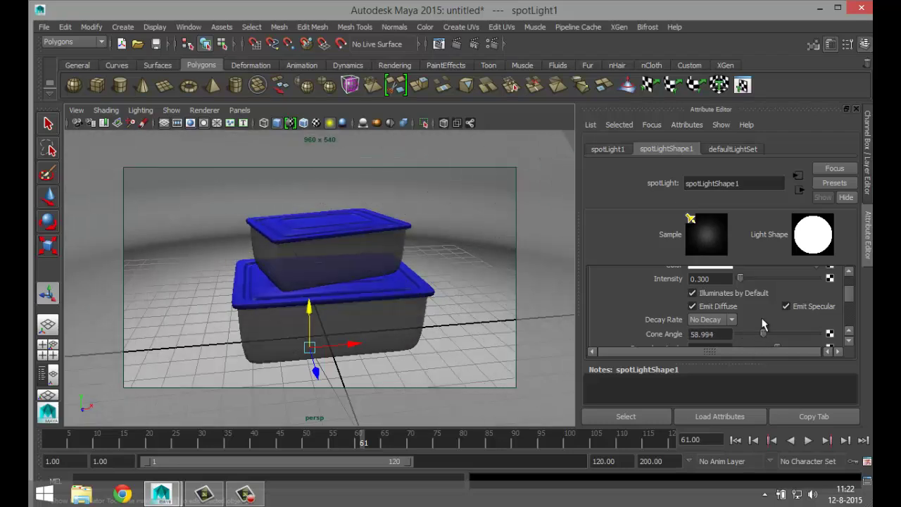
scroll(746, 311, up, 2)
- Angle the view slightly onto the containers and set the renderer to mental ray in the render settings
scroll(524, 278, up, 3)
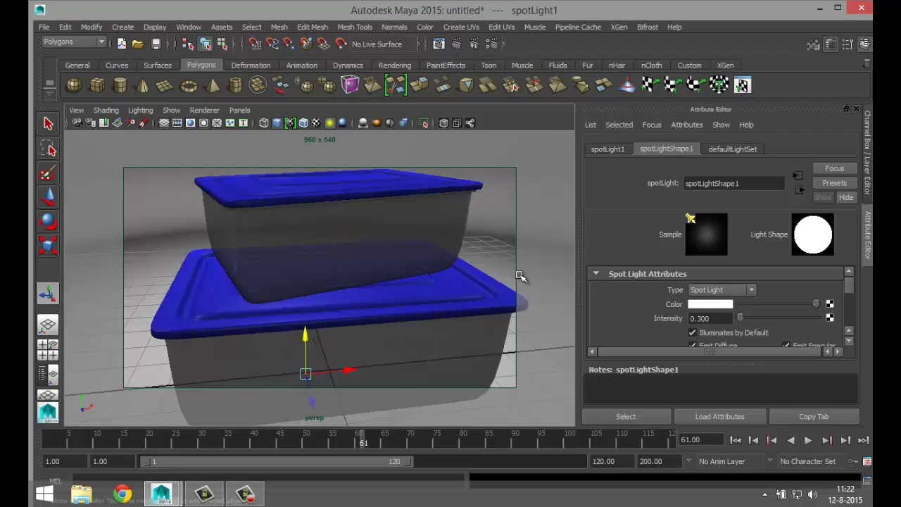
scroll(519, 276, down, 4)
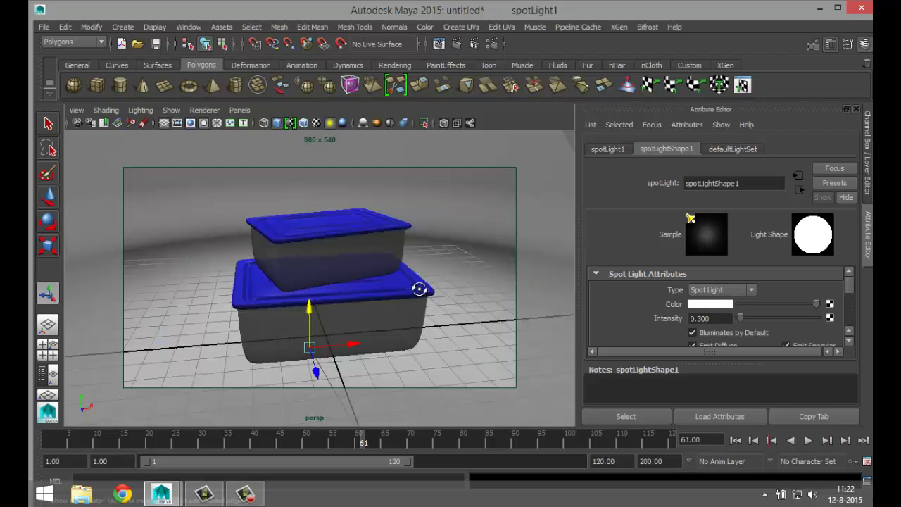
mouse_move(418, 288)
alt+mouse_down()
mouse_move(431, 293)
mouse_move(420, 285)
alt+mouse_up()
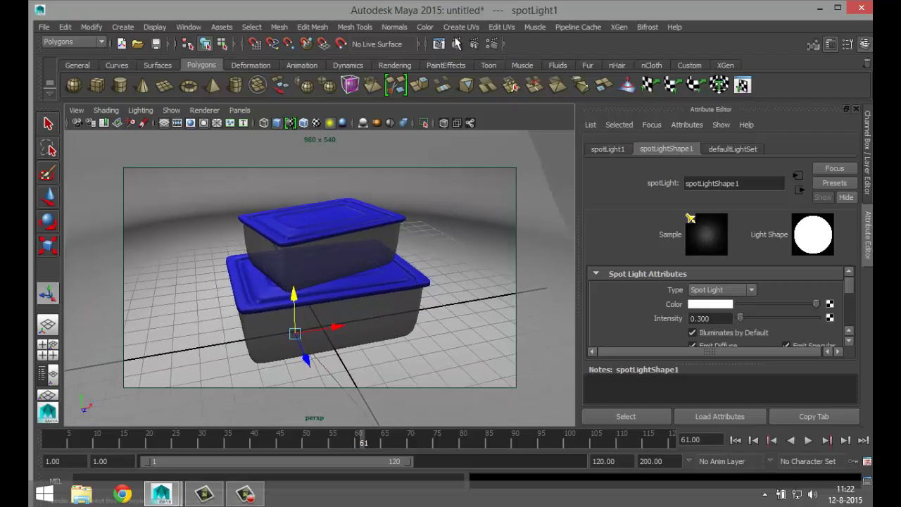
click(491, 44)
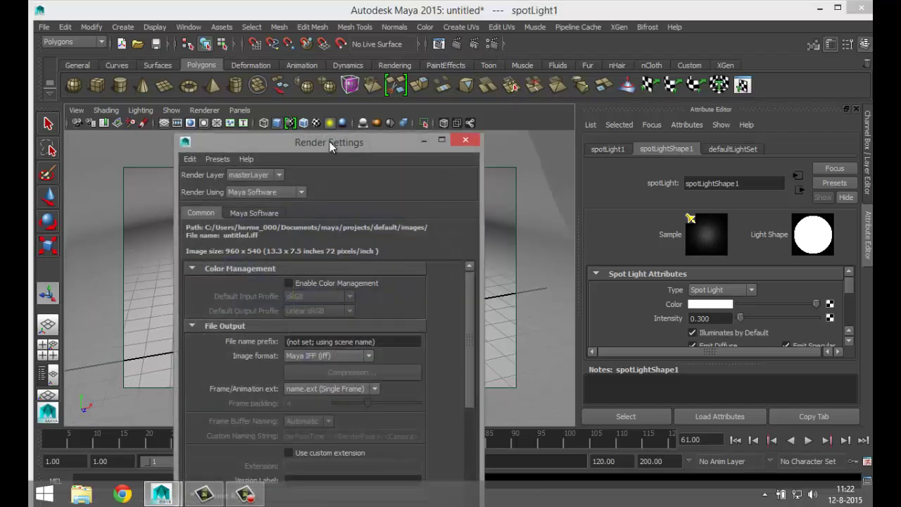
click(295, 194)
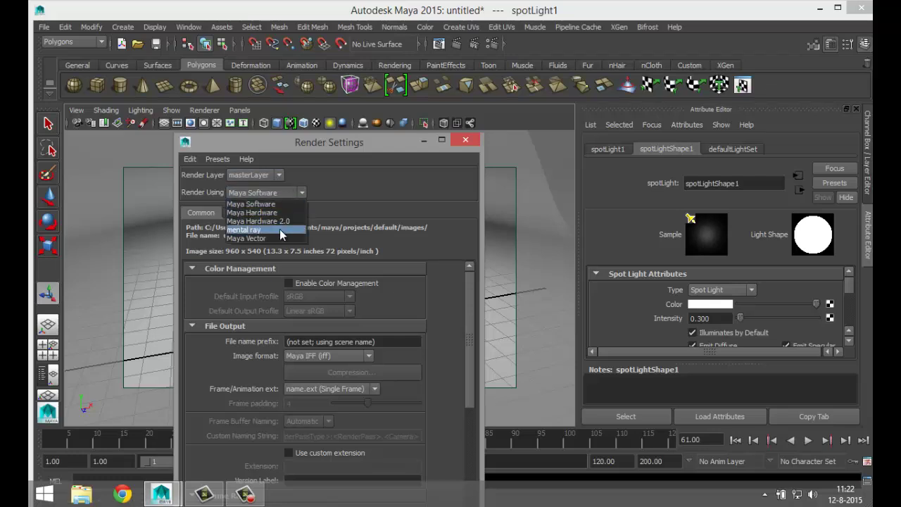
click(279, 228)
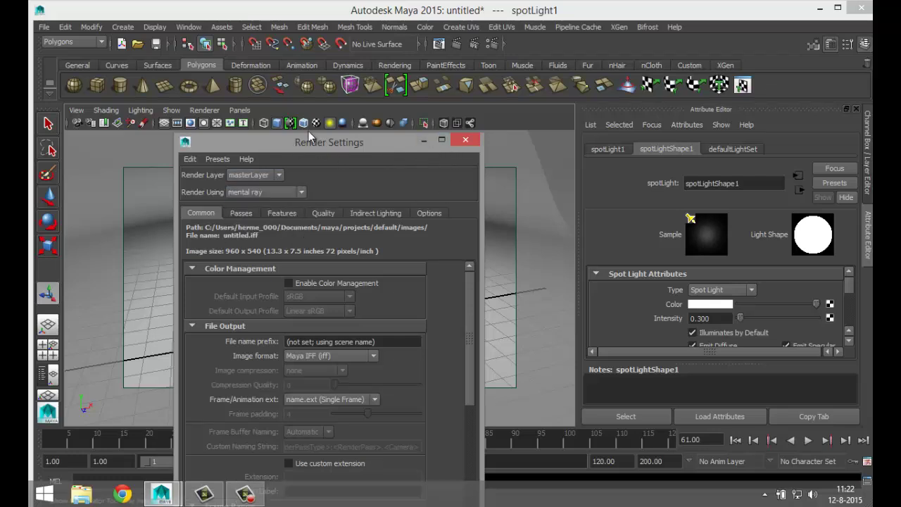
- Set the render image size preset to HD 1080
drag(310, 136, 349, 79)
scroll(409, 356, down, 10)
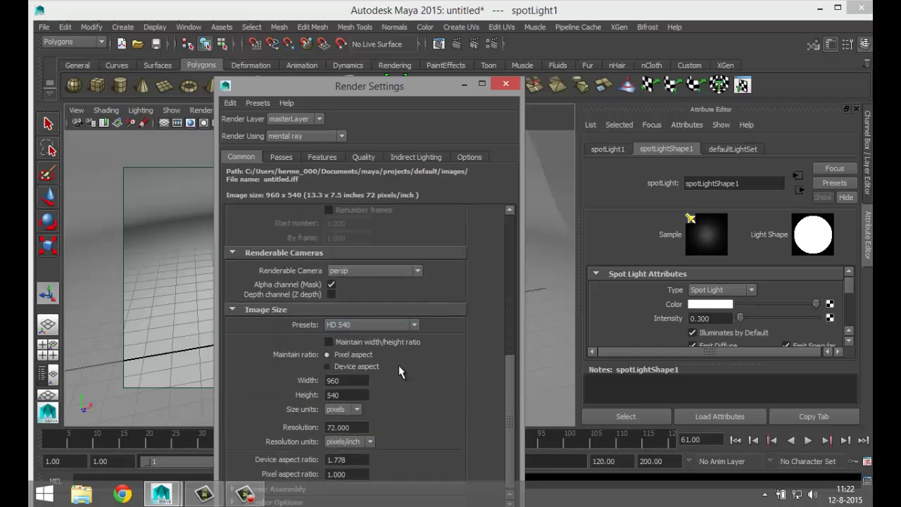
click(415, 326)
scroll(394, 404, down, 2)
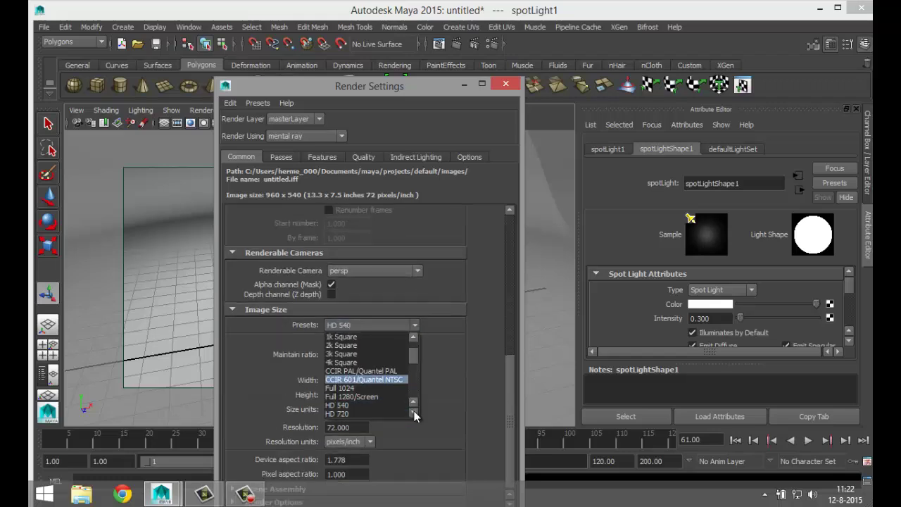
click(393, 414)
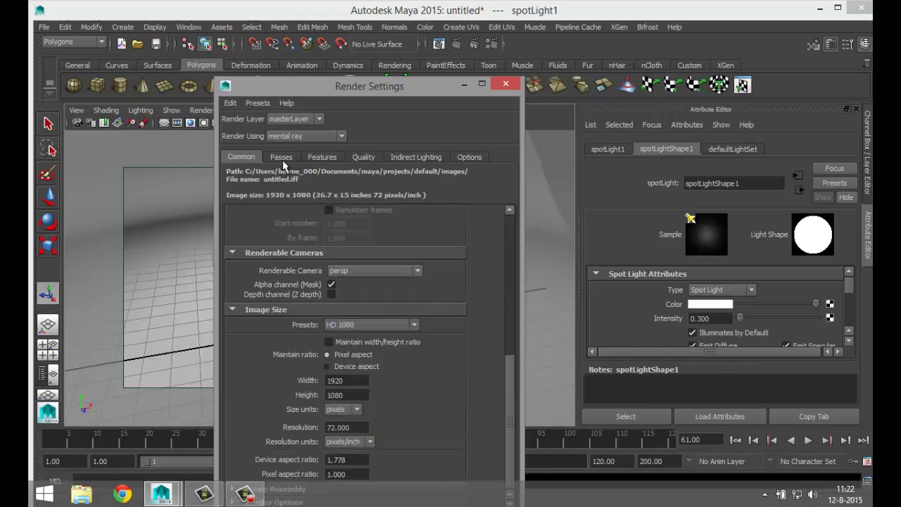
- Examine the mental ray quality settings, including the Raytracing and Shadows options
click(361, 158)
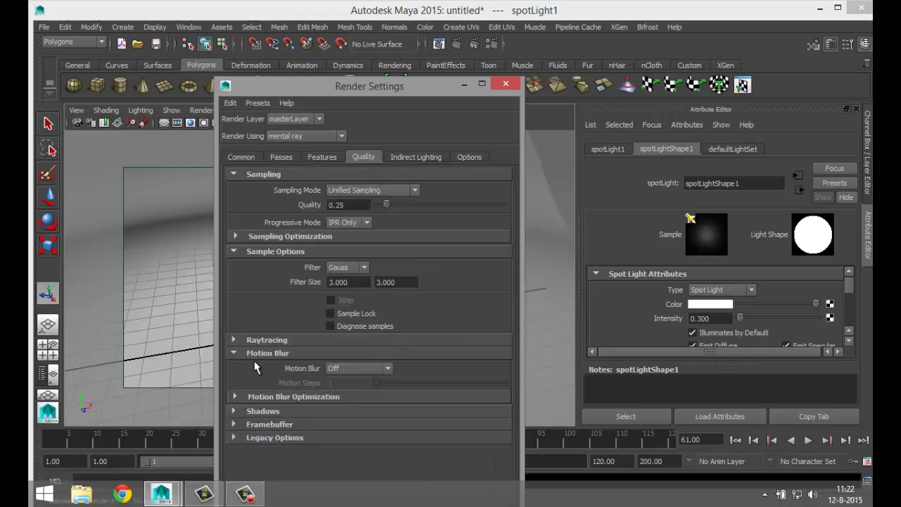
click(232, 340)
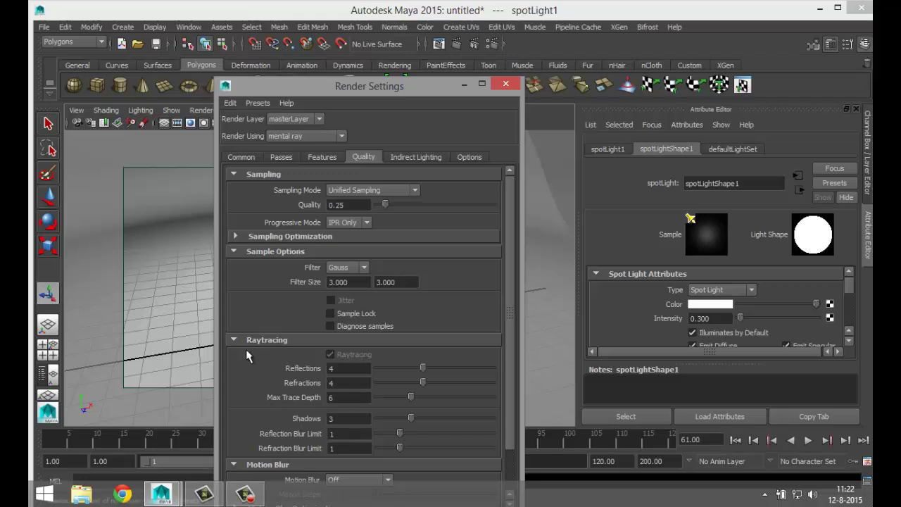
scroll(324, 325, down, 1)
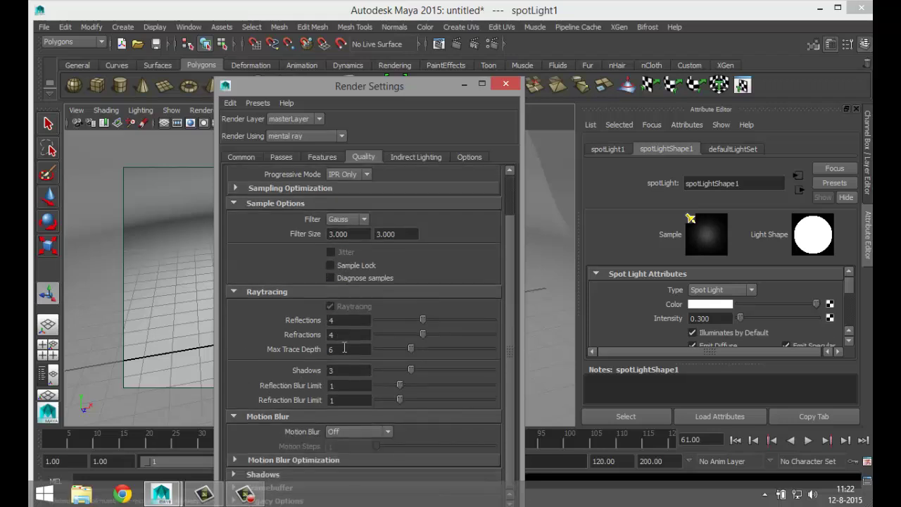
scroll(344, 349, up, 1)
scroll(347, 351, down, 1)
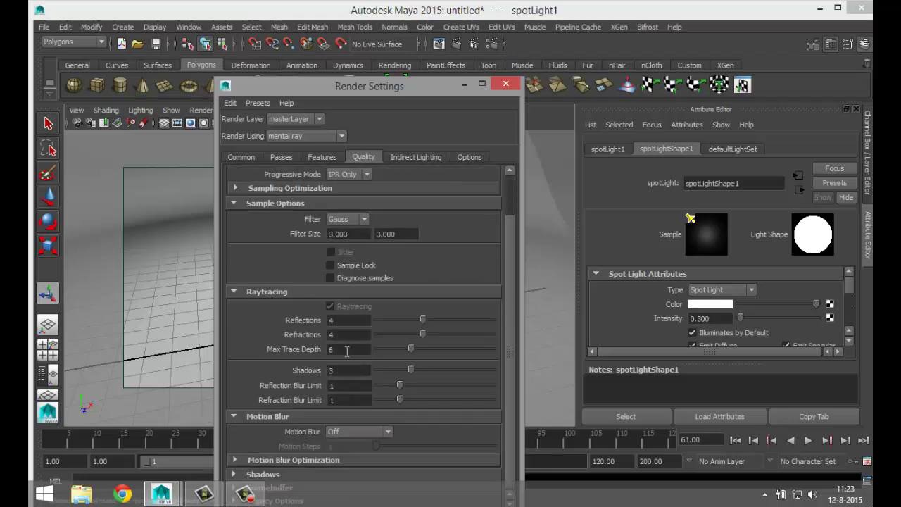
click(236, 473)
scroll(269, 380, down, 1)
scroll(442, 421, down, 1)
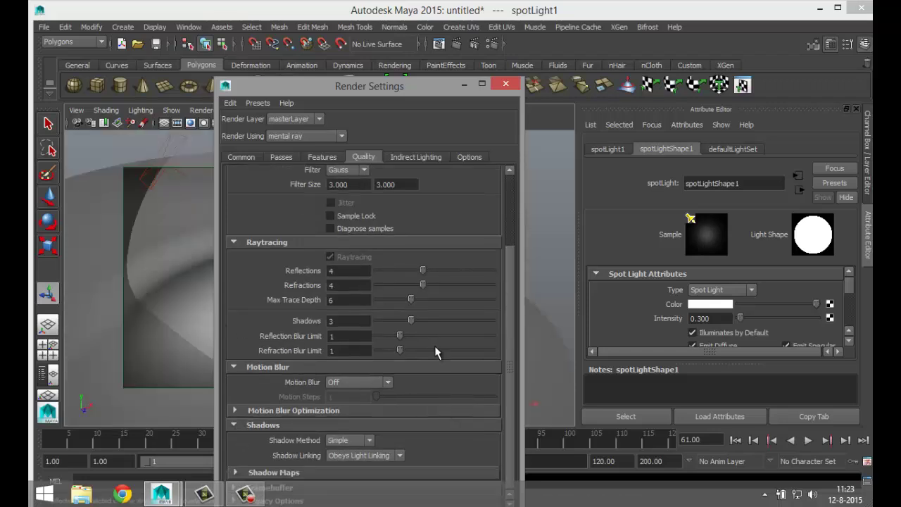
scroll(419, 439, up, 3)
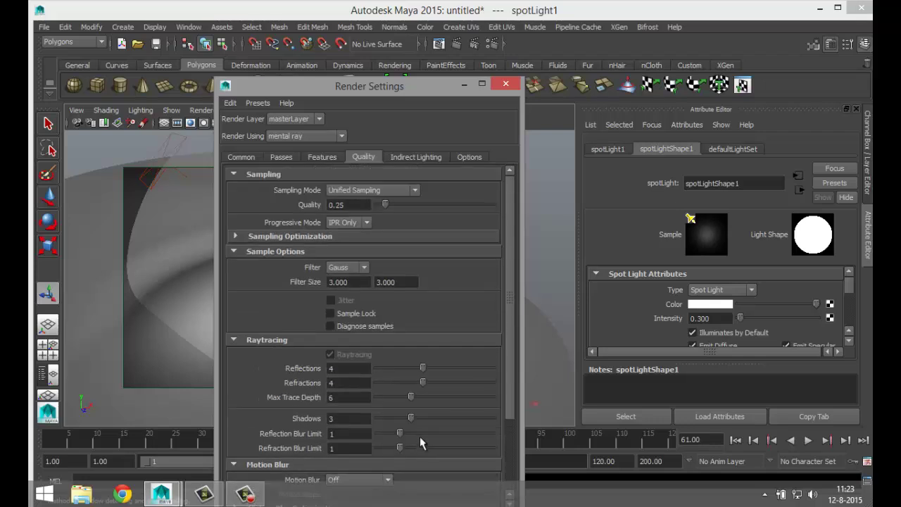
- Enable Global Illumination and create an Image Based Lighting environment for mental ray, leaving its image file unassigned
click(421, 156)
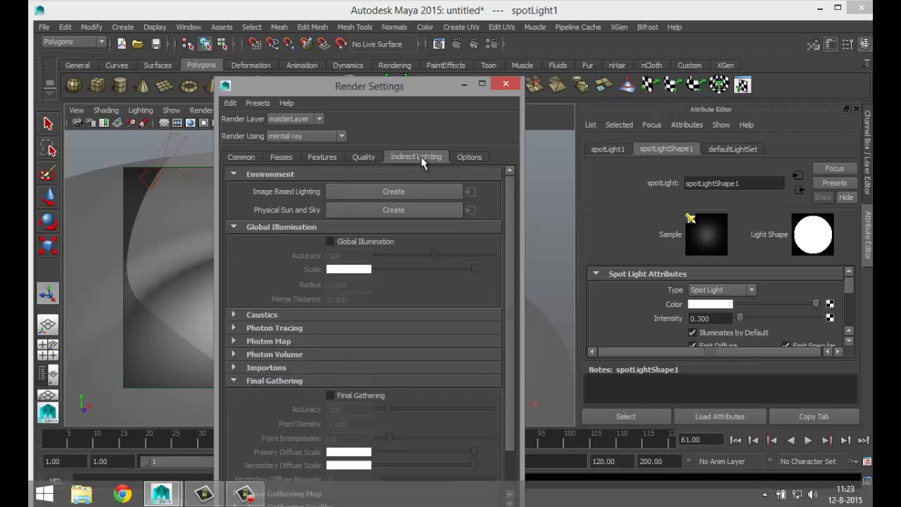
click(330, 241)
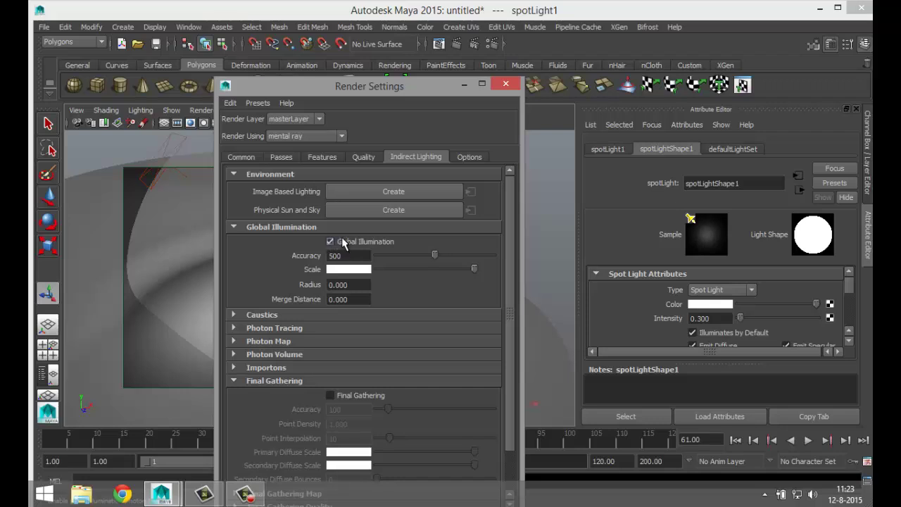
click(405, 193)
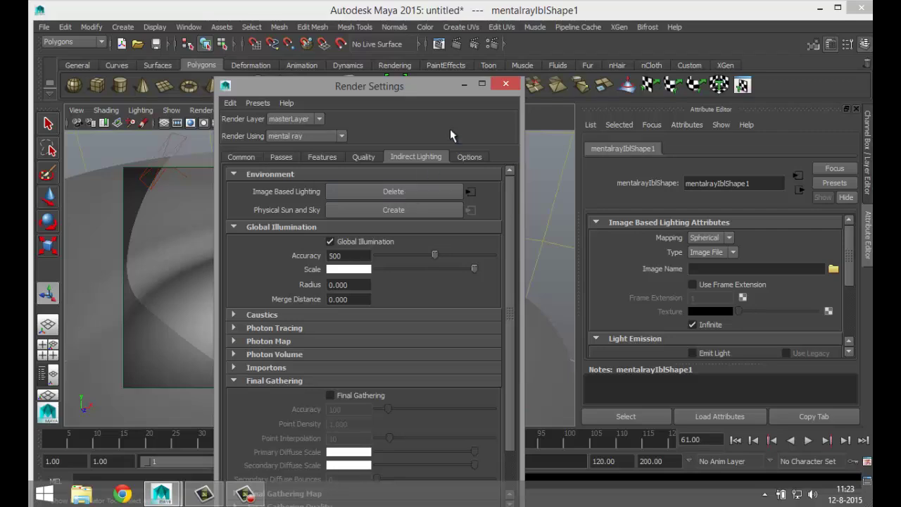
click(460, 86)
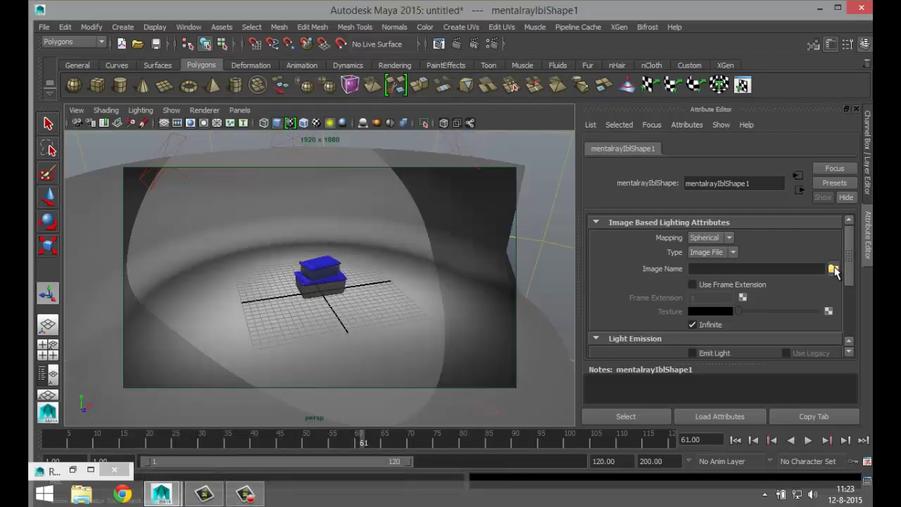
click(833, 268)
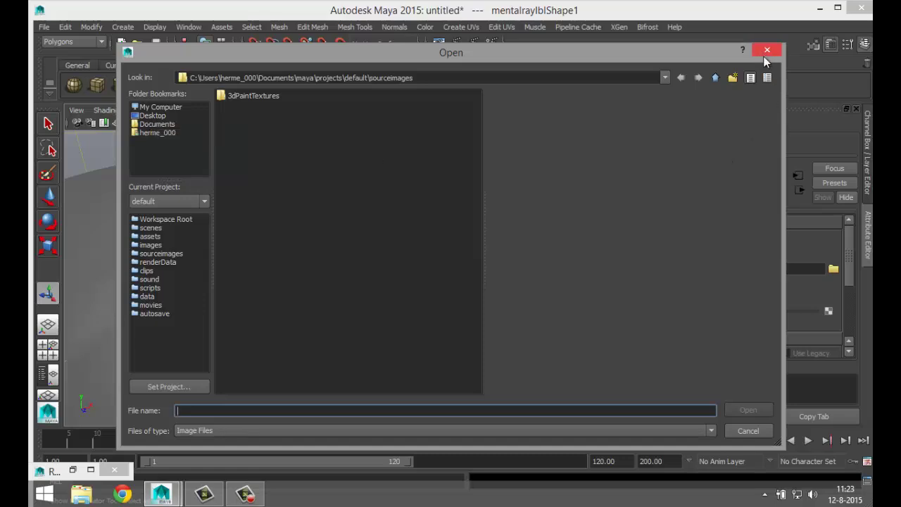
click(747, 431)
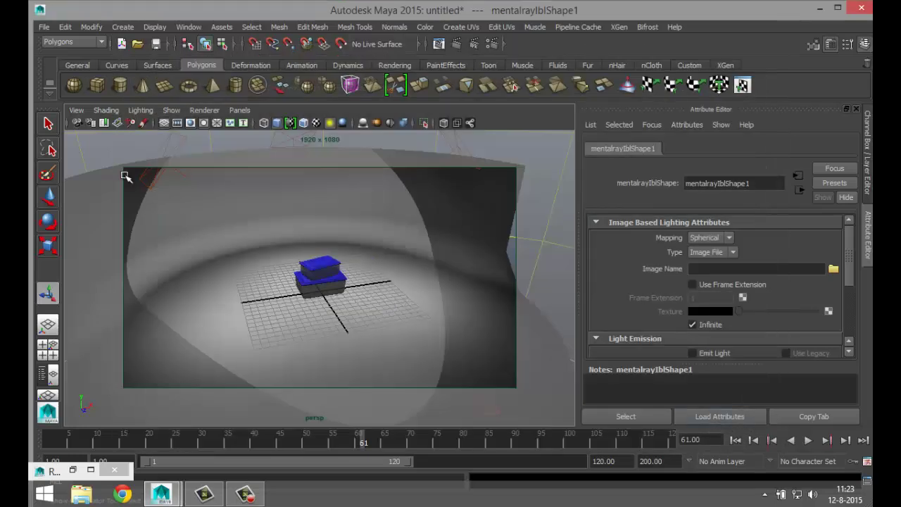
- Check the raytrace shadow attributes of the area light above the containers
click(76, 110)
mouse_move(164, 274)
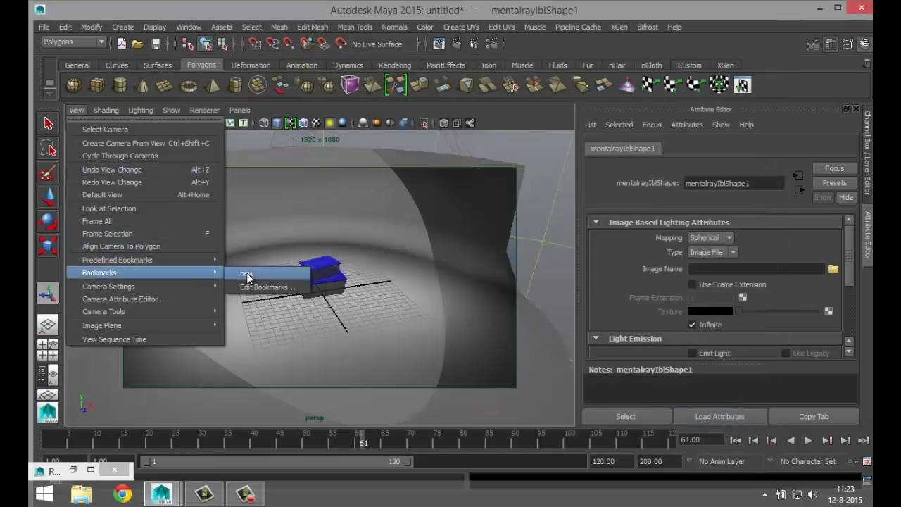
click(247, 275)
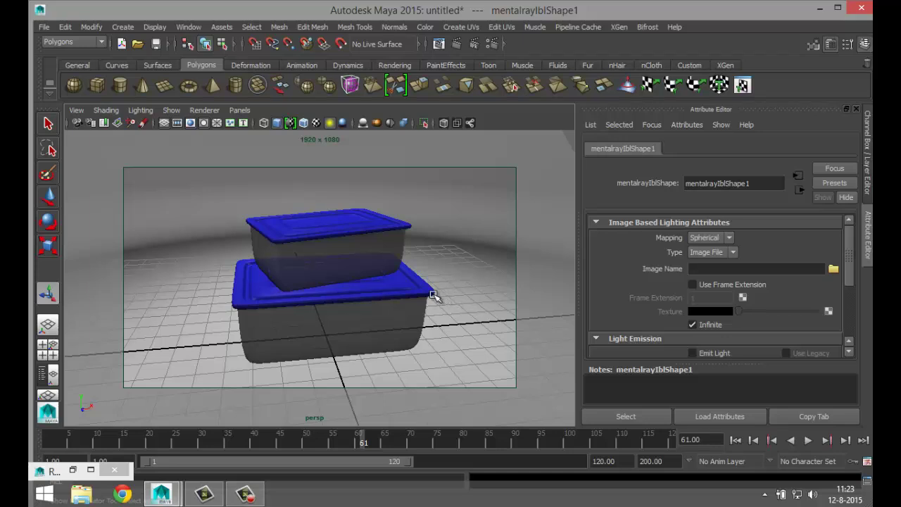
key(f)
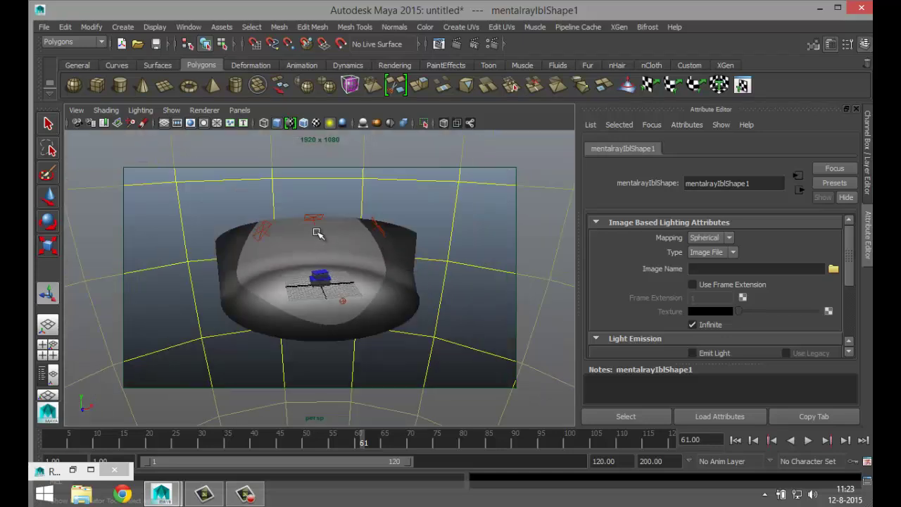
click(313, 217)
scroll(729, 316, down, 2)
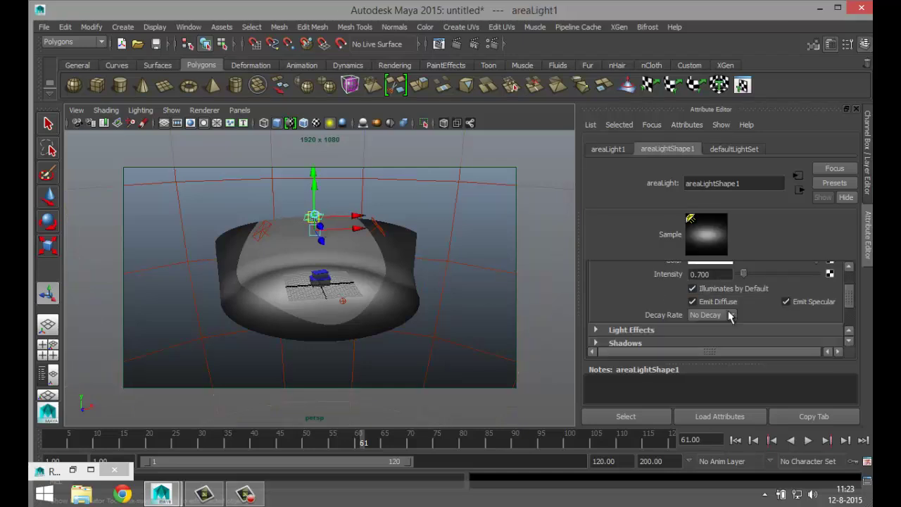
scroll(730, 315, down, 2)
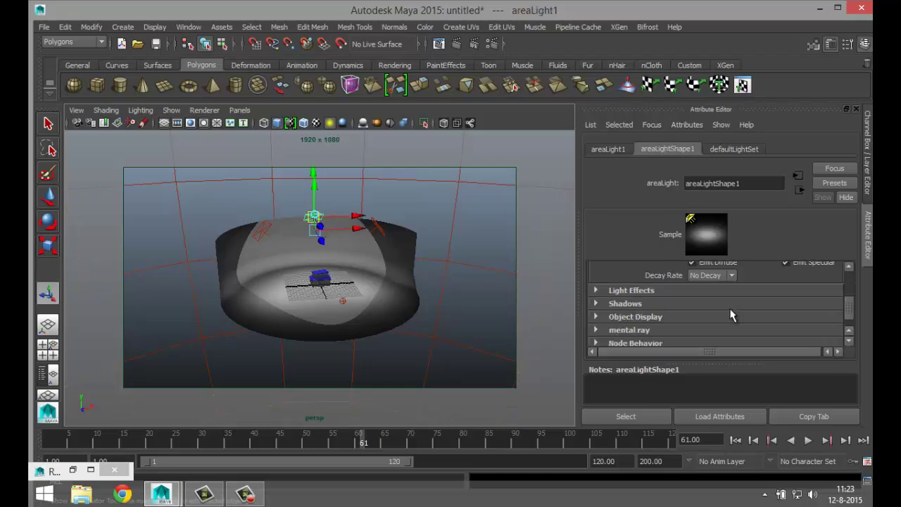
click(595, 303)
scroll(747, 319, down, 5)
scroll(747, 321, down, 3)
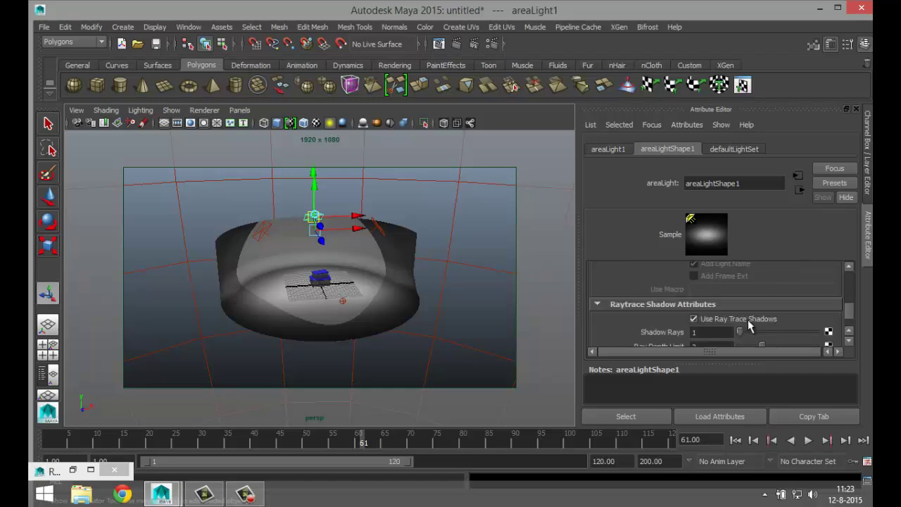
scroll(748, 326, down, 2)
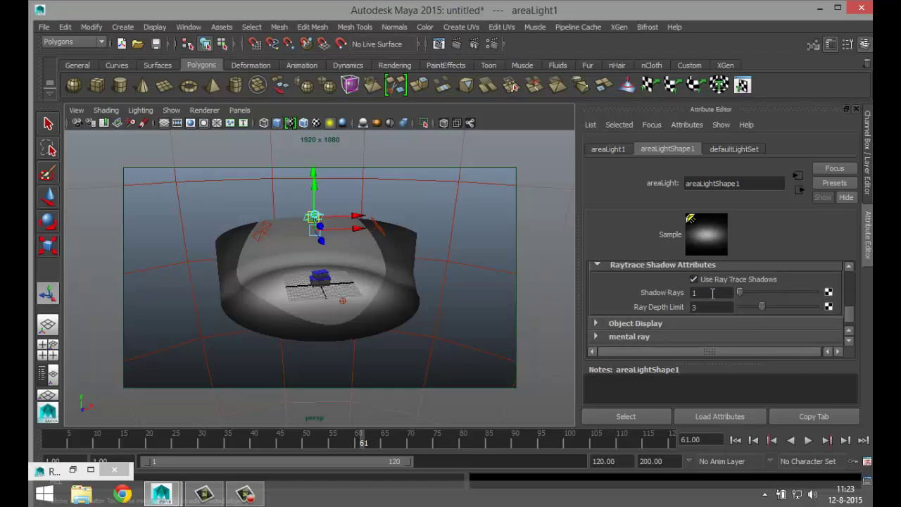
- Check the raytrace shadow attributes of the two side area lights and the front spot light
click(379, 229)
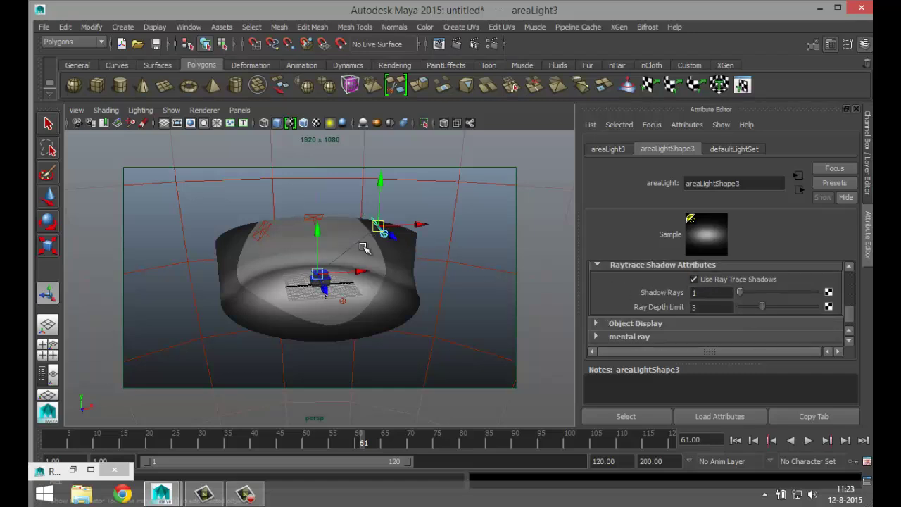
click(260, 231)
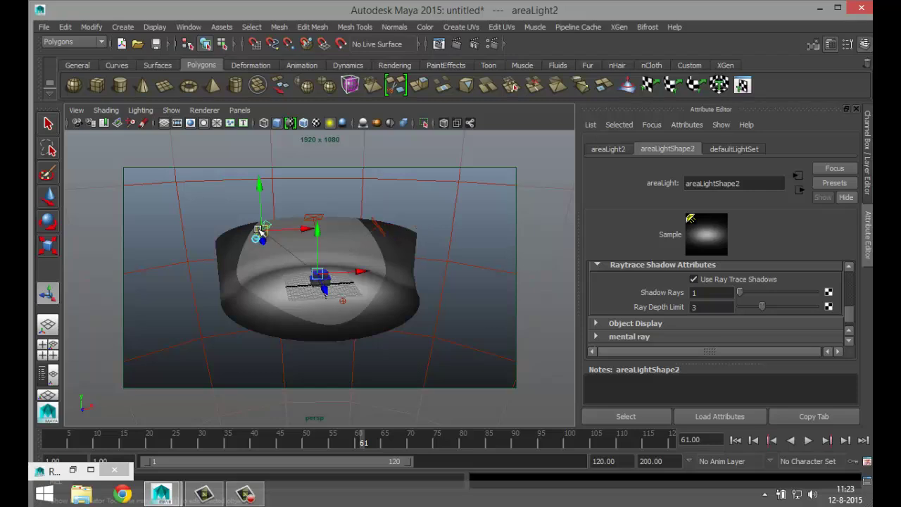
click(342, 302)
scroll(725, 317, down, 8)
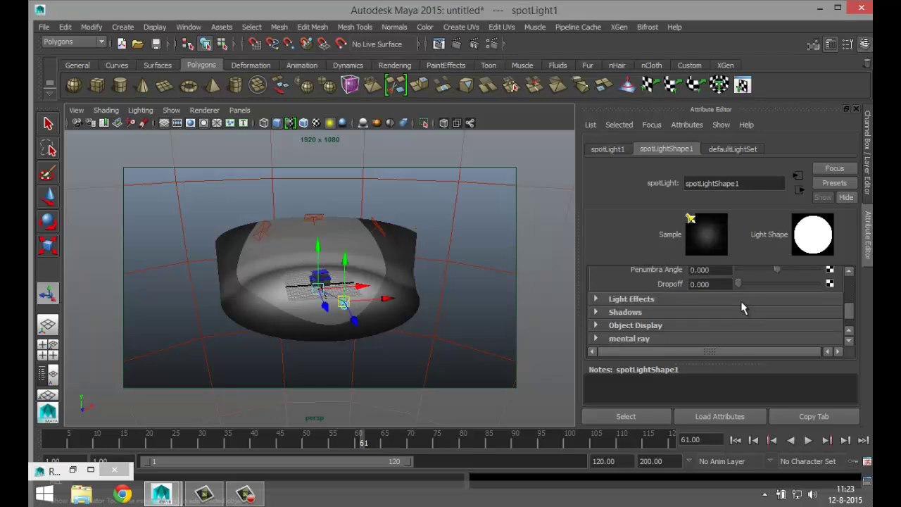
click(595, 286)
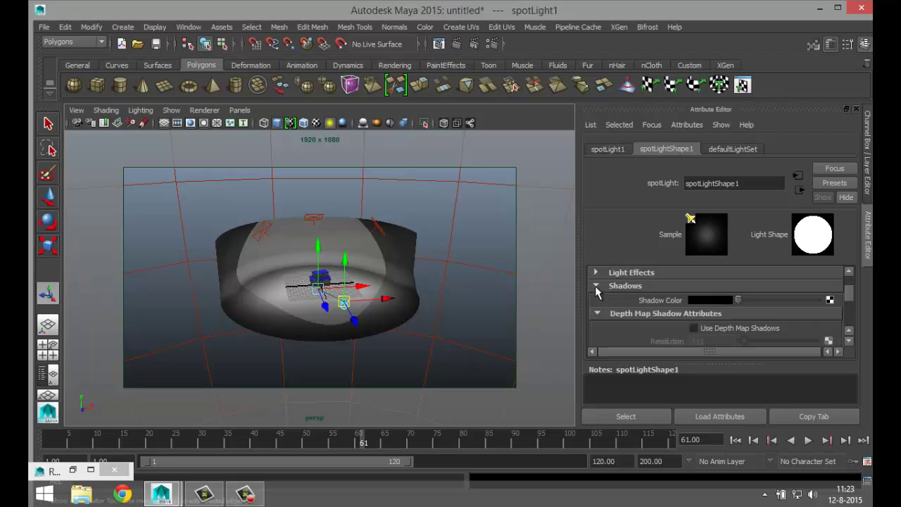
scroll(711, 304, down, 5)
scroll(712, 307, down, 5)
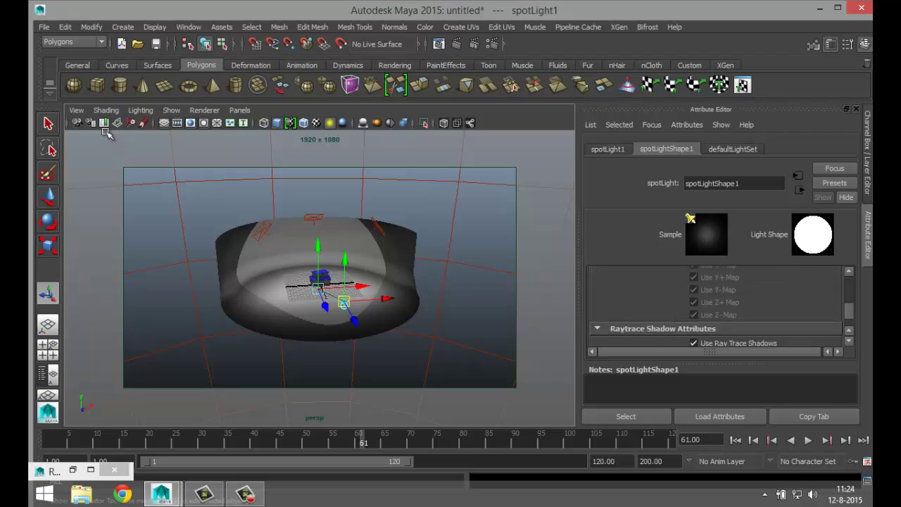
- Return to the bookmarked view "new" and render the current frame with mental ray
click(76, 109)
mouse_move(150, 276)
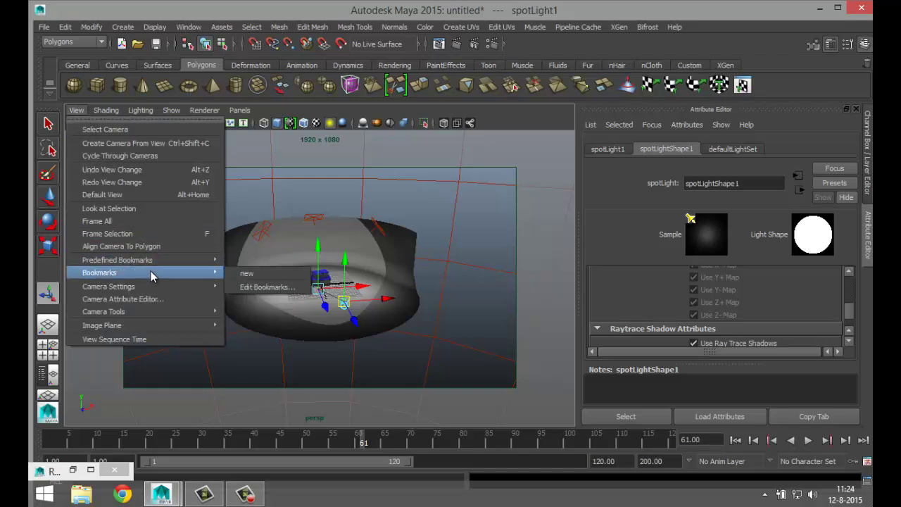
click(239, 273)
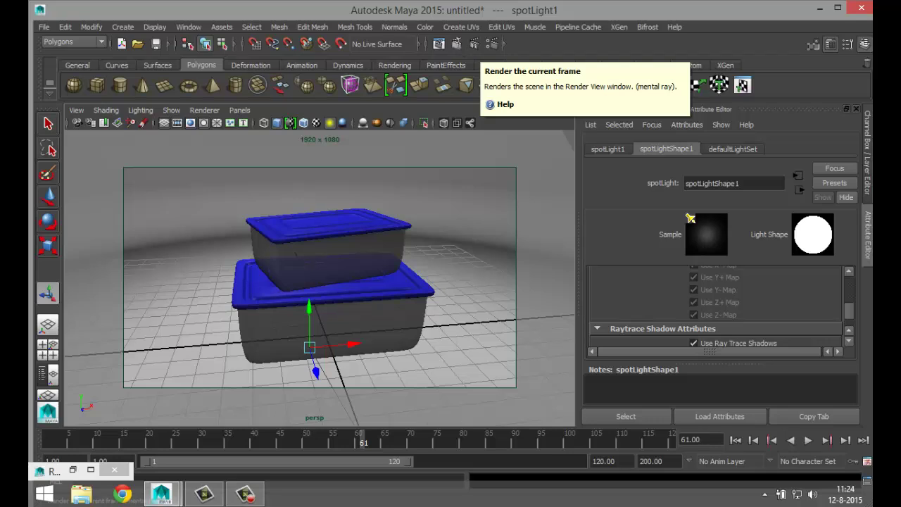
click(456, 43)
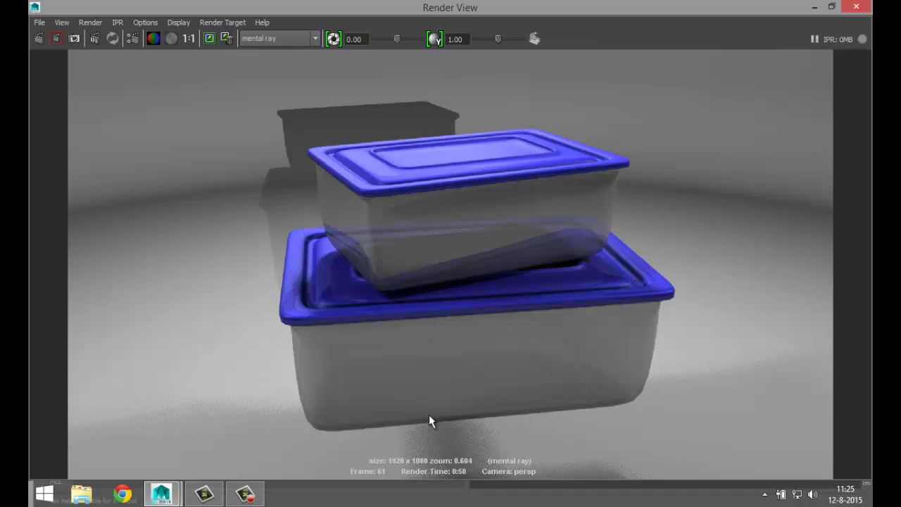
- Put the render aside and delete the spot light in front of the containers
click(814, 6)
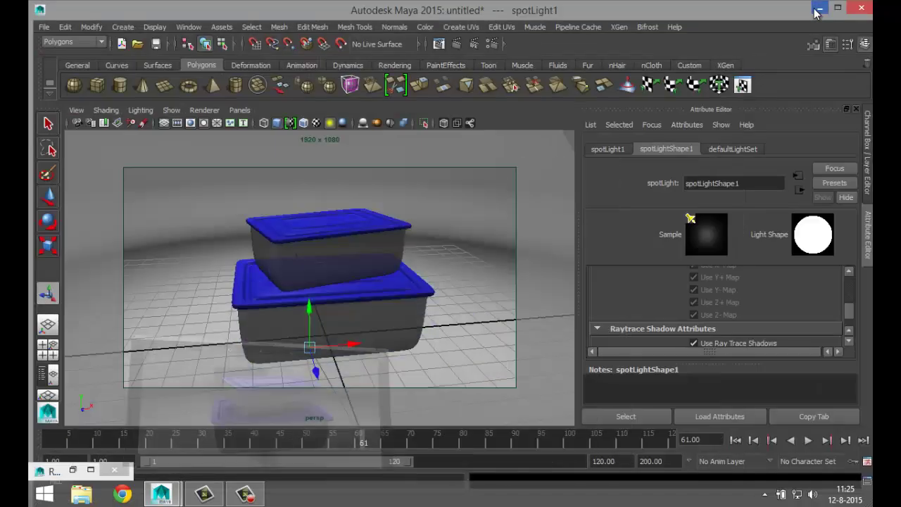
scroll(307, 307, down, 5)
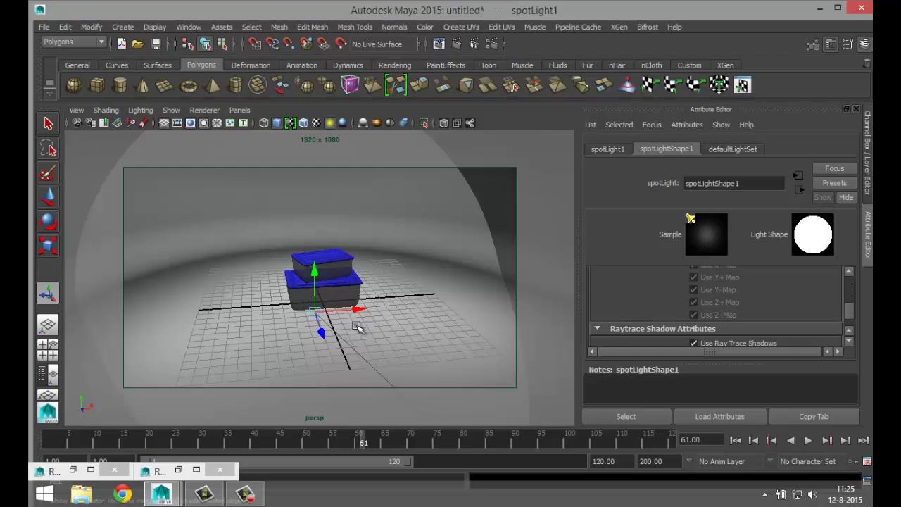
key(7)
mouse_move(365, 320)
alt+mouse_down()
mouse_move(398, 311)
mouse_move(336, 318)
mouse_move(373, 320)
alt+mouse_up()
click(450, 266)
click(416, 307)
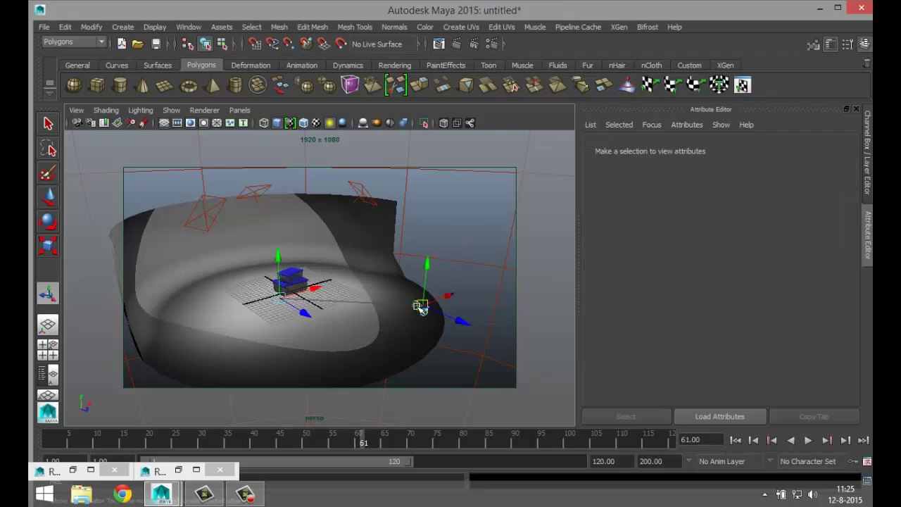
key(Delete)
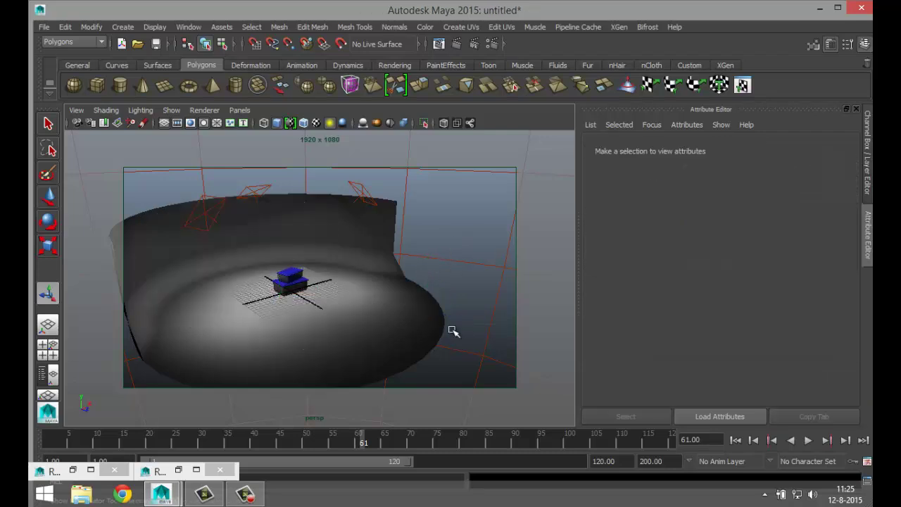
scroll(431, 313, up, 3)
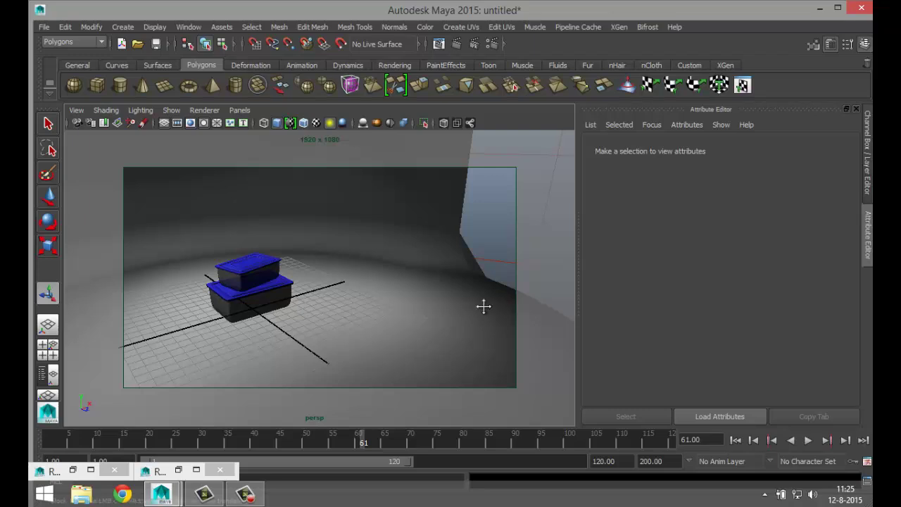
- Create a new area light in the scene with the two stacked containers
alt+drag(482, 306, 394, 342)
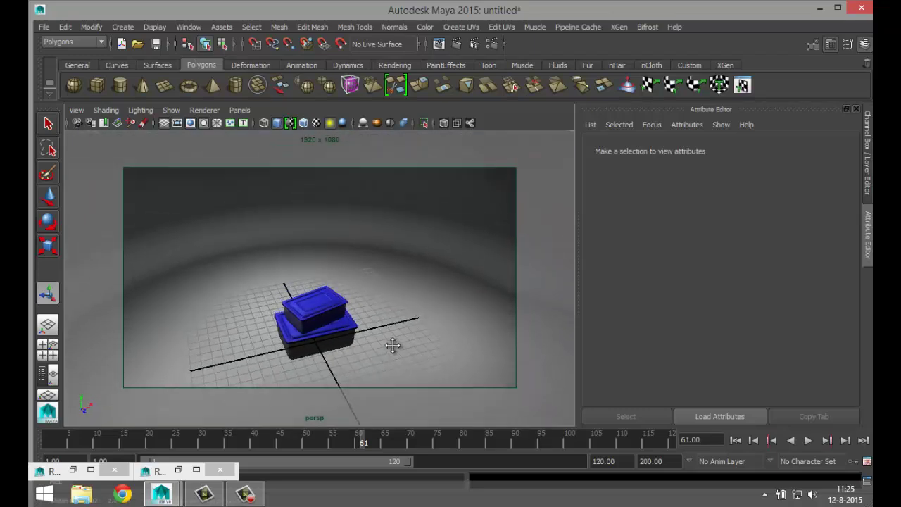
alt+middle_drag(394, 342, 408, 322)
scroll(408, 321, up, 5)
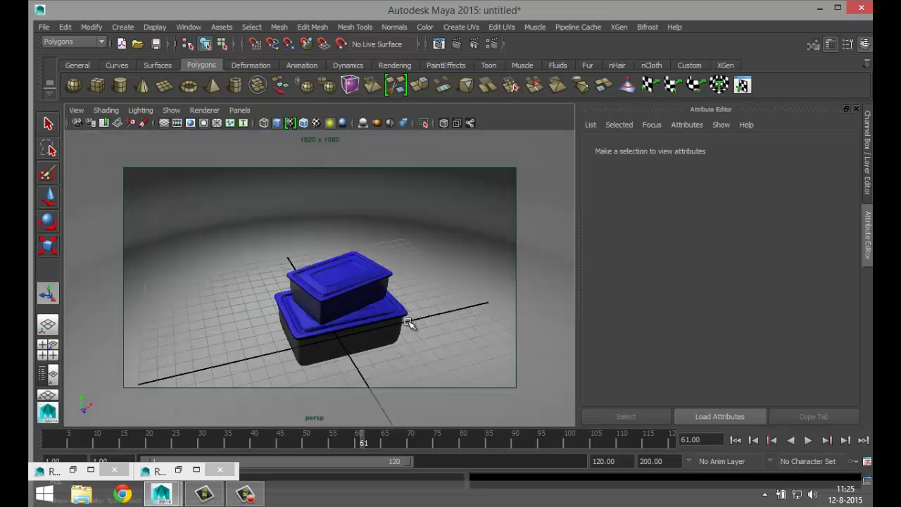
alt+drag(408, 319, 357, 352)
key(a)
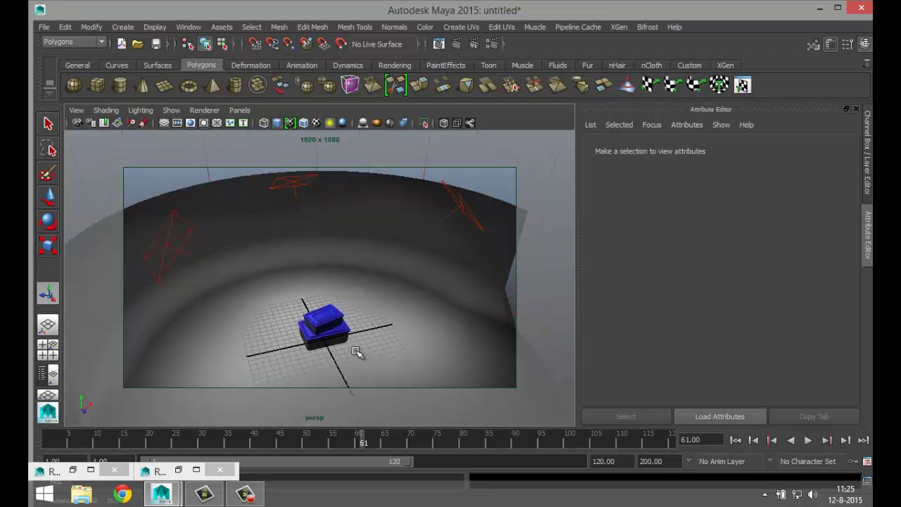
click(122, 26)
mouse_move(209, 84)
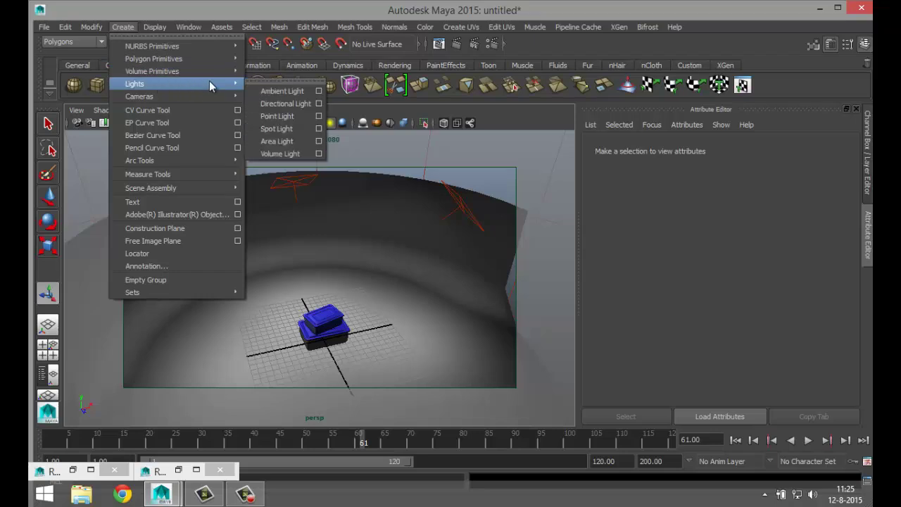
click(294, 141)
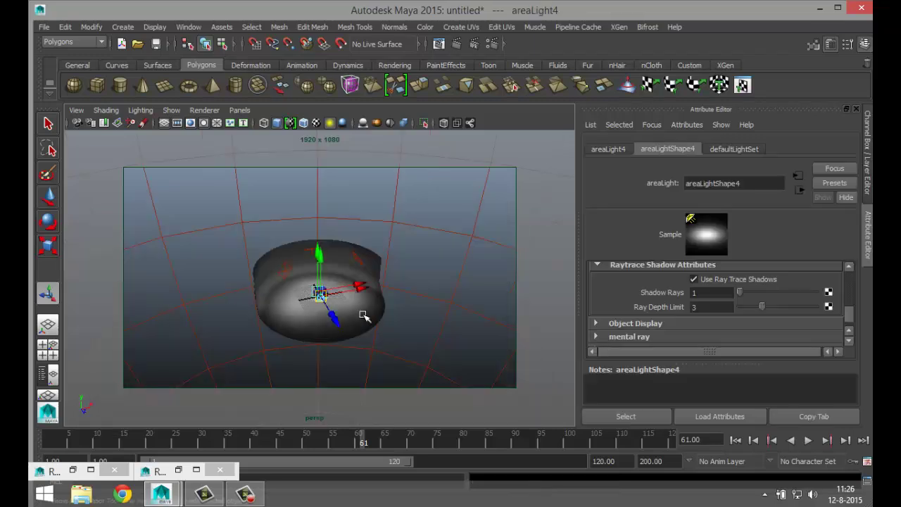
- Place the new area light in front of and above the containers, keeping it aimed at them
scroll(362, 315, up, 5)
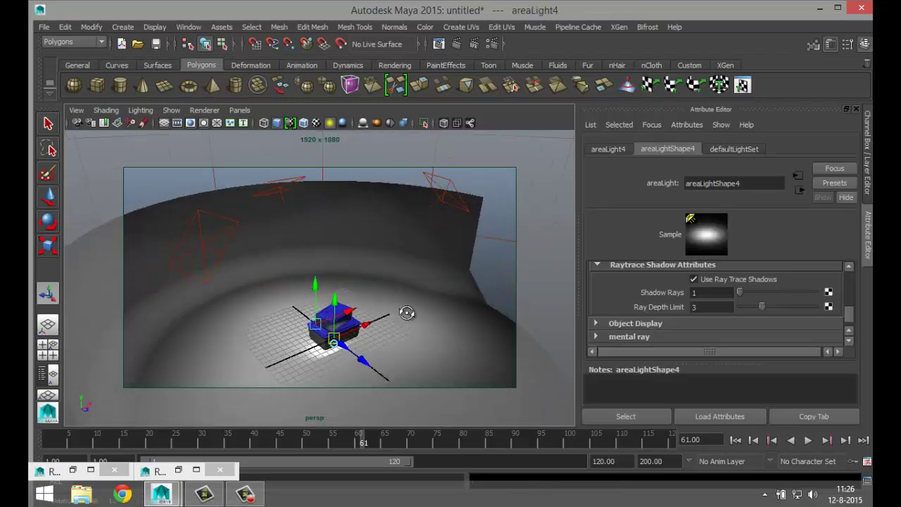
scroll(394, 312, down, 3)
drag(349, 289, 542, 295)
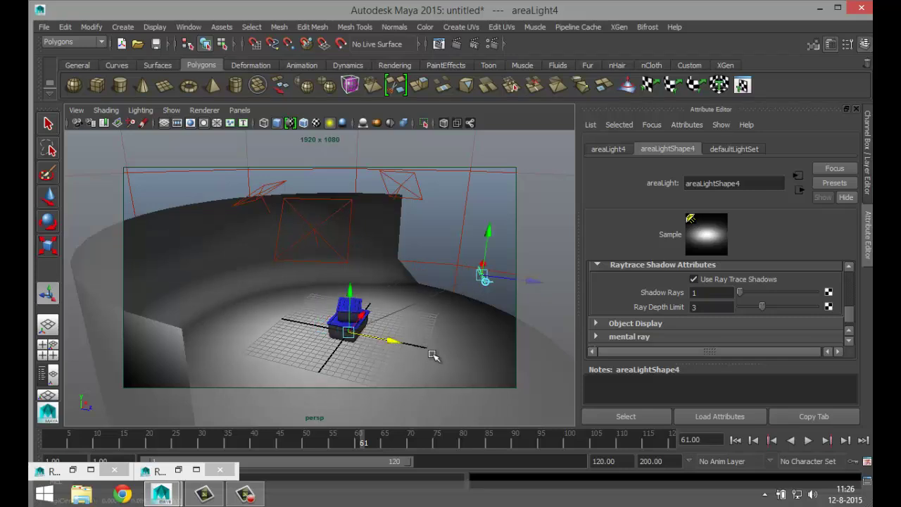
alt+drag(432, 357, 347, 342)
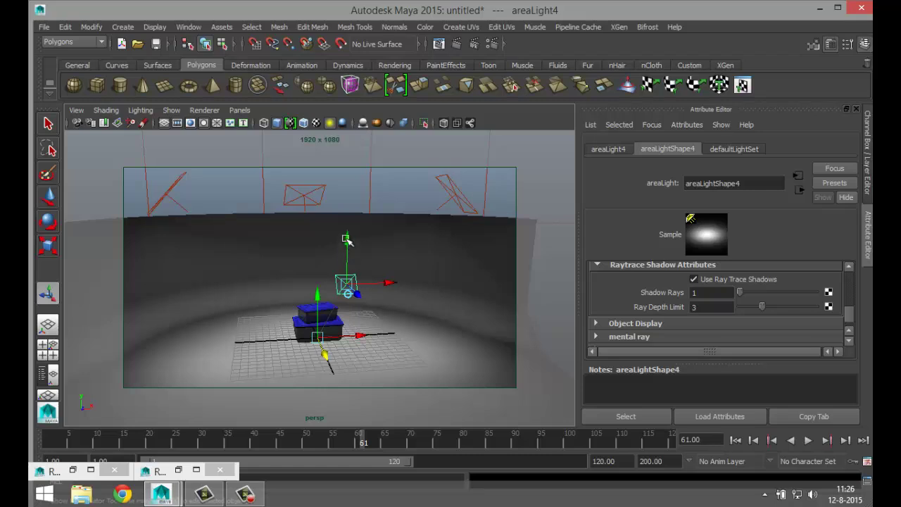
drag(346, 239, 345, 164)
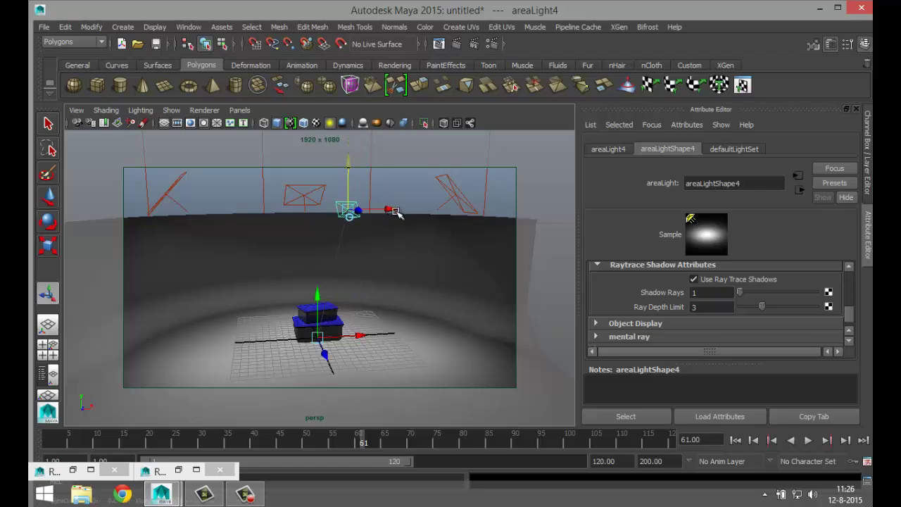
- Scale the front area light up uniformly to several times its size and raise it a little higher
key(r)
drag(346, 208, 402, 213)
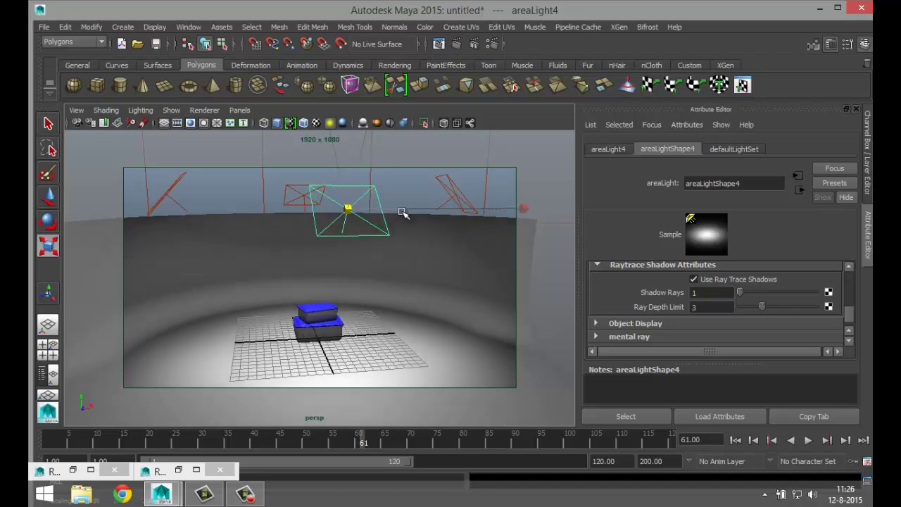
alt+drag(183, 256, 219, 277)
key(w)
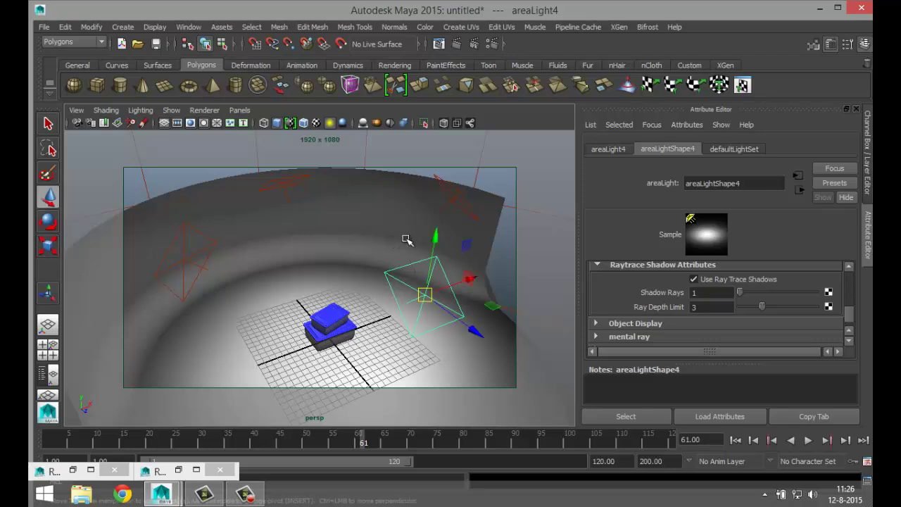
drag(429, 235, 435, 205)
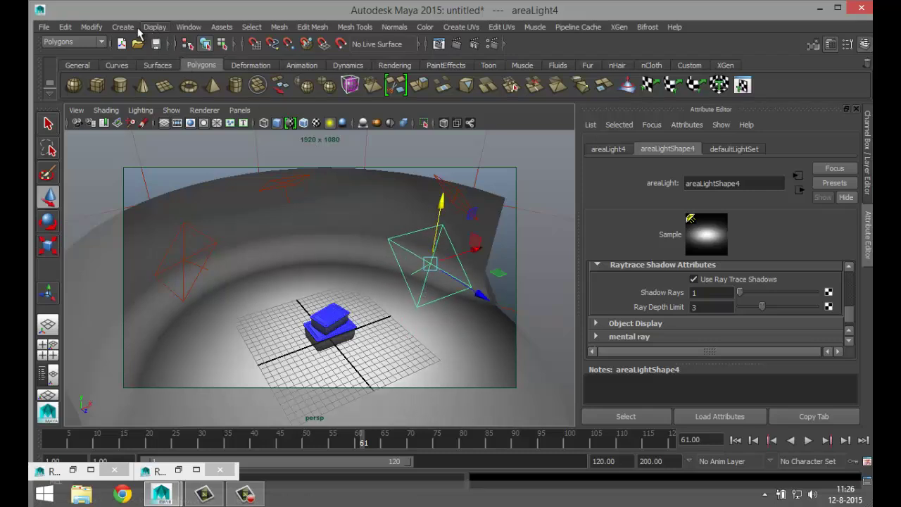
- Create an ambient light and move it back behind the containers
click(126, 28)
mouse_move(173, 84)
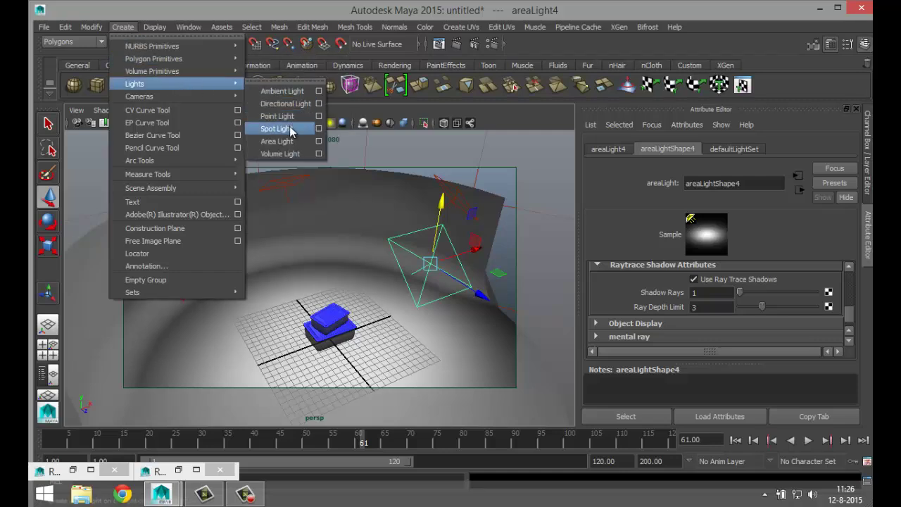
click(296, 91)
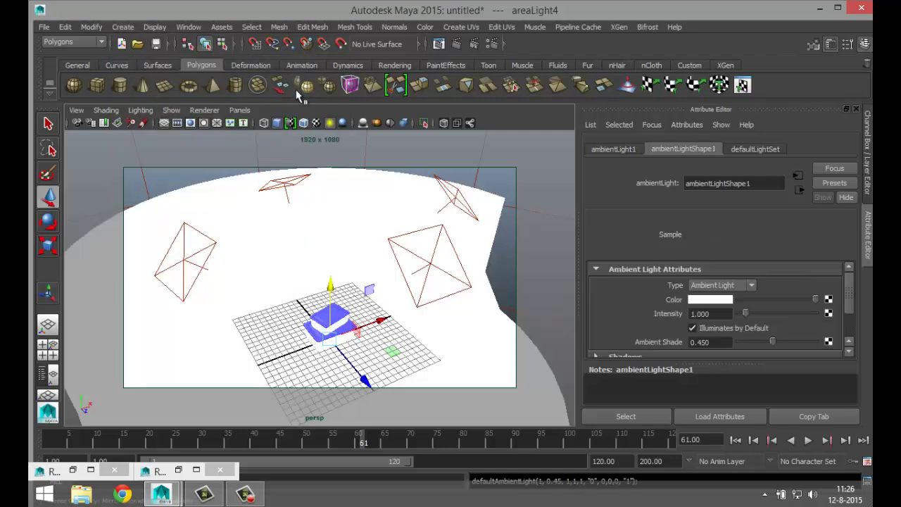
drag(350, 311, 306, 278)
- Set the ambient light's intensity to 0.1 and raise the light slightly
double_click(719, 314)
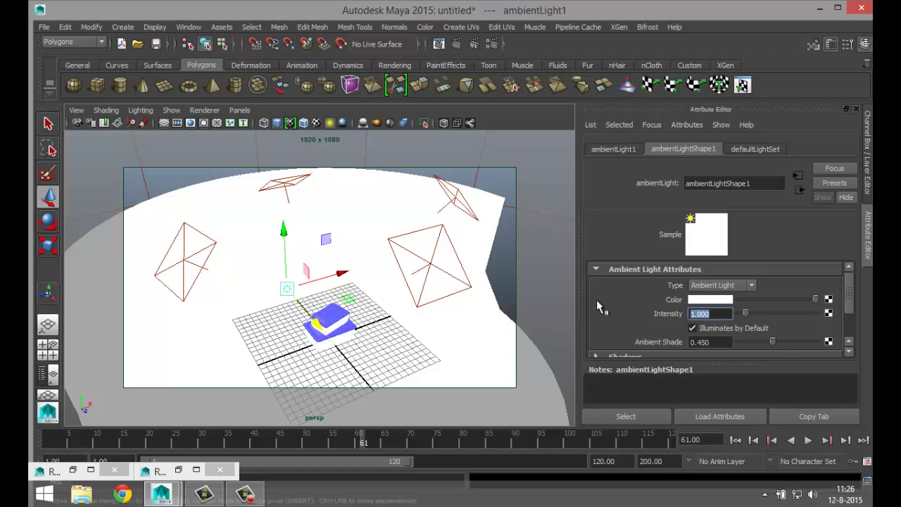
text(0.1)
key(Return)
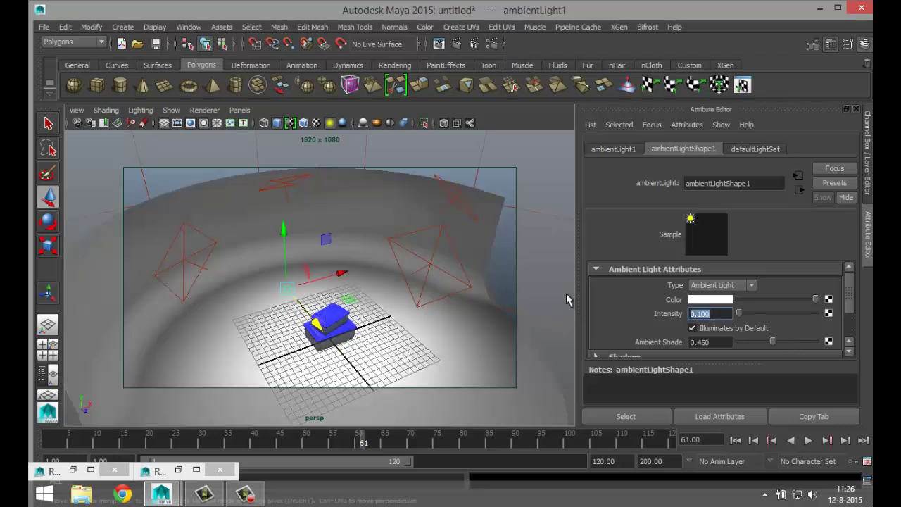
alt+drag(325, 347, 344, 330)
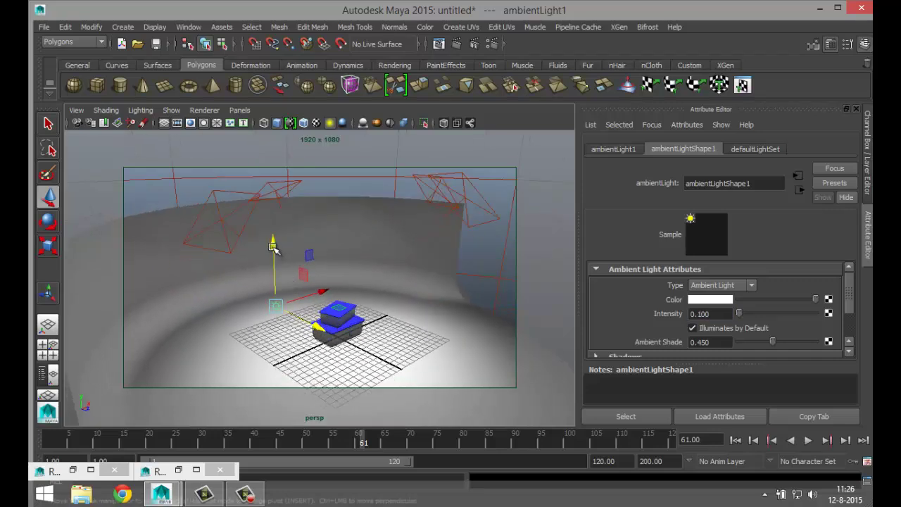
drag(272, 246, 272, 233)
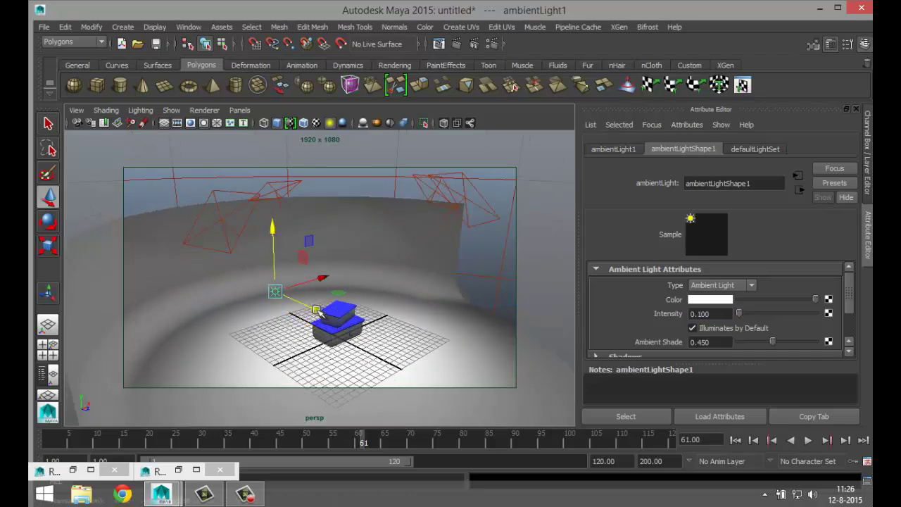
- Raise the curved backdrop in the front view so its floor meets the underside of the lower container
alt+drag(319, 312, 316, 387)
click(264, 358)
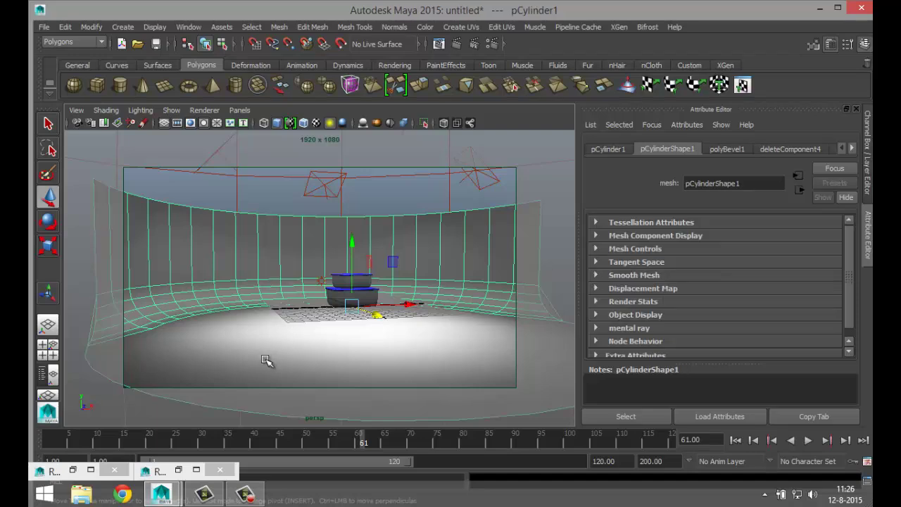
click(53, 348)
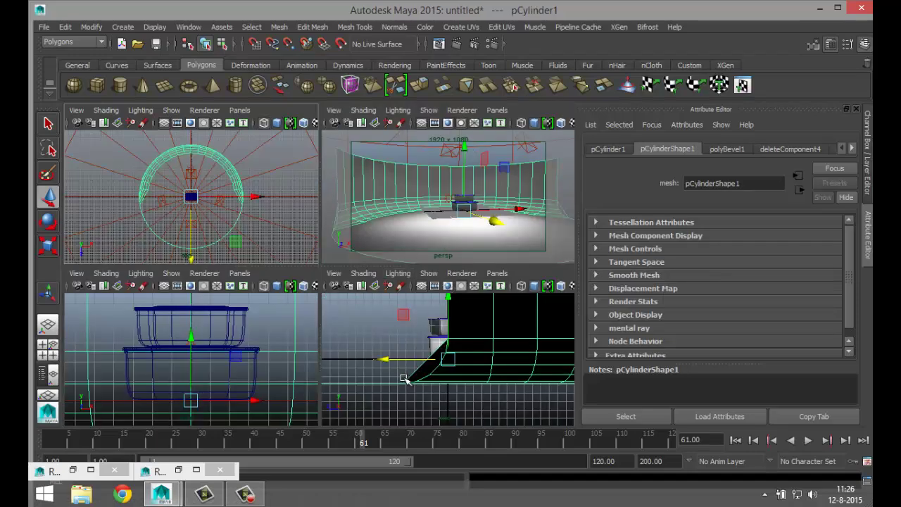
key(space)
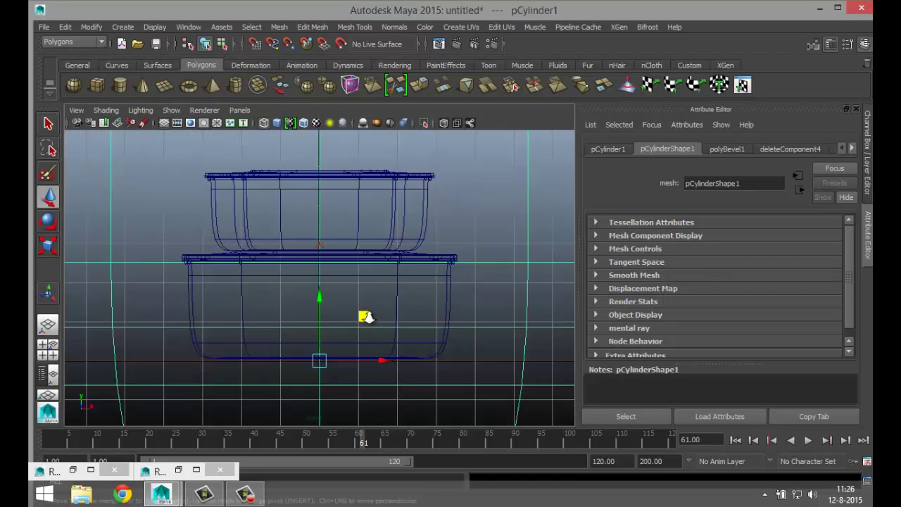
scroll(368, 316, down, 5)
drag(321, 237, 319, 203)
- Frame the containers close up in the perspective view and render the current frame with mental ray
click(41, 350)
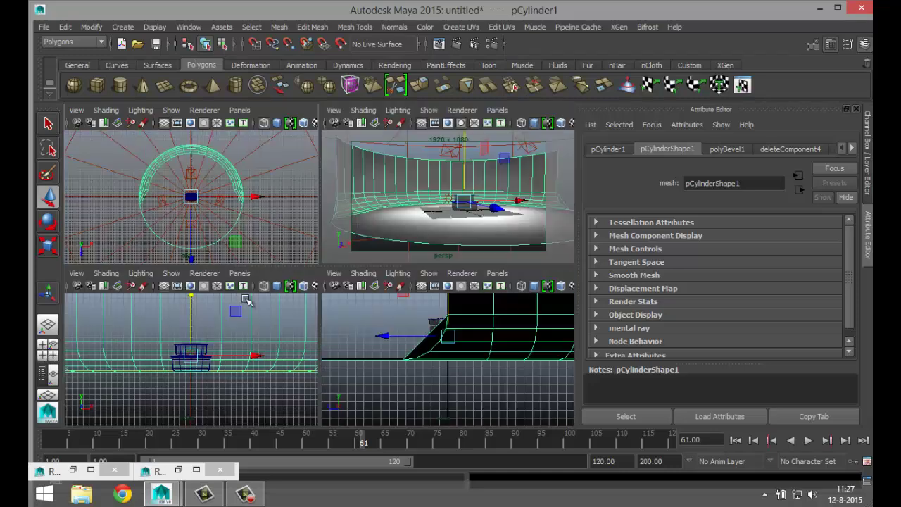
key(space)
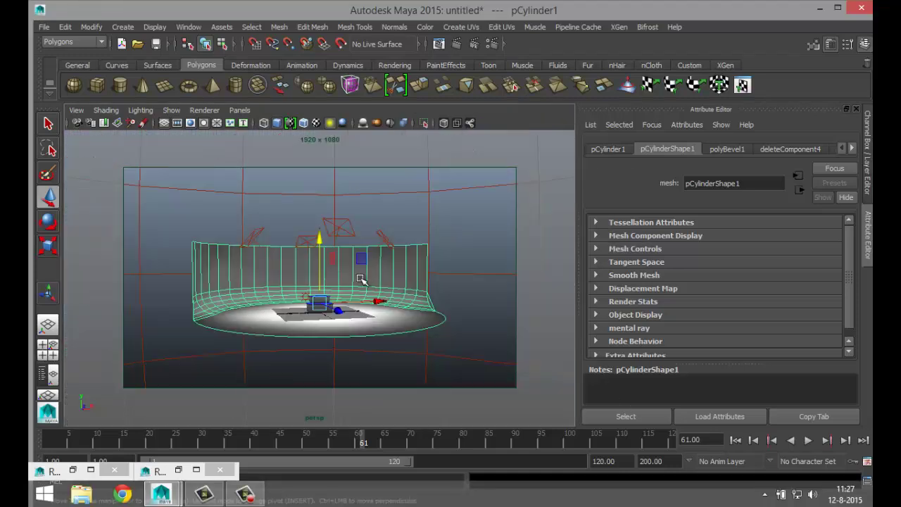
scroll(360, 292, up, 3)
scroll(361, 291, up, 2)
alt+drag(343, 338, 362, 64)
alt+drag(354, 125, 378, 270)
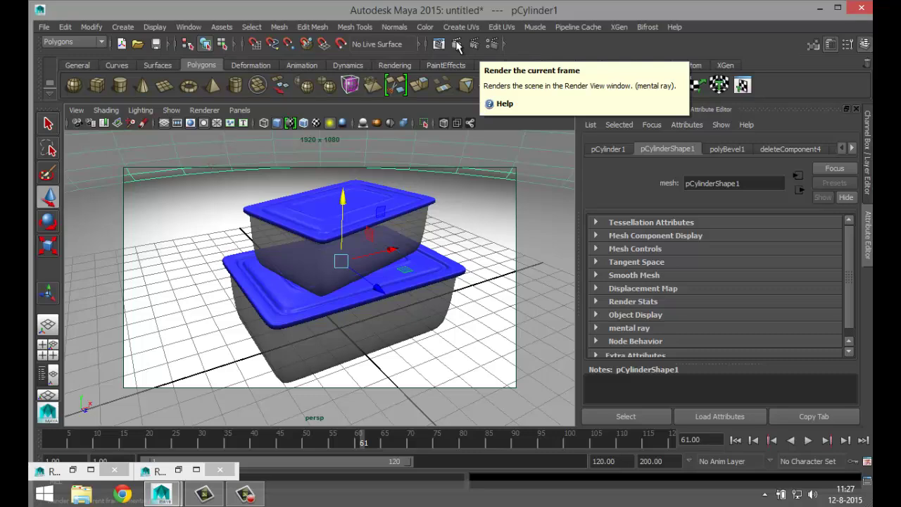
click(457, 45)
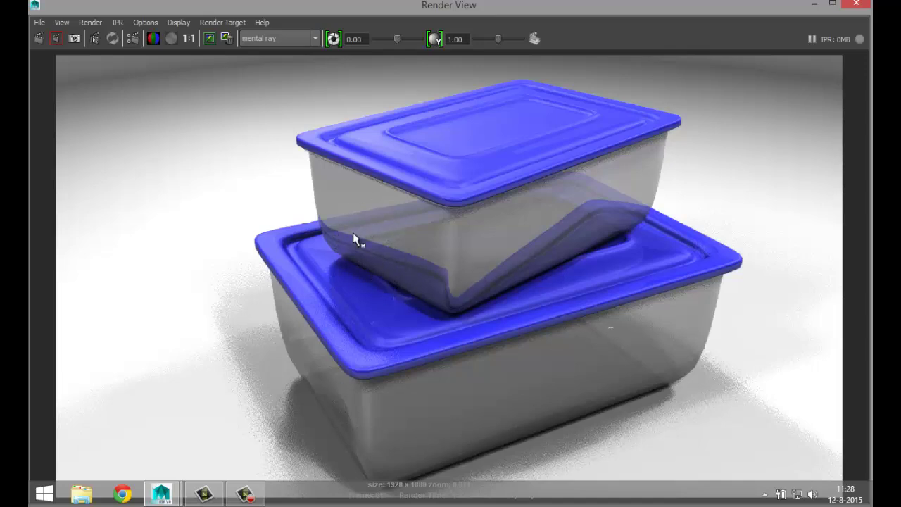
- Put the render aside and delete the history of the containers, lids, backdrop and ambient light
click(815, 7)
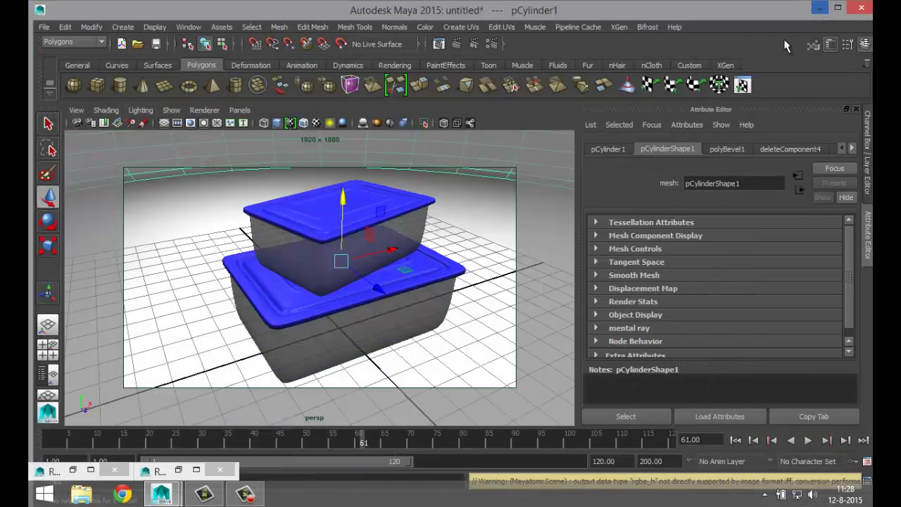
click(409, 323)
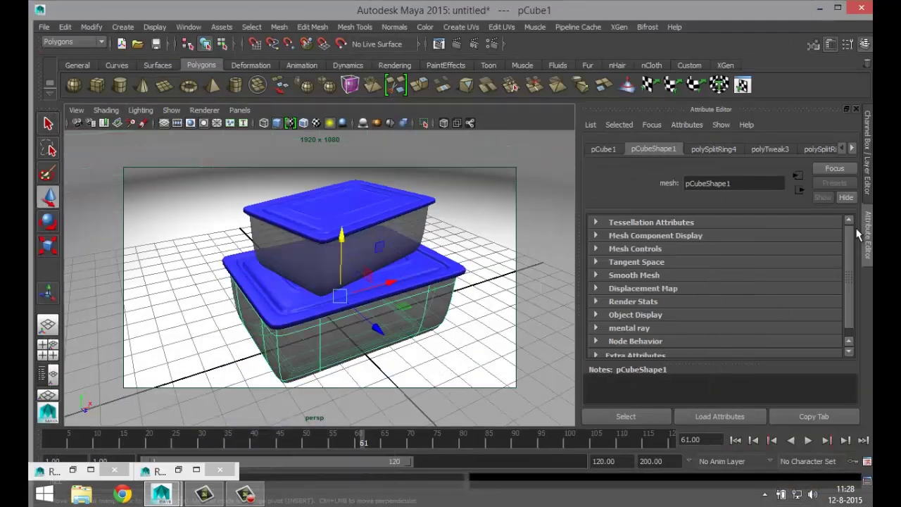
scroll(316, 225, down, 5)
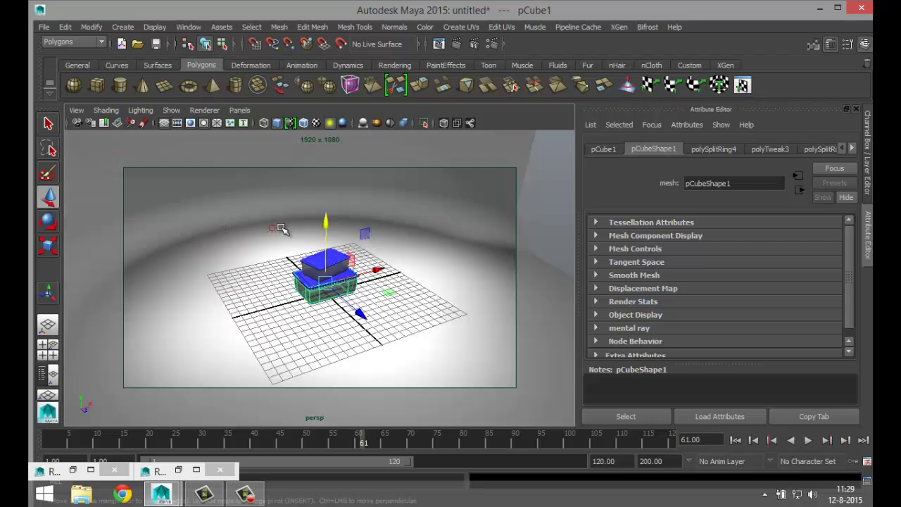
click(274, 228)
click(65, 27)
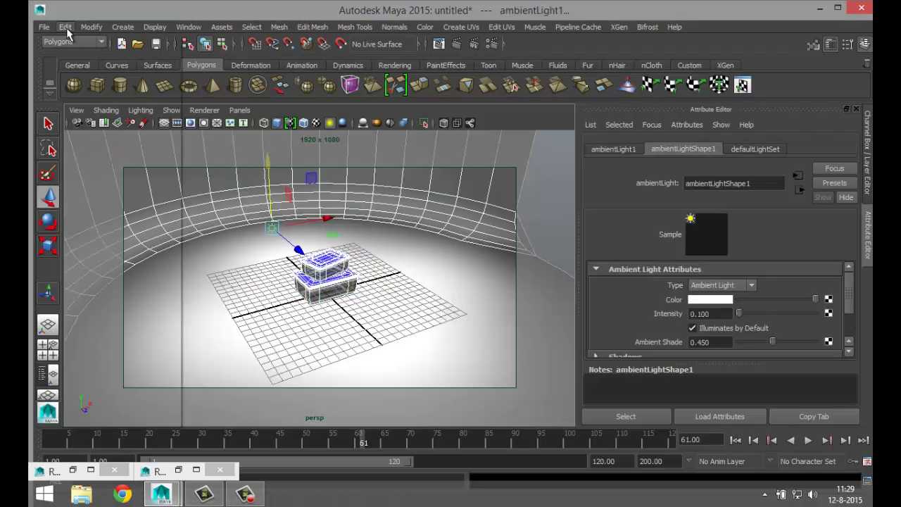
mouse_move(188, 169)
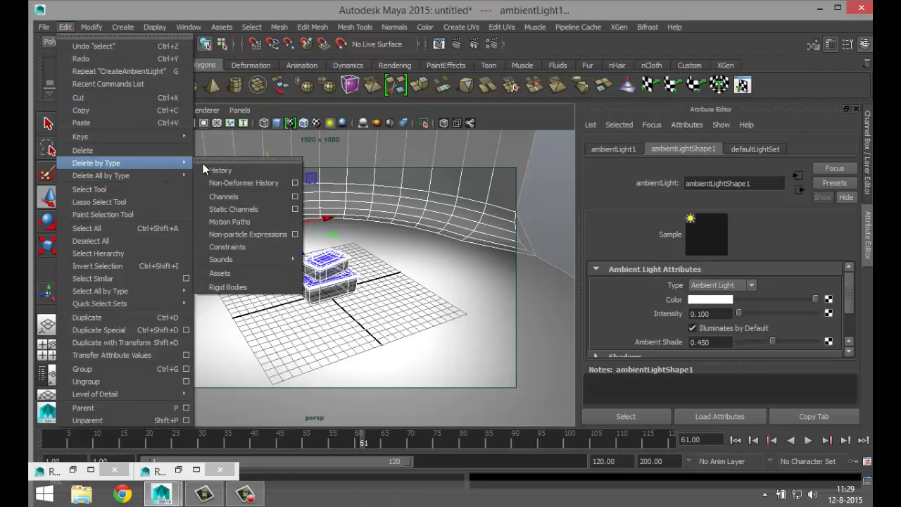
click(214, 169)
- Increase the transparency of the upper container's blinn1 material to a lighter grey
alt+right_drag(414, 241, 478, 252)
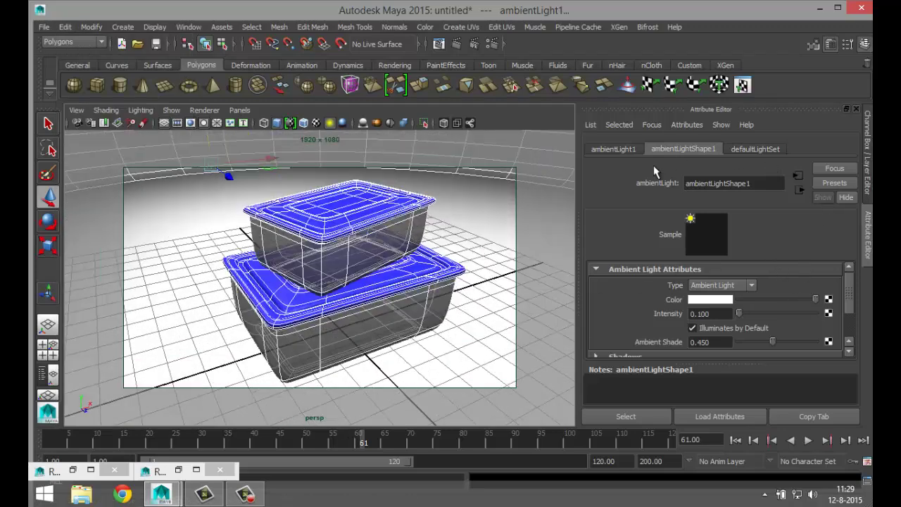
click(385, 247)
click(698, 150)
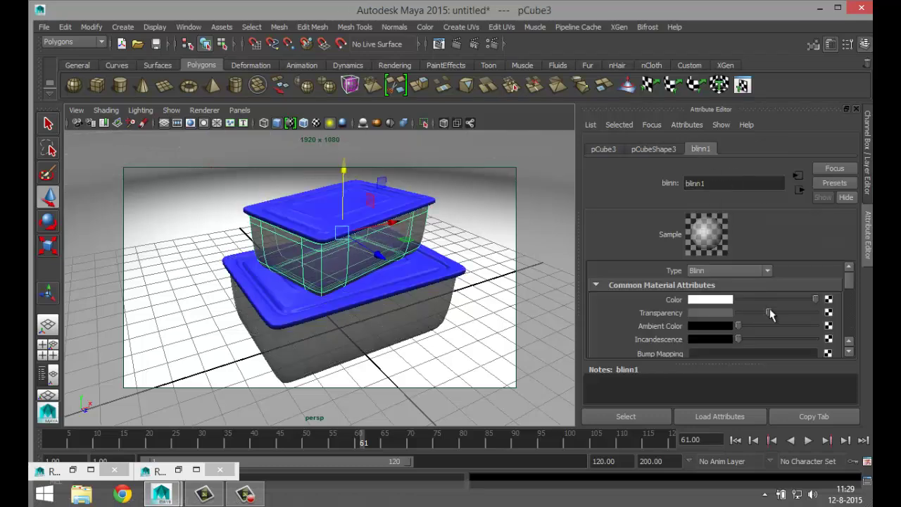
scroll(771, 310, down, 2)
scroll(773, 314, up, 2)
drag(770, 312, 786, 313)
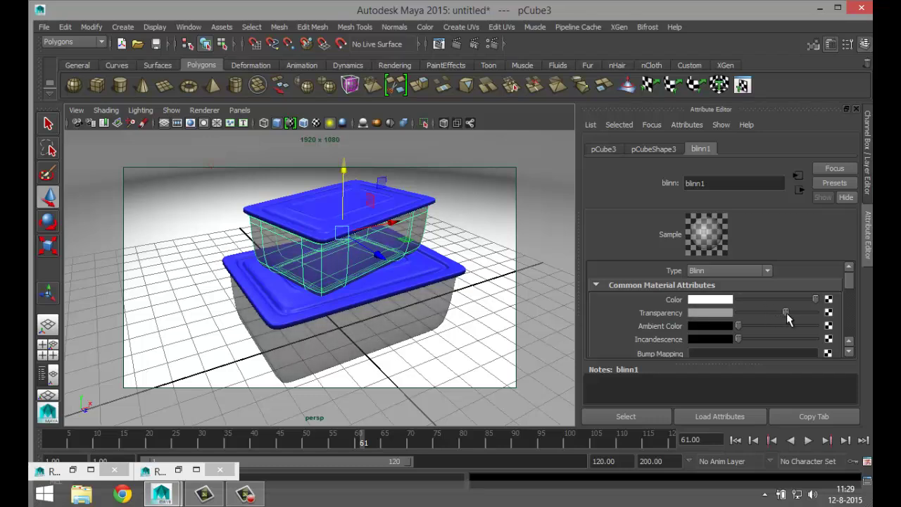
- Set the reflectivity of the blinn1 container material to 0.15
scroll(786, 316, down, 2)
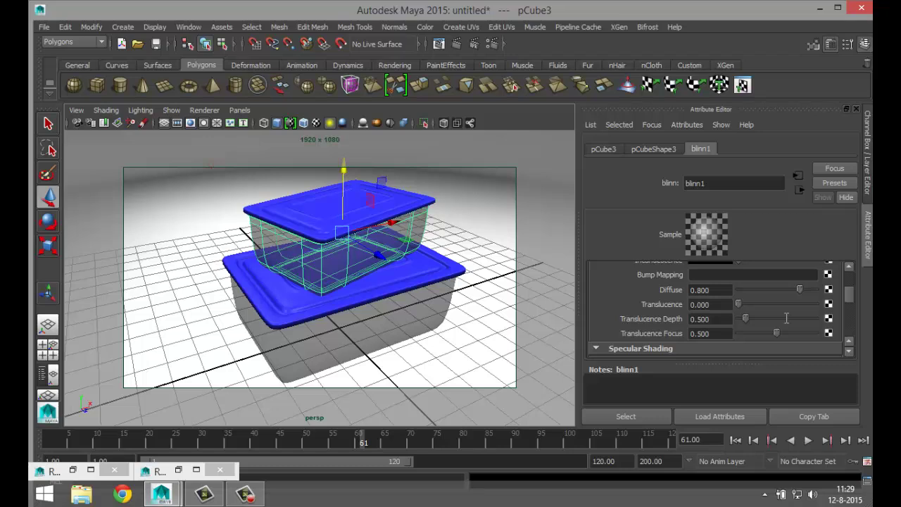
scroll(786, 318, down, 3)
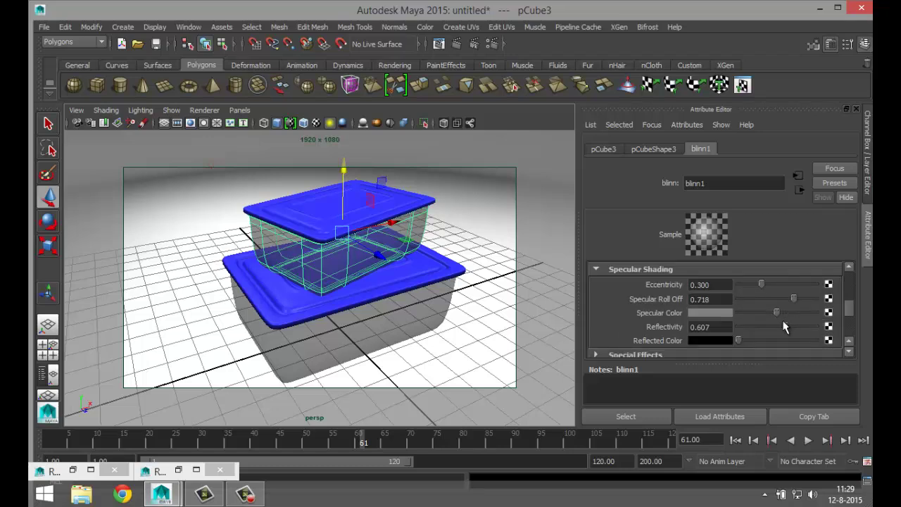
drag(784, 326, 743, 329)
click(722, 327)
text(0.15)
key(Return)
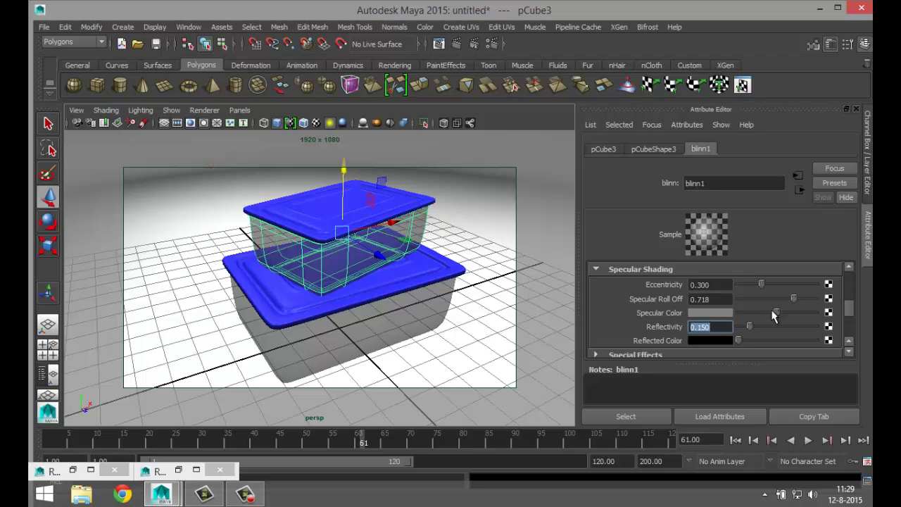
- Set blinn1's specular roll off to 0.949 with a lighter specular color, and render the current frame with mental ray
scroll(770, 321, up, 2)
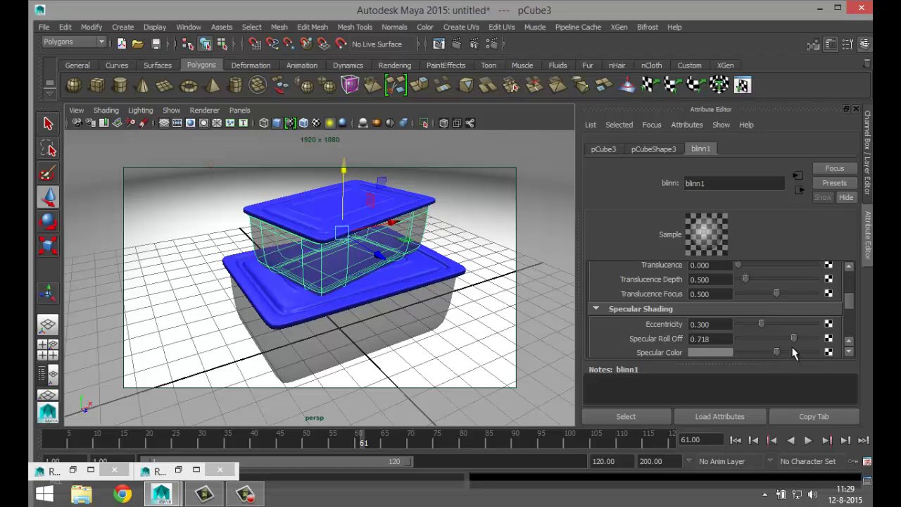
mouse_move(794, 338)
mouse_down()
mouse_move(775, 342)
mouse_move(812, 343)
mouse_move(781, 354)
mouse_move(794, 354)
mouse_up()
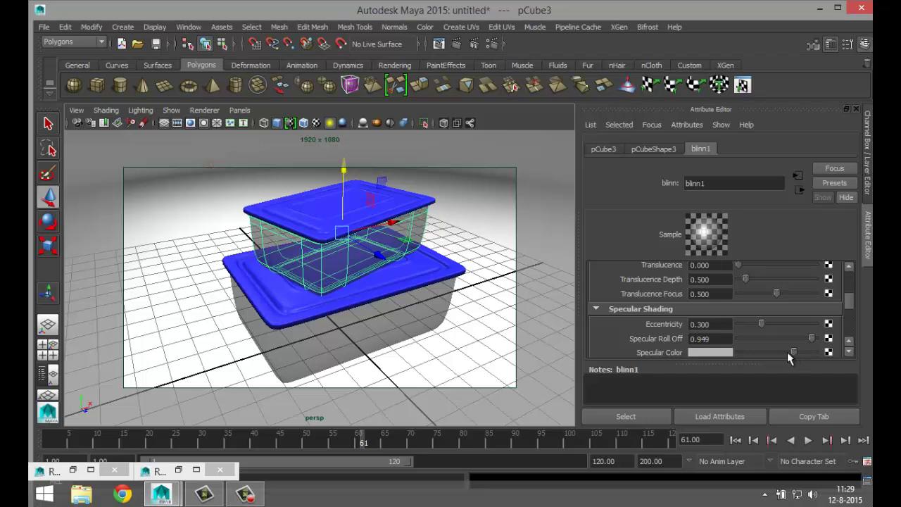
click(456, 46)
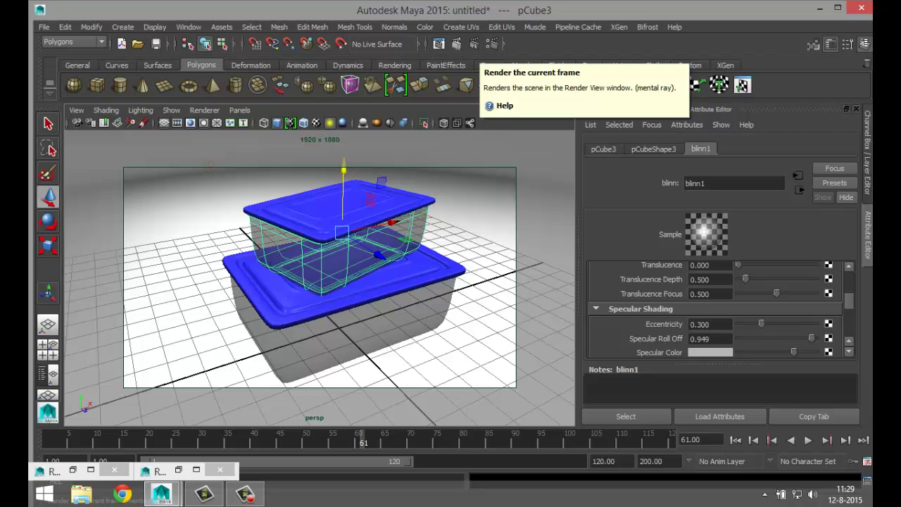